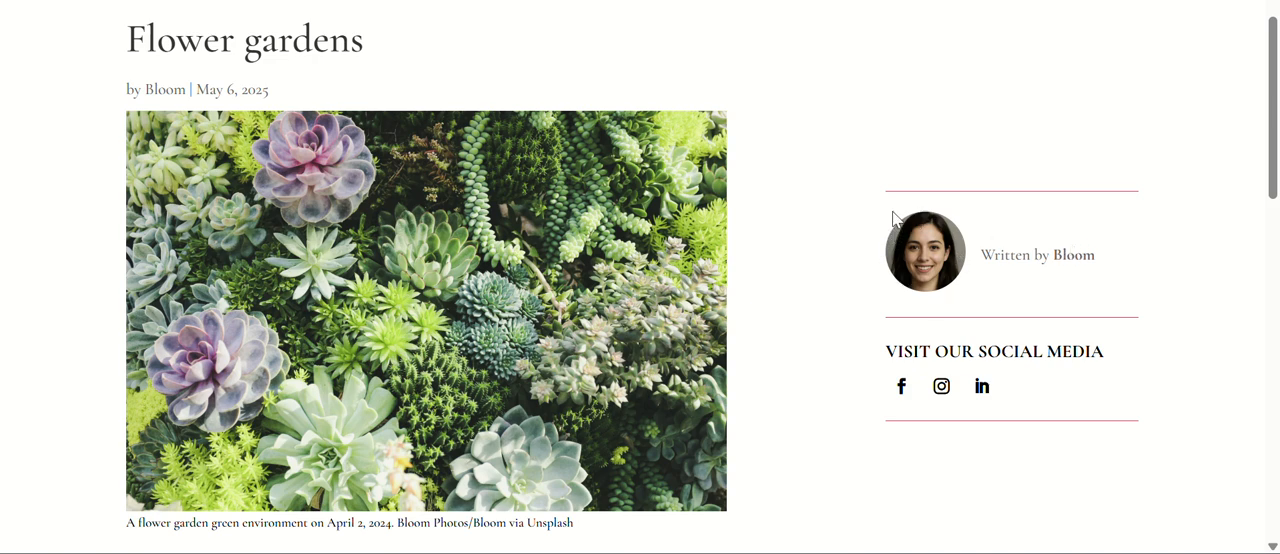
# Examine the Flower gardens blog post, including the author photo box and social media links beside the featured image.
pyautogui.scroll(-1, 783, 261)
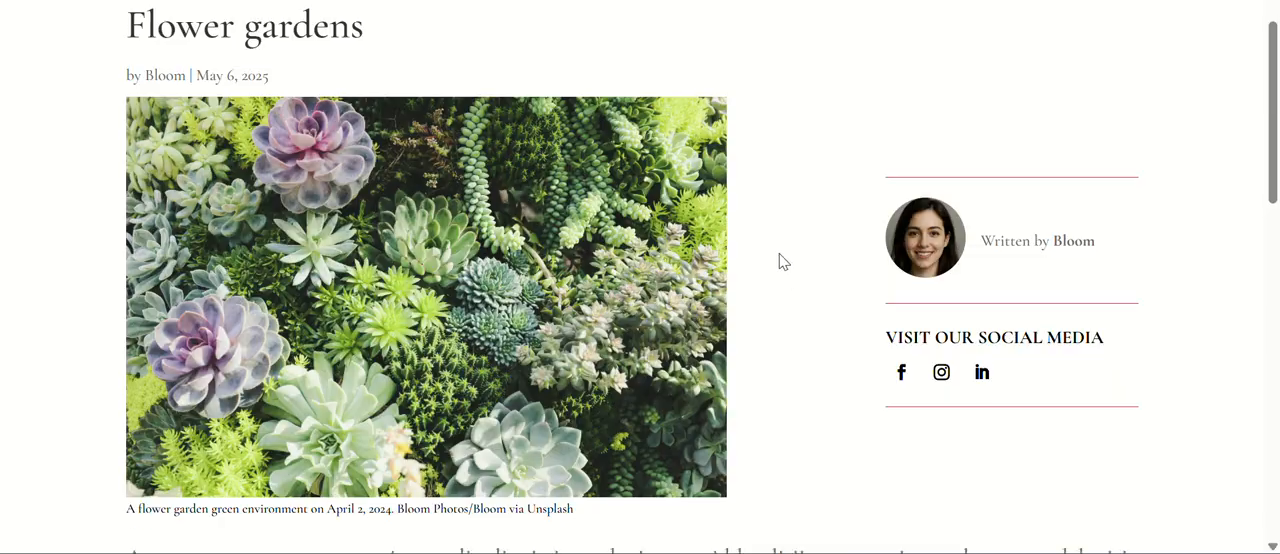
pyautogui.scroll(-3, 783, 261)
pyautogui.scroll(3, 777, 260)
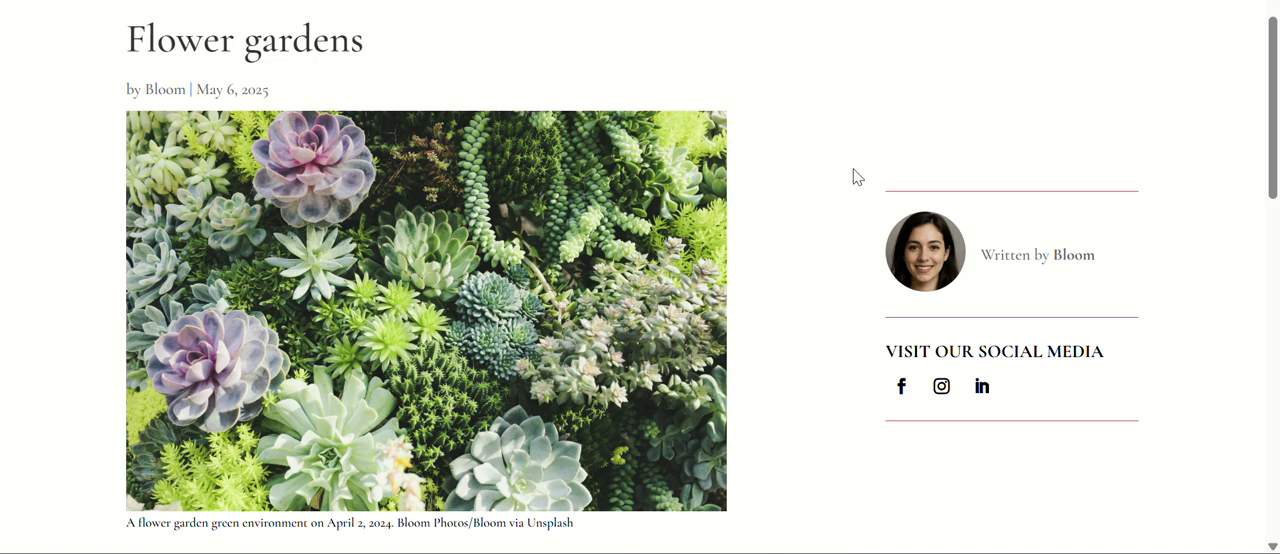
pyautogui.scroll(-1, 740, 187)
pyautogui.scroll(1, 740, 187)
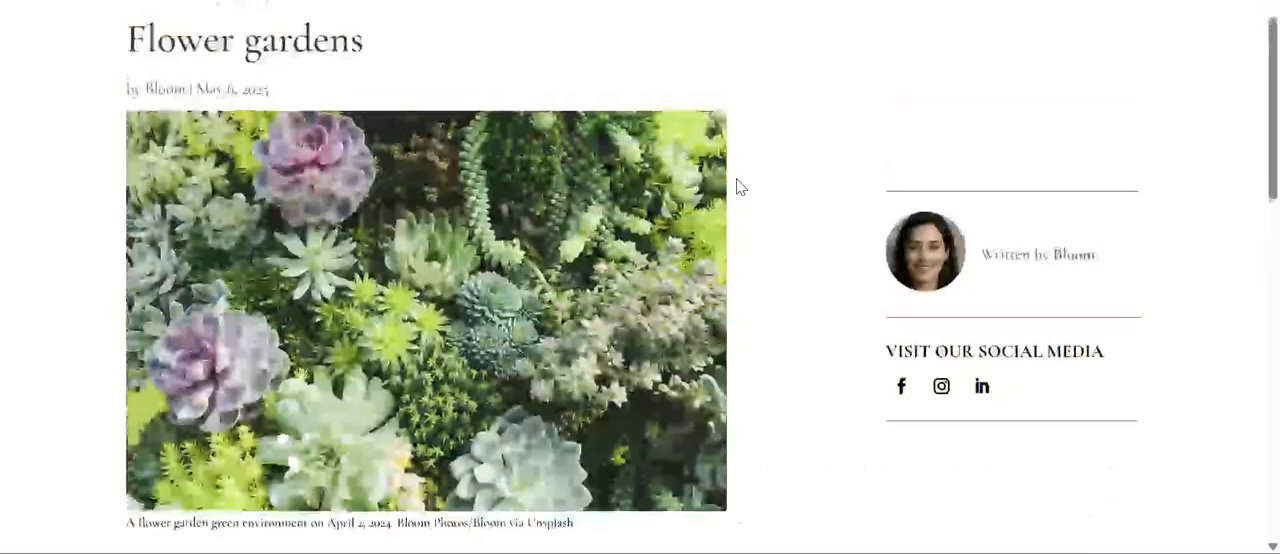
pyautogui.scroll(-1, 740, 187)
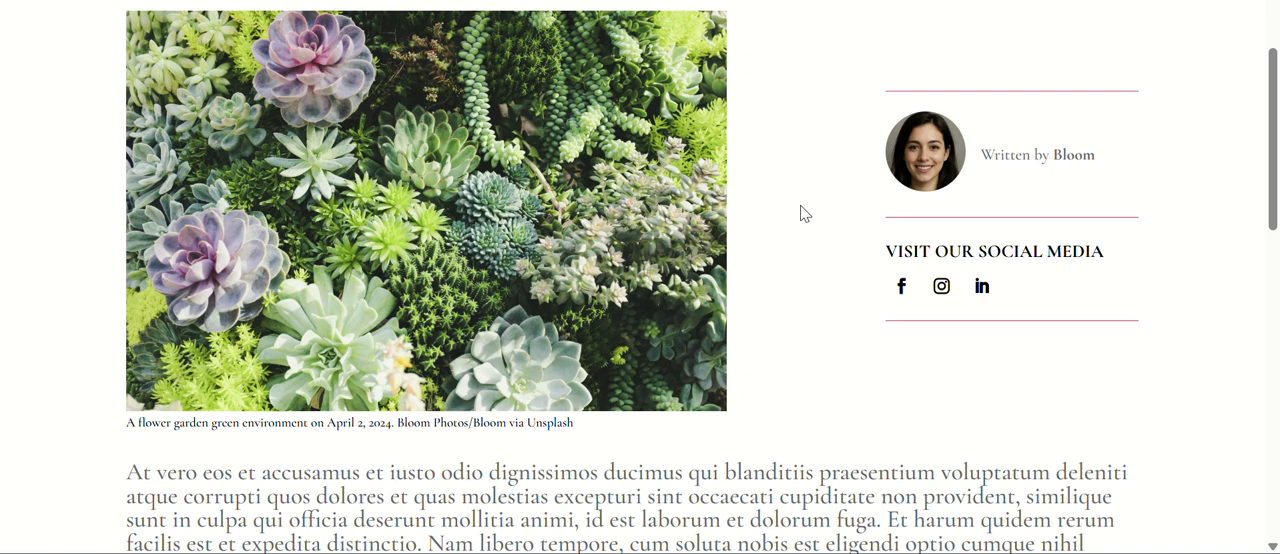
pyautogui.scroll(1, 788, 220)
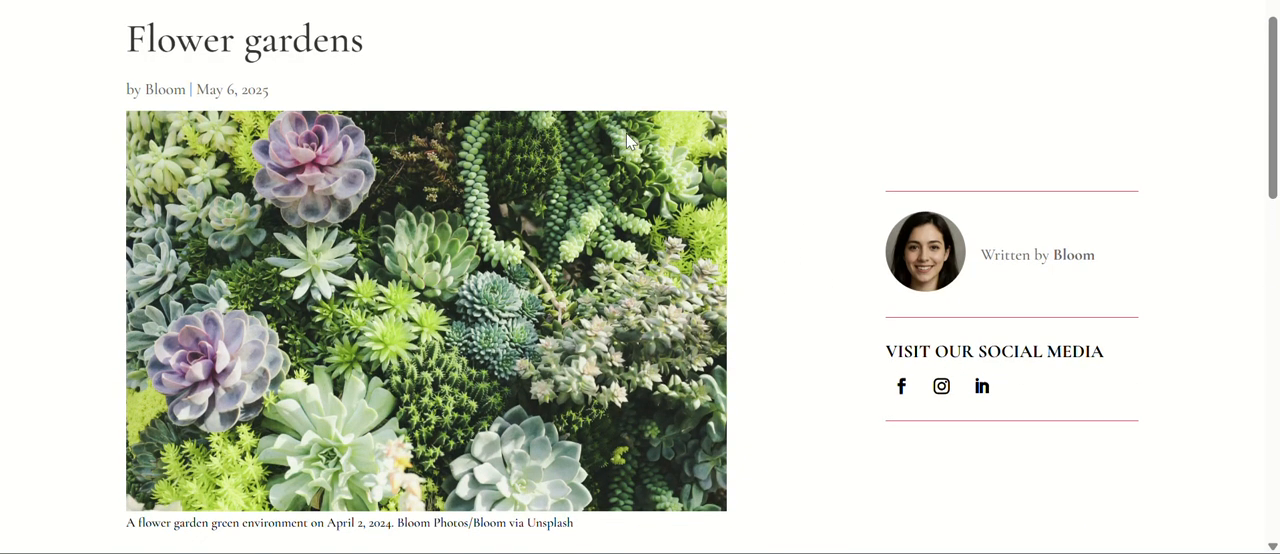
pyautogui.scroll(-1, 716, 132)
pyautogui.scroll(1, 716, 132)
pyautogui.scroll(-1, 795, 216)
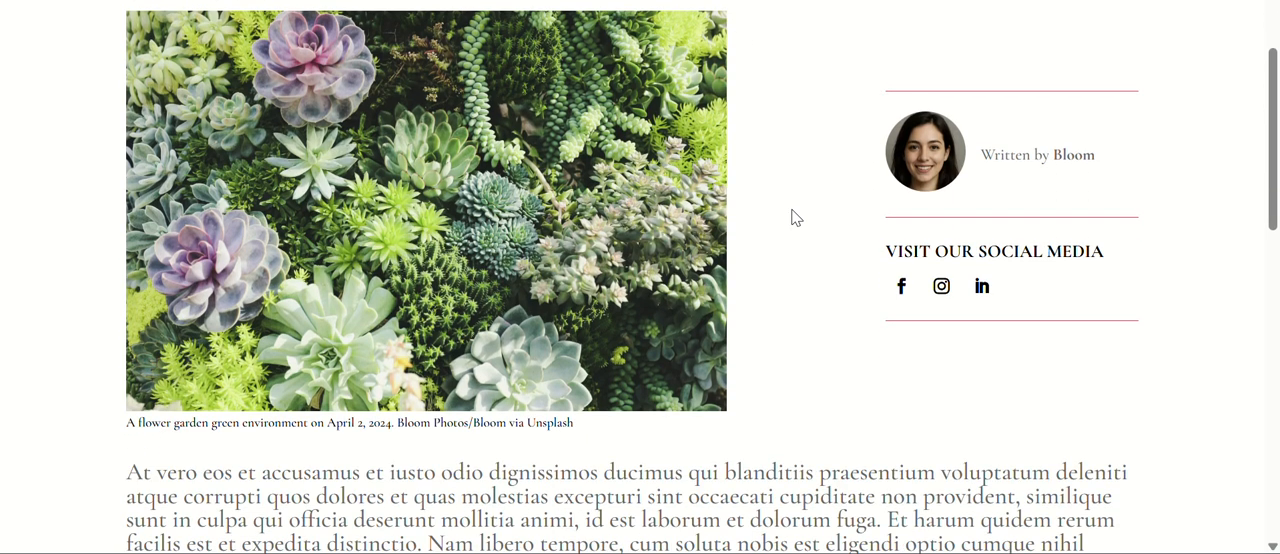
pyautogui.scroll(1, 791, 214)
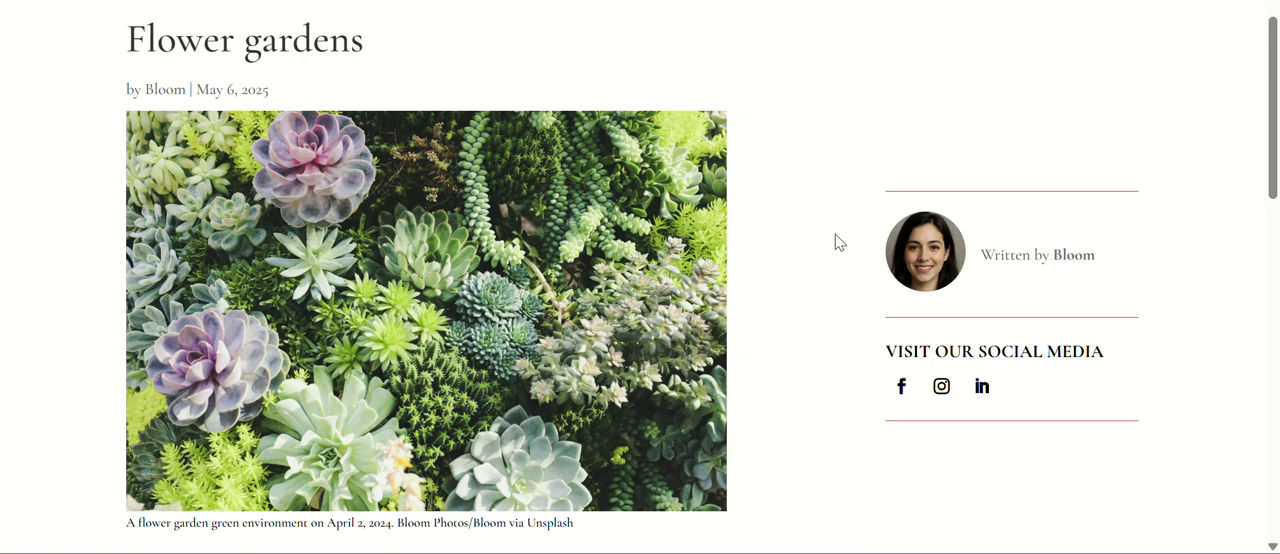
pyautogui.scroll(-2, 838, 243)
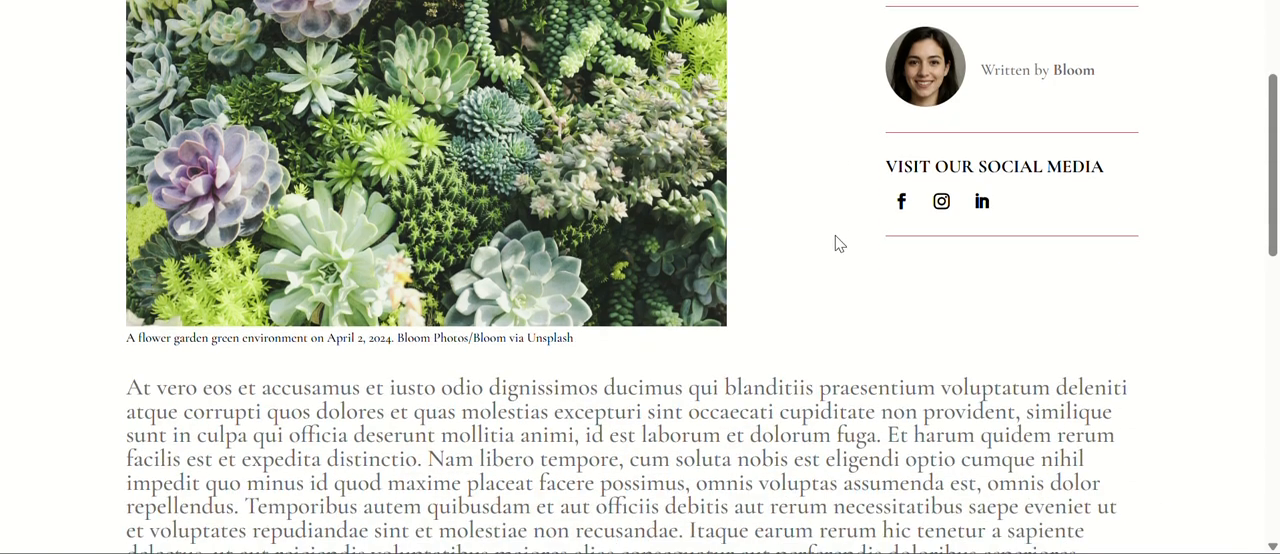
pyautogui.scroll(3, 836, 243)
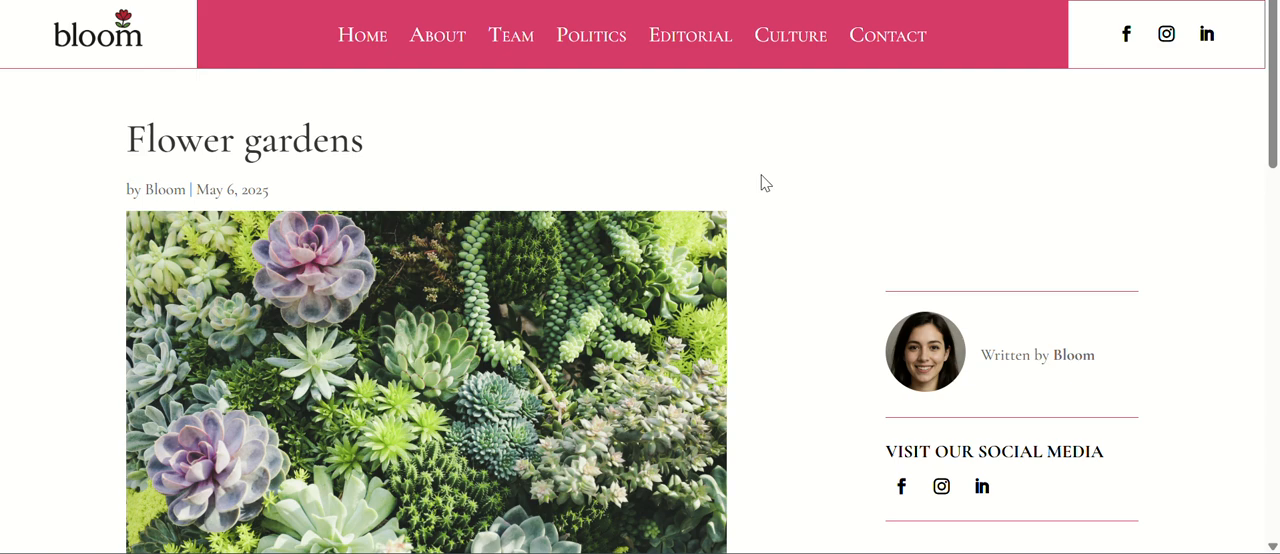
pyautogui.scroll(-1, 764, 183)
pyautogui.scroll(1, 764, 181)
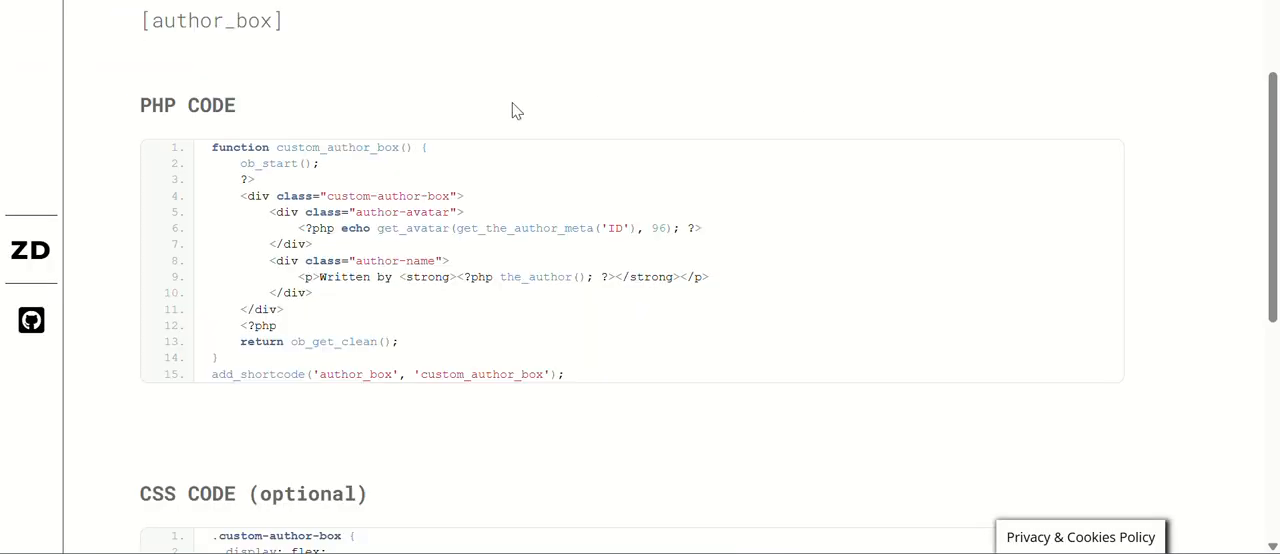
pyautogui.scroll(2, 314, 111)
# Review the shortcode, PHP code and optional CSS code for the author box on the codes page.
pyautogui.scroll(-1, 318, 192)
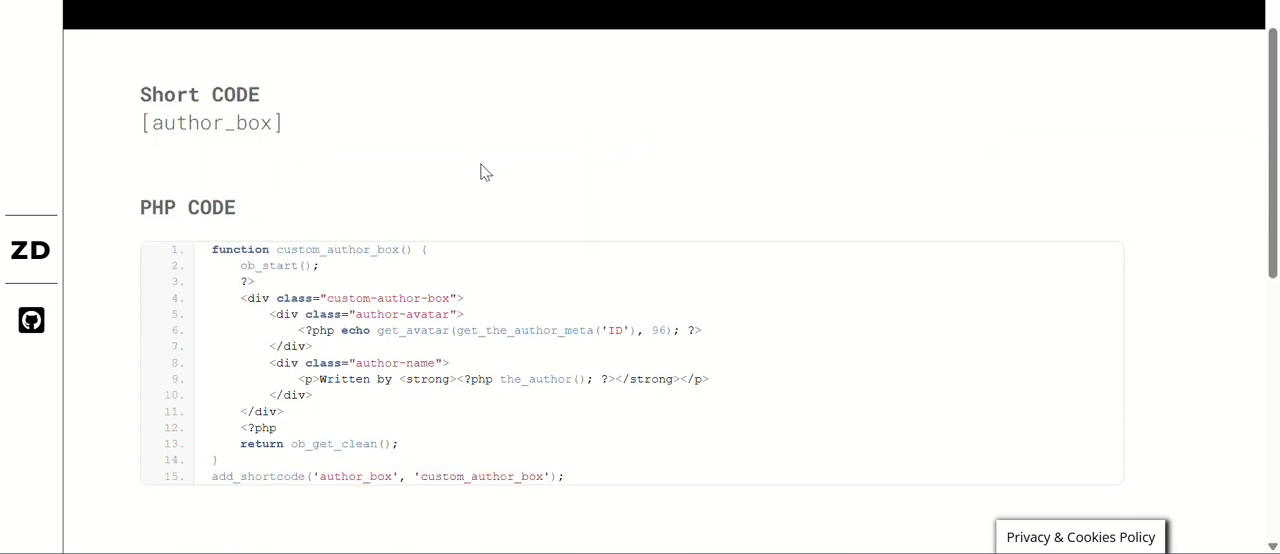
pyautogui.scroll(-1, 480, 172)
pyautogui.scroll(-3, 263, 171)
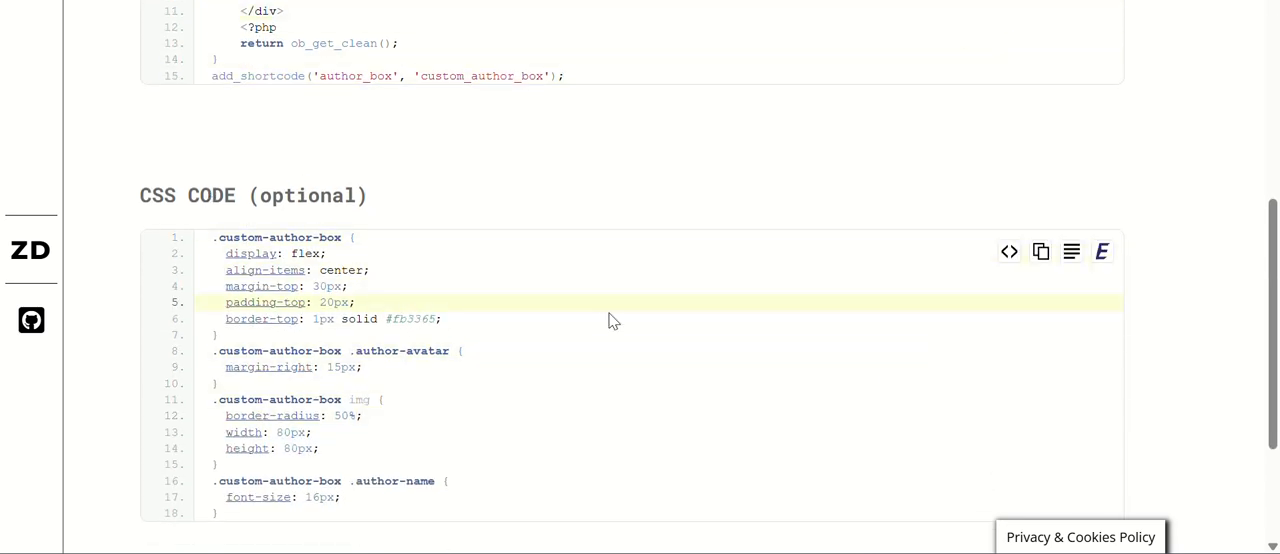
pyautogui.scroll(4, 526, 226)
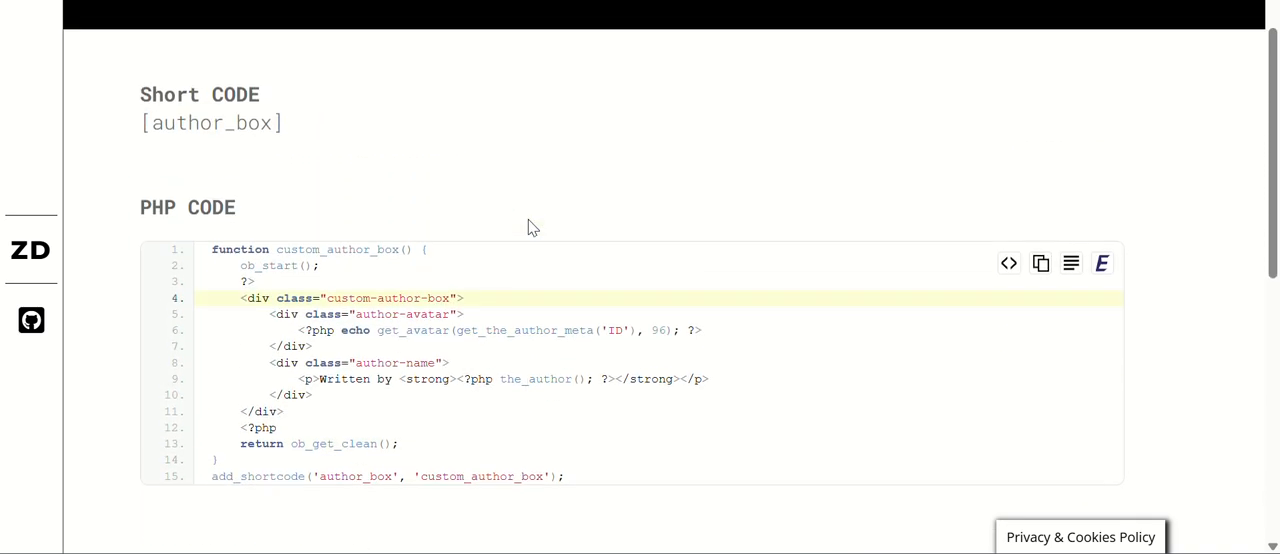
pyautogui.scroll(1, 530, 226)
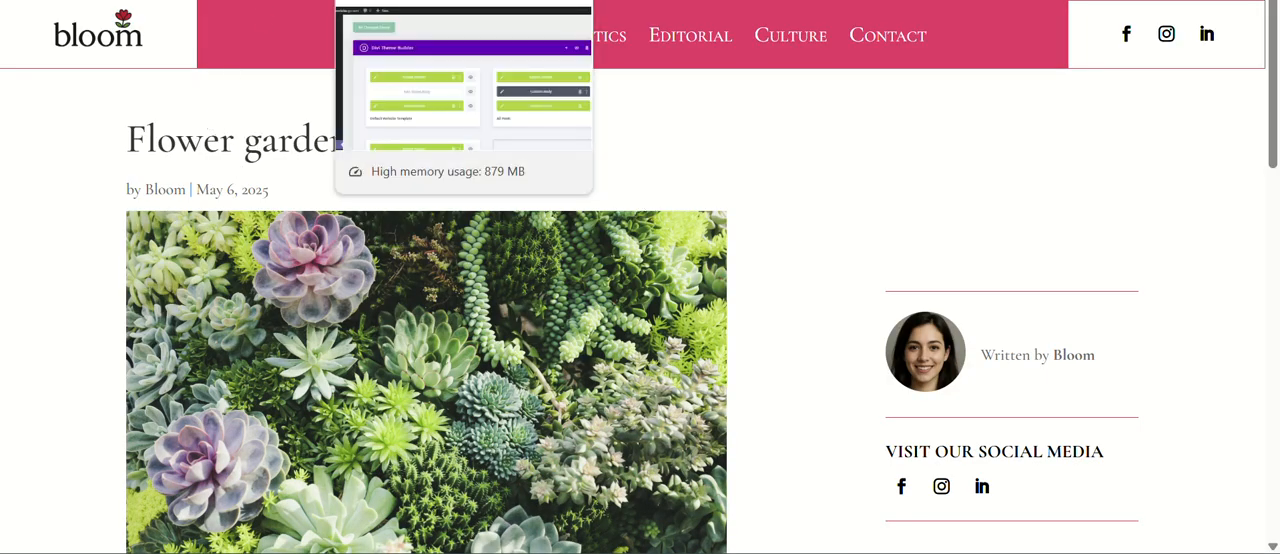
# Switch to the WordPress admin with the Divi Theme Builder and open the list of installed plugins.
pyautogui.click(440, 0)
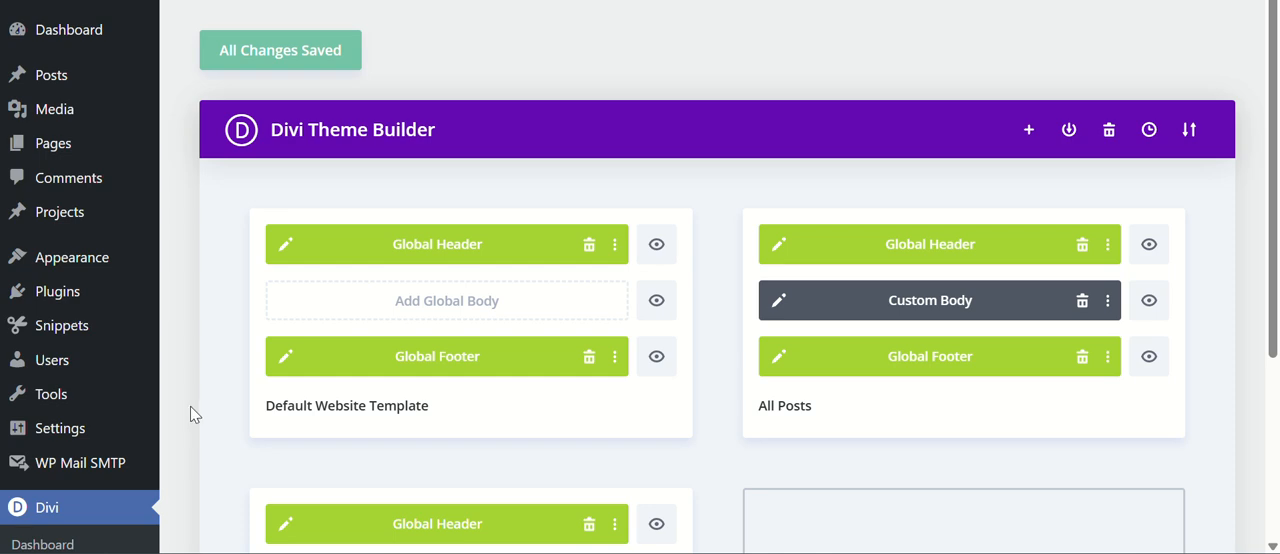
pyautogui.scroll(-1, 163, 345)
pyautogui.scroll(1, 161, 341)
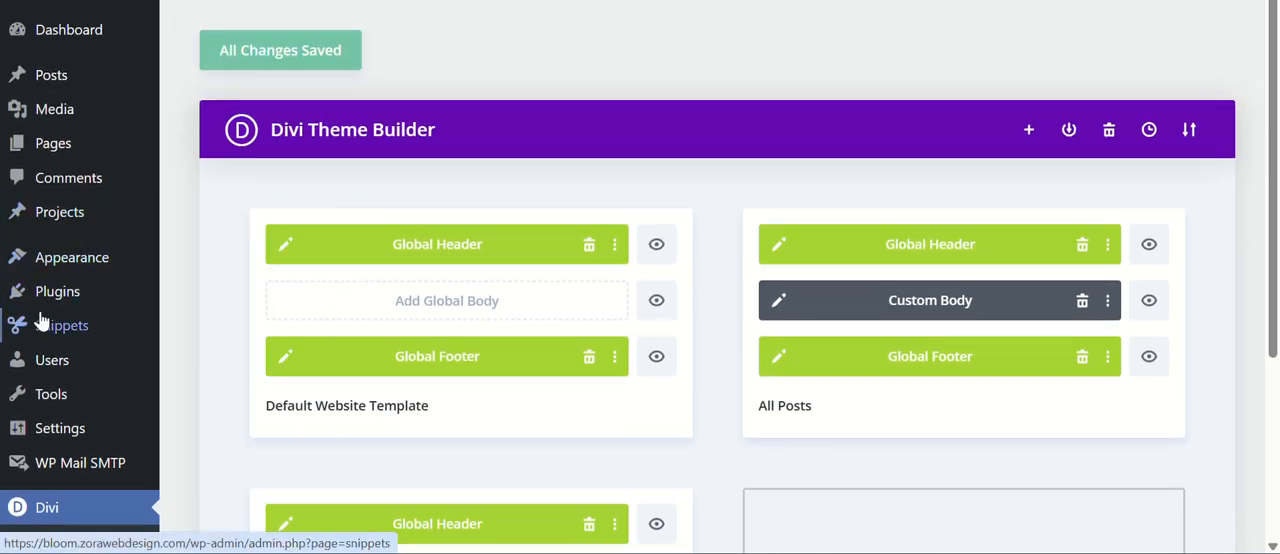
pyautogui.moveTo(60, 338)
pyautogui.click(58, 292)
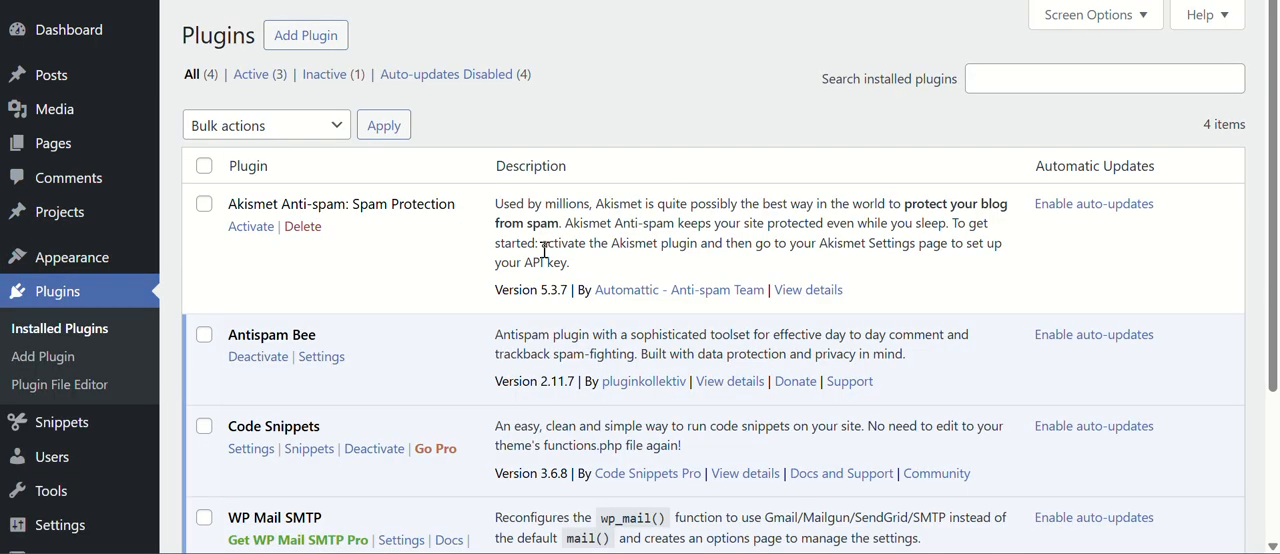
pyautogui.scroll(-2, 325, 207)
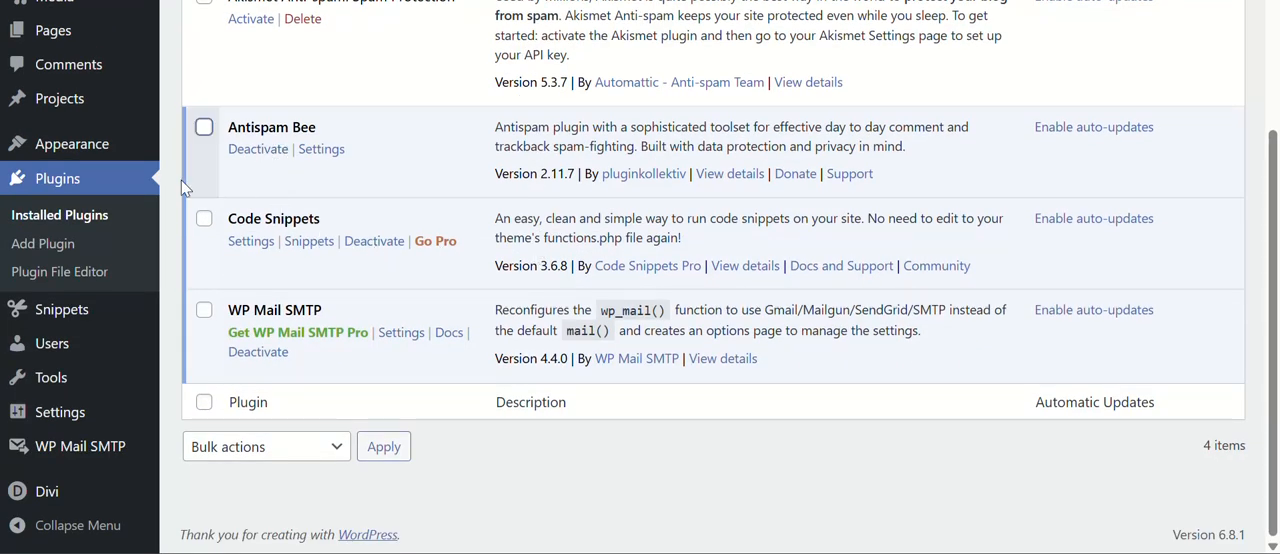
# Search the WordPress plugin directory for "Code snippets" and check the Code Snippets plugin entry.
pyautogui.click(47, 250)
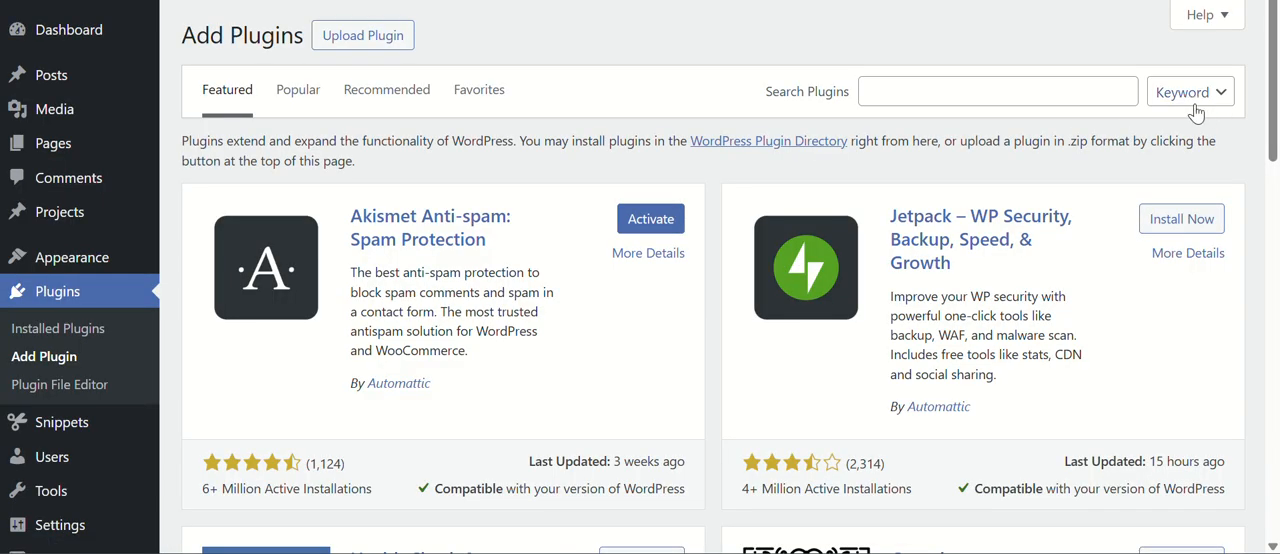
pyautogui.click(895, 88)
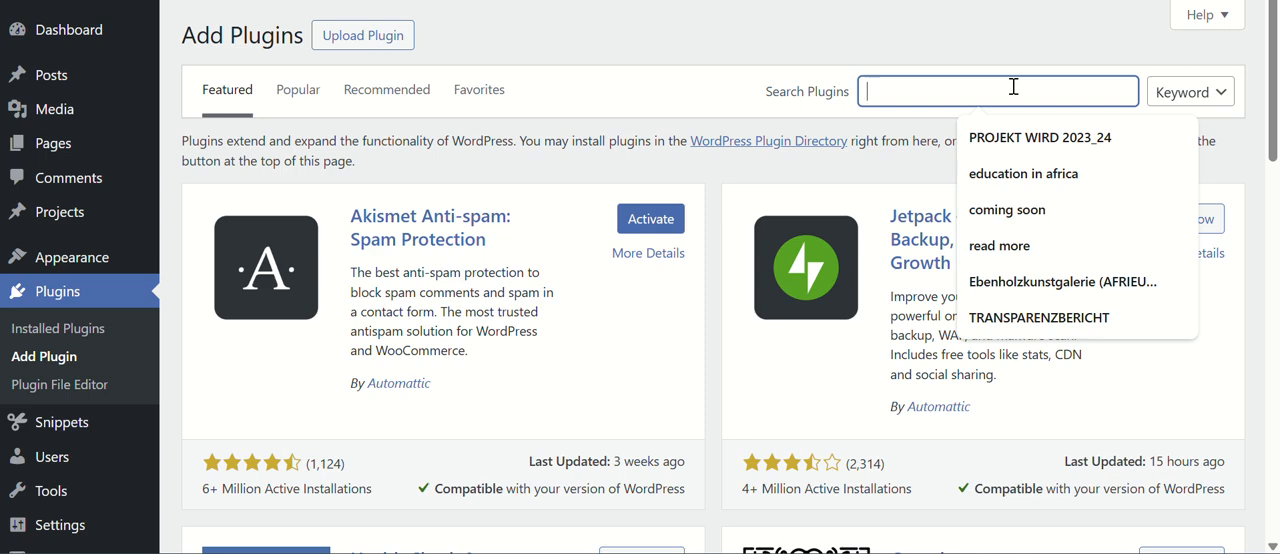
pyautogui.write('Code snippets')
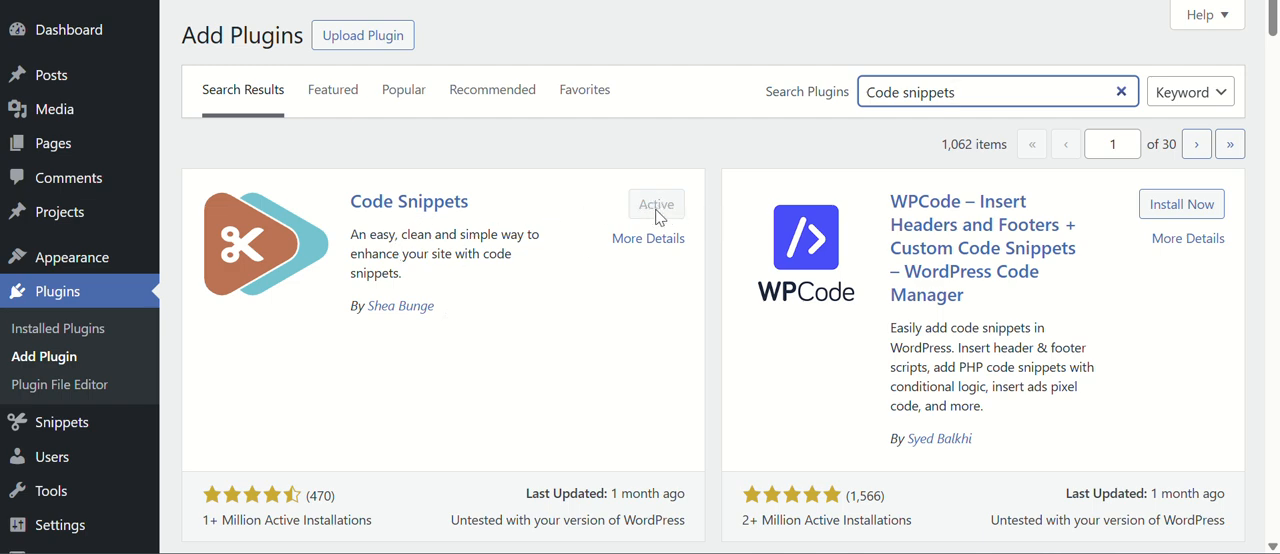
pyautogui.scroll(-2, 507, 230)
pyautogui.scroll(2, 506, 231)
pyautogui.scroll(-2, 77, 342)
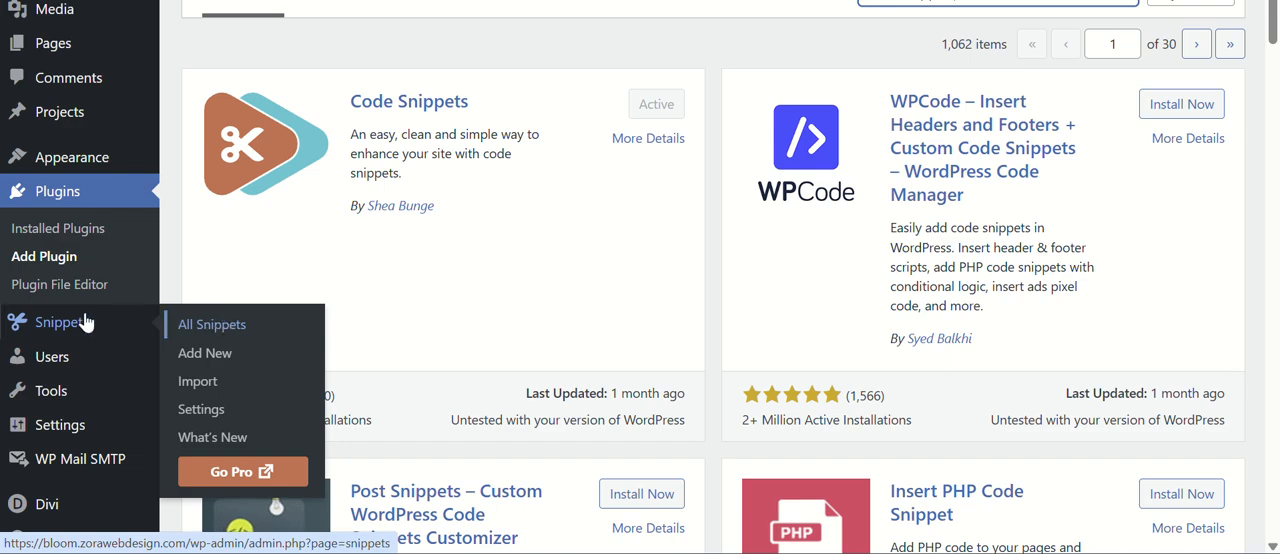
# Open the list of all snippets and look through the existing entries down to the author photo snippet.
pyautogui.click(224, 332)
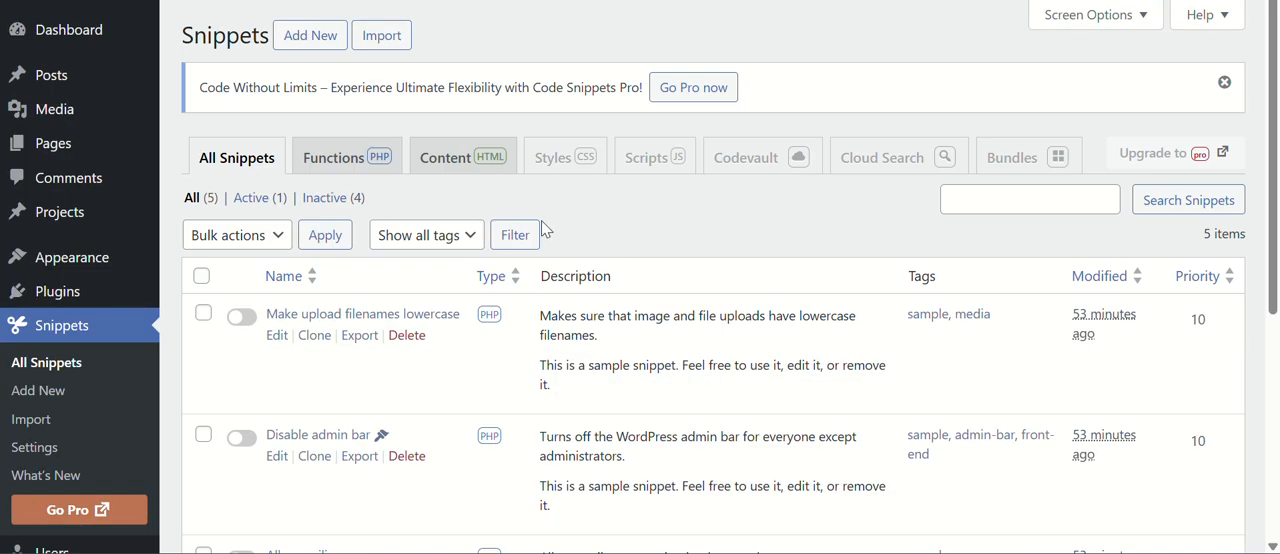
pyautogui.scroll(-5, 545, 218)
pyautogui.scroll(2, 551, 217)
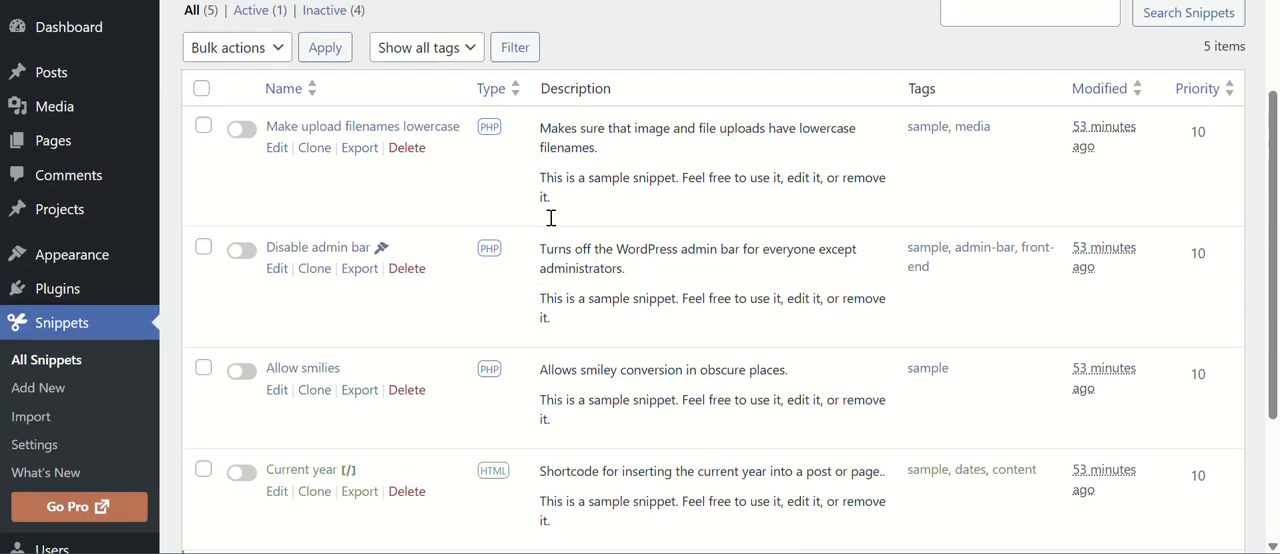
pyautogui.scroll(2, 551, 217)
pyautogui.scroll(-4, 601, 243)
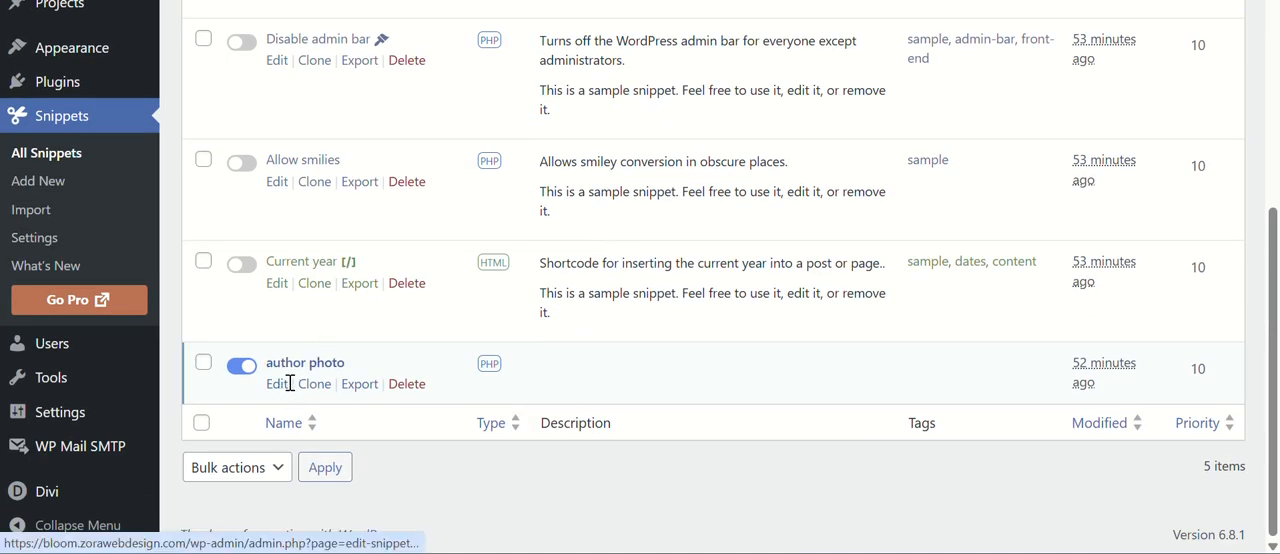
pyautogui.scroll(5, 586, 285)
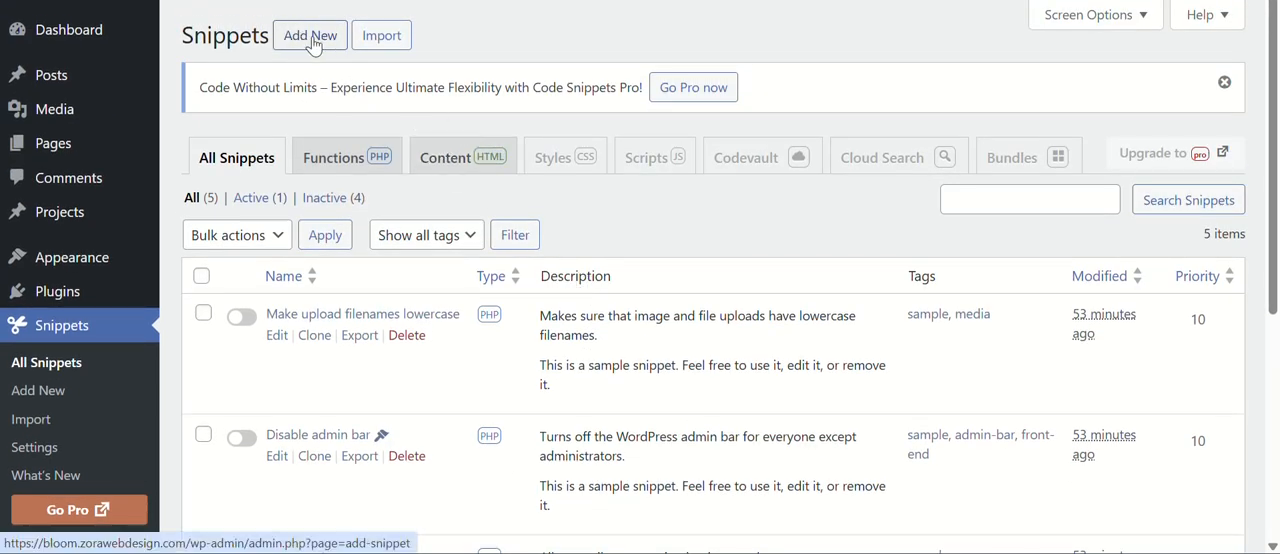
# Add a new snippet titled "author image".
pyautogui.click(320, 38)
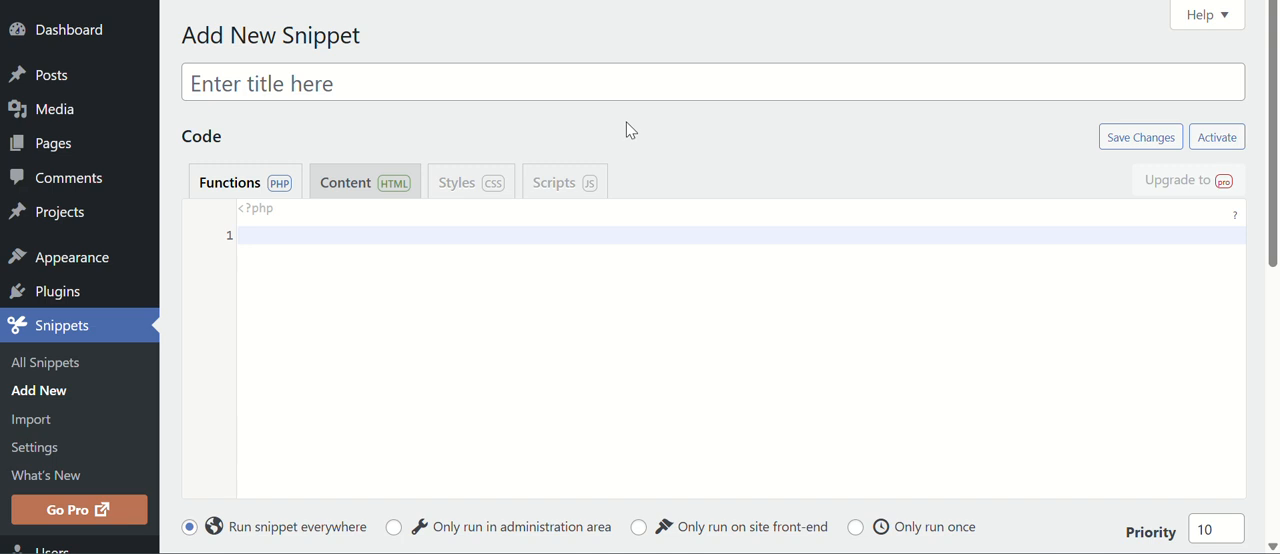
pyautogui.click(257, 86)
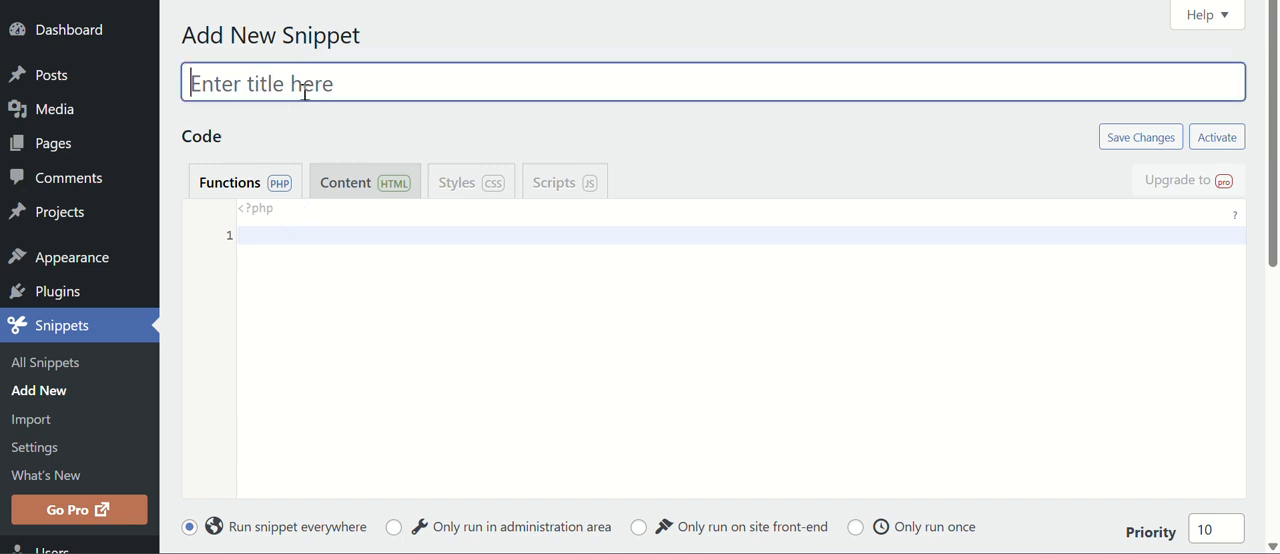
pyautogui.write('authro')
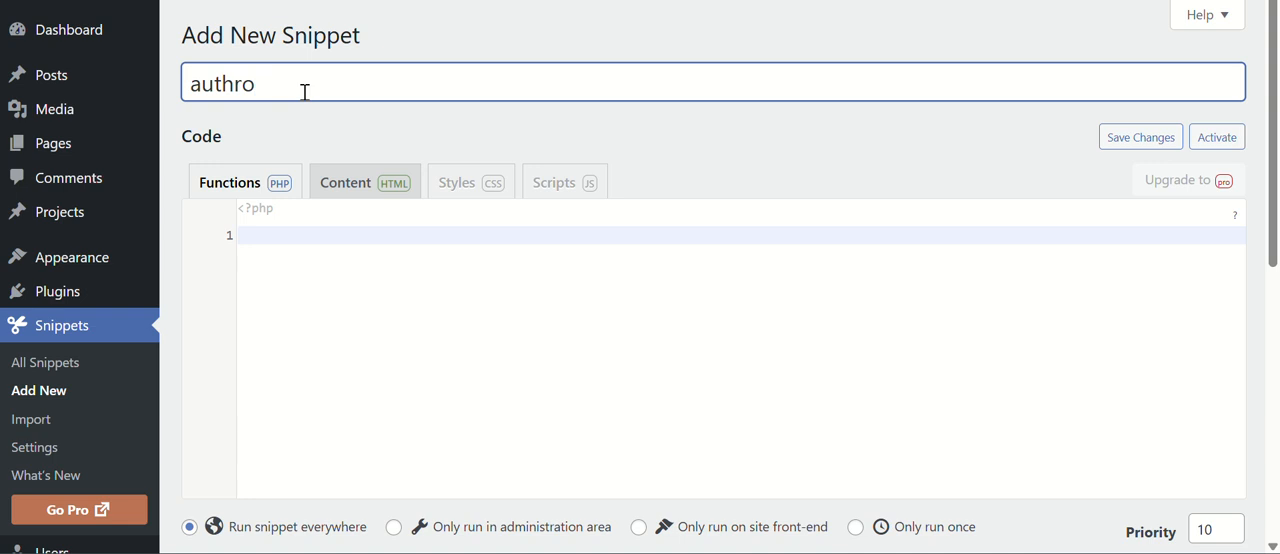
pyautogui.write('or imae')
pyautogui.press('BackSpace')
pyautogui.write('ge')
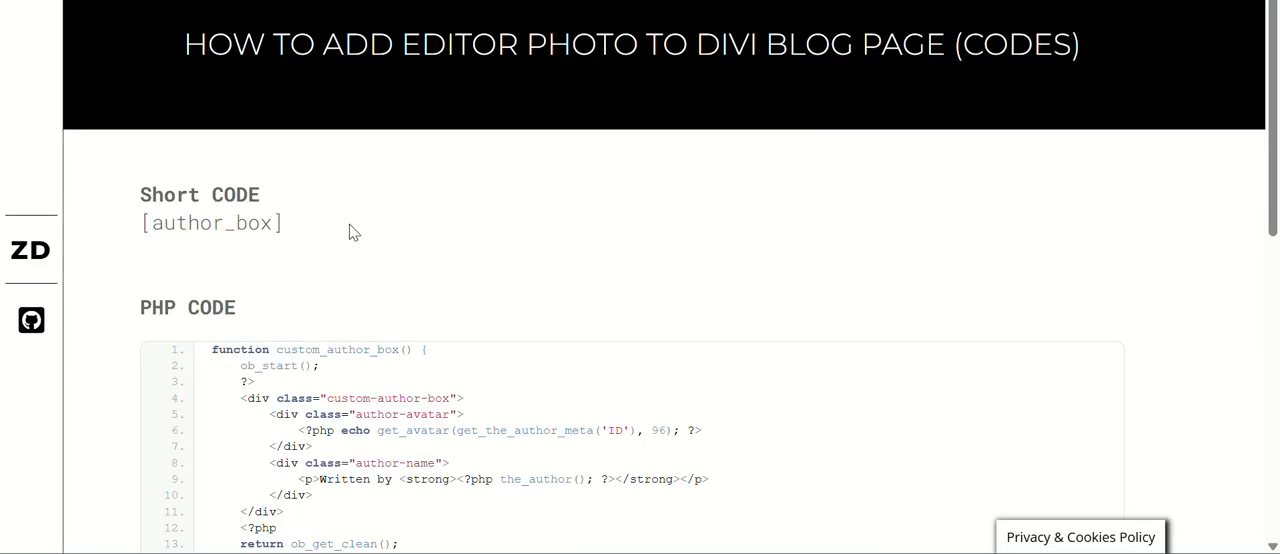
# Copy the custom_author_box PHP code from the codes page and paste it into the author image snippet's PHP code.
pyautogui.scroll(-3, 348, 230)
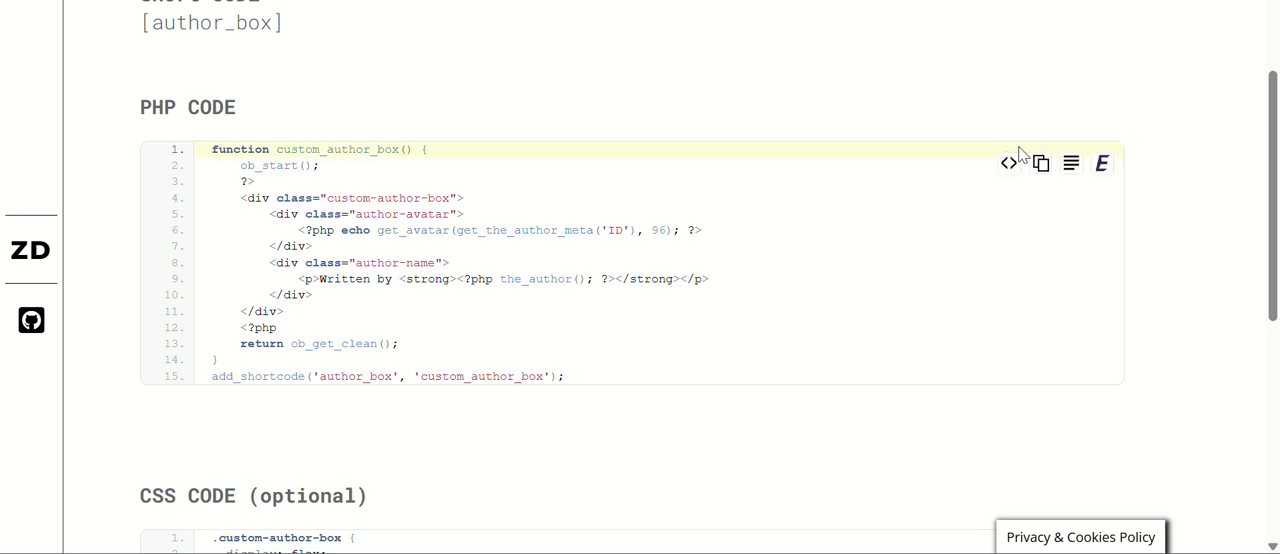
pyautogui.click(1039, 165)
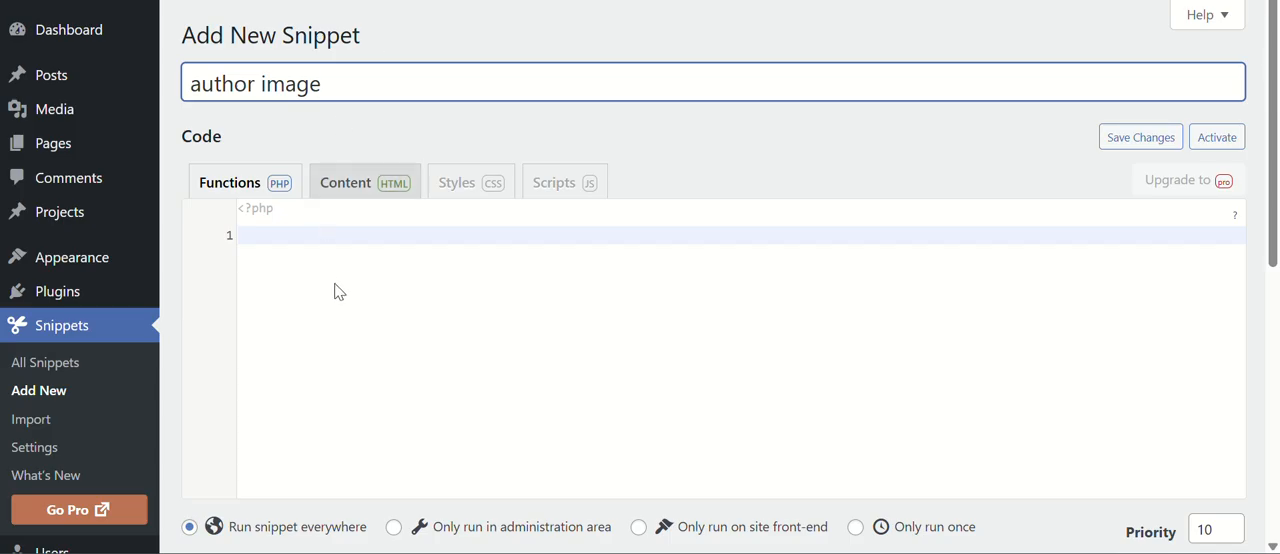
pyautogui.click(336, 245)
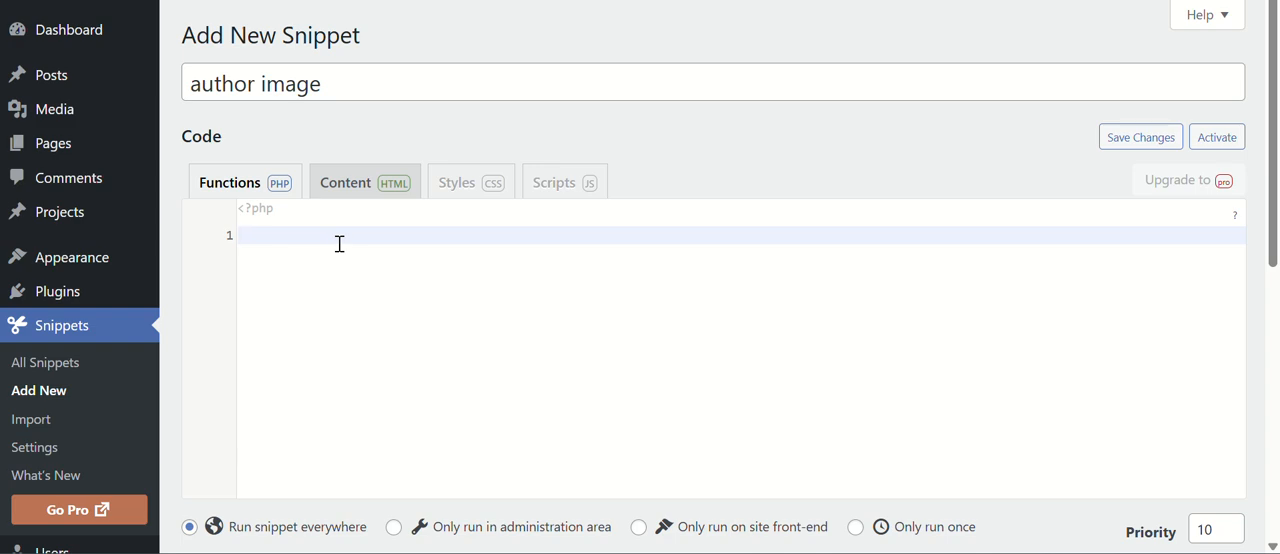
pyautogui.scroll(-3, 394, 289)
pyautogui.scroll(2, 380, 237)
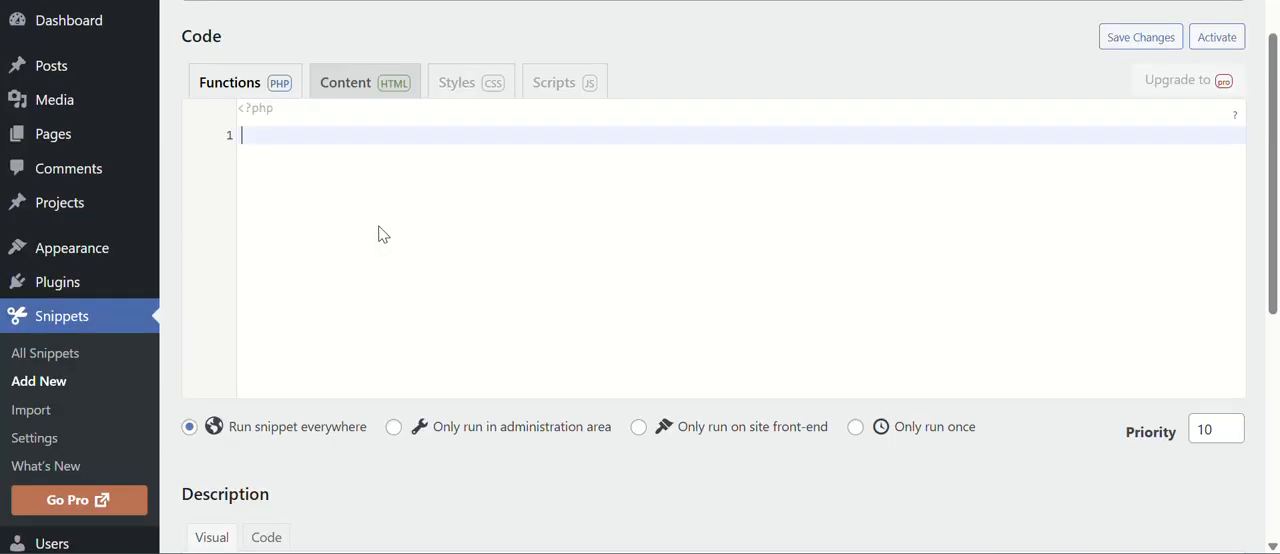
pyautogui.write('function custom_author_box() {     ob_start();     ?>     <div class="custom-author-box">         <div class="author-avatar">             <?php echo get_avatar(get_the_author_meta(\'ID\'), 96); ?>         </div>         <div class="author-name">             <p>Written by <strong><?php the_author(); ?></strong></p>         </div>     </div>     <?php     return ob_get_clean(); } add_shortcode(\'author_box\', \'custom_author_box\');')
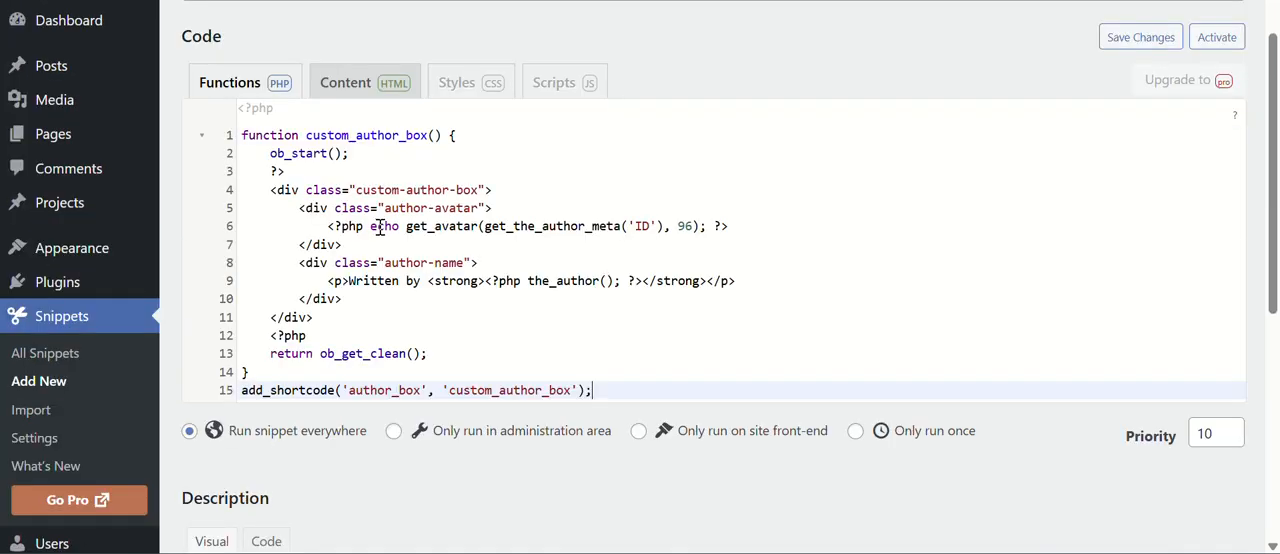
pyautogui.scroll(-5, 414, 306)
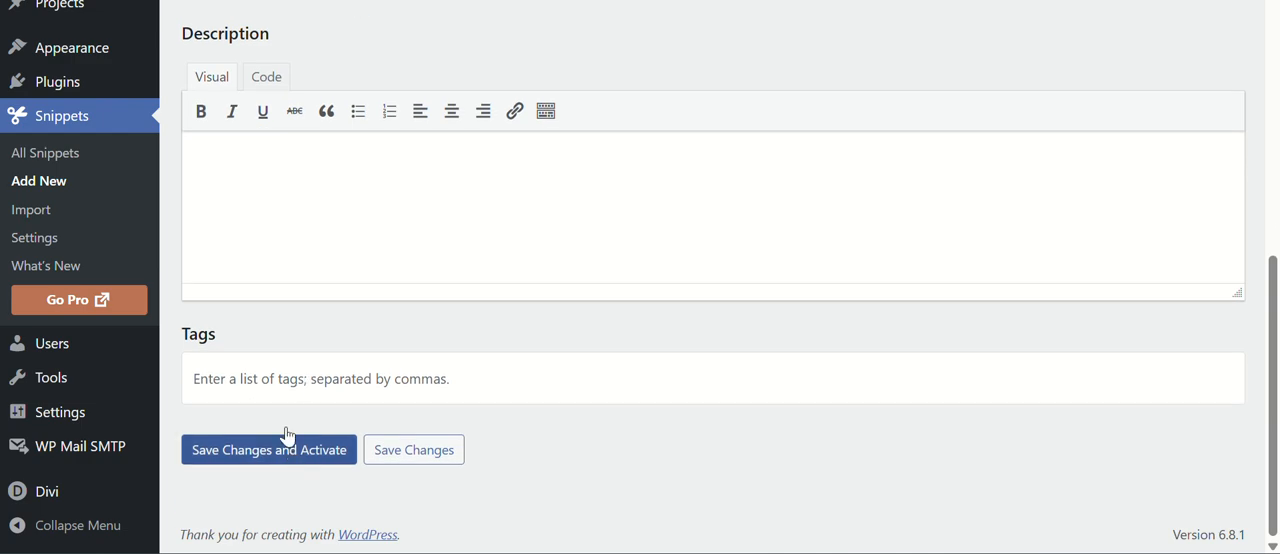
# Open the existing "author photo" snippet for editing from the list of all snippets.
pyautogui.scroll(5, 515, 200)
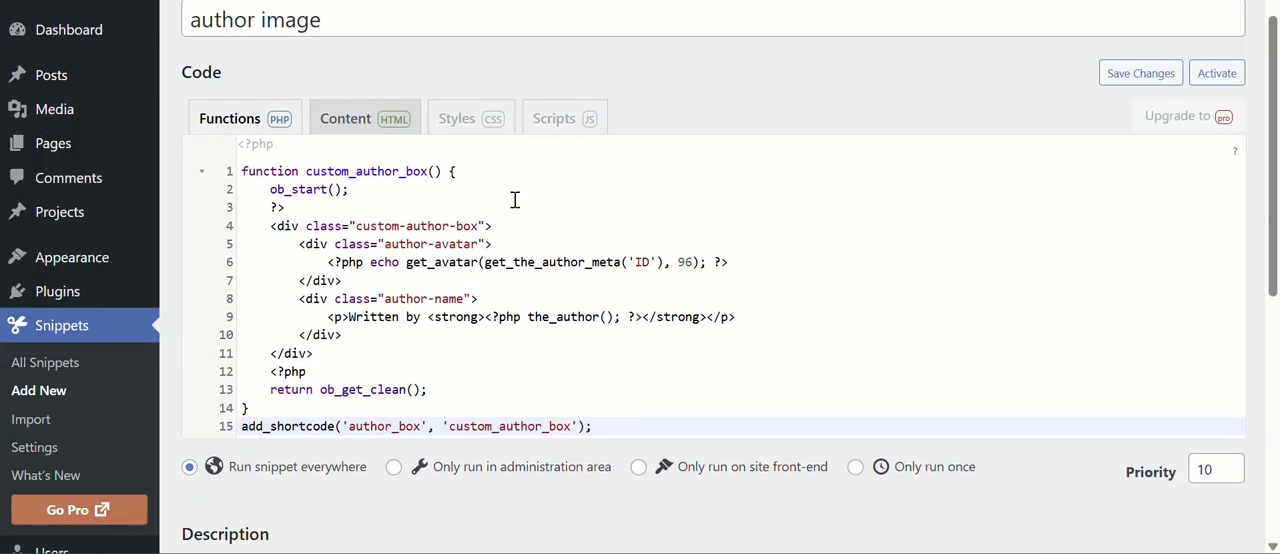
pyautogui.click(50, 360)
pyautogui.scroll(-2, 575, 257)
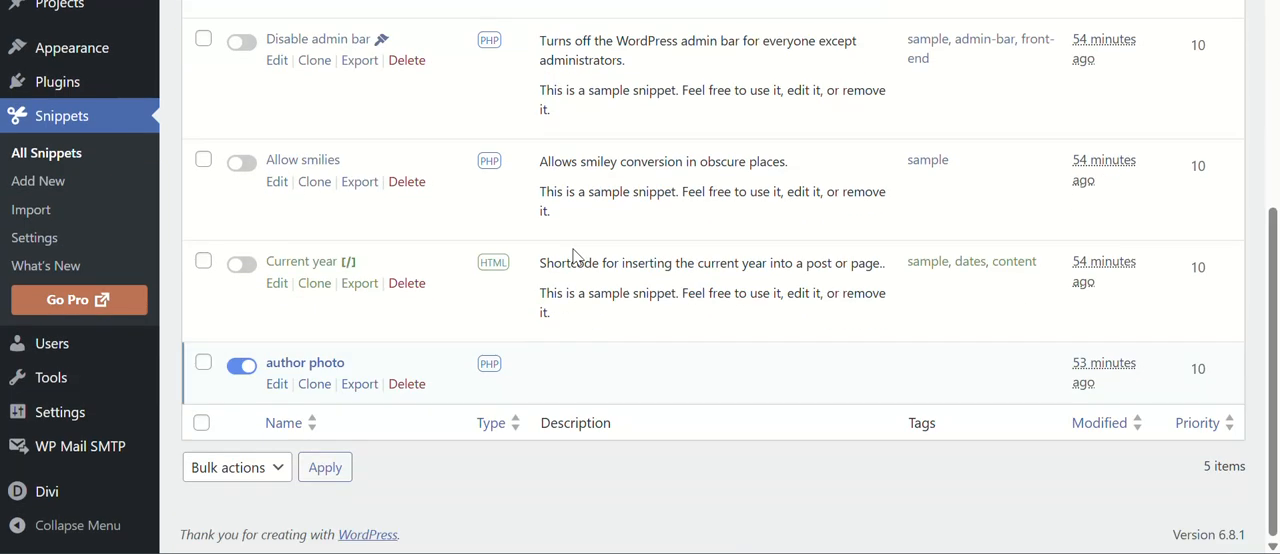
pyautogui.click(277, 384)
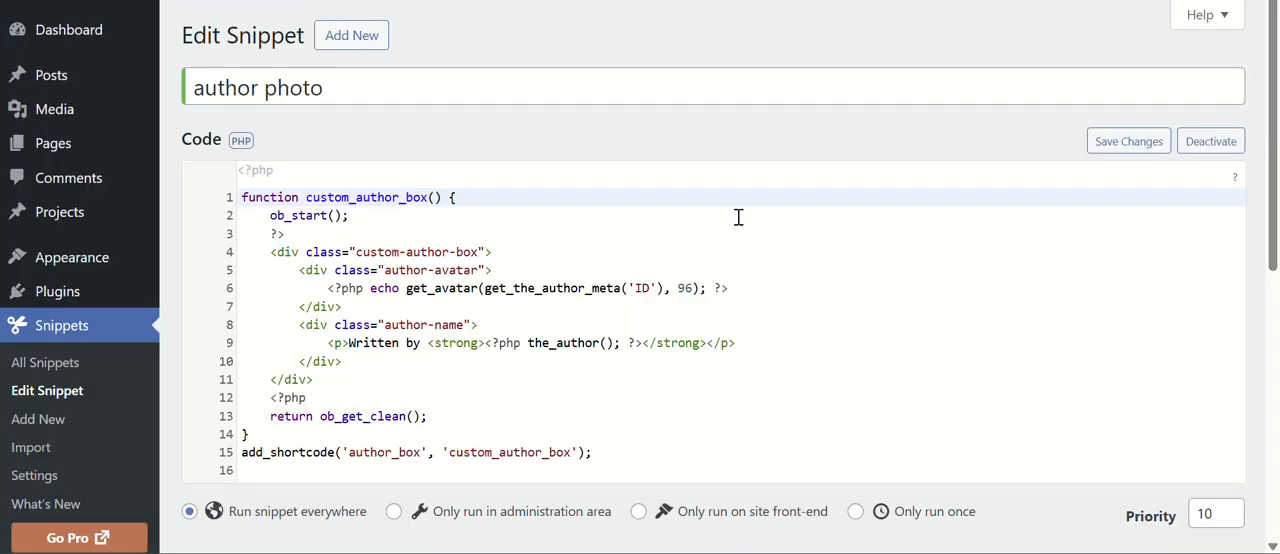
# Review the author photo snippet's code and run options, and check the shortcode and PHP code on the codes page.
pyautogui.scroll(-5, 418, 277)
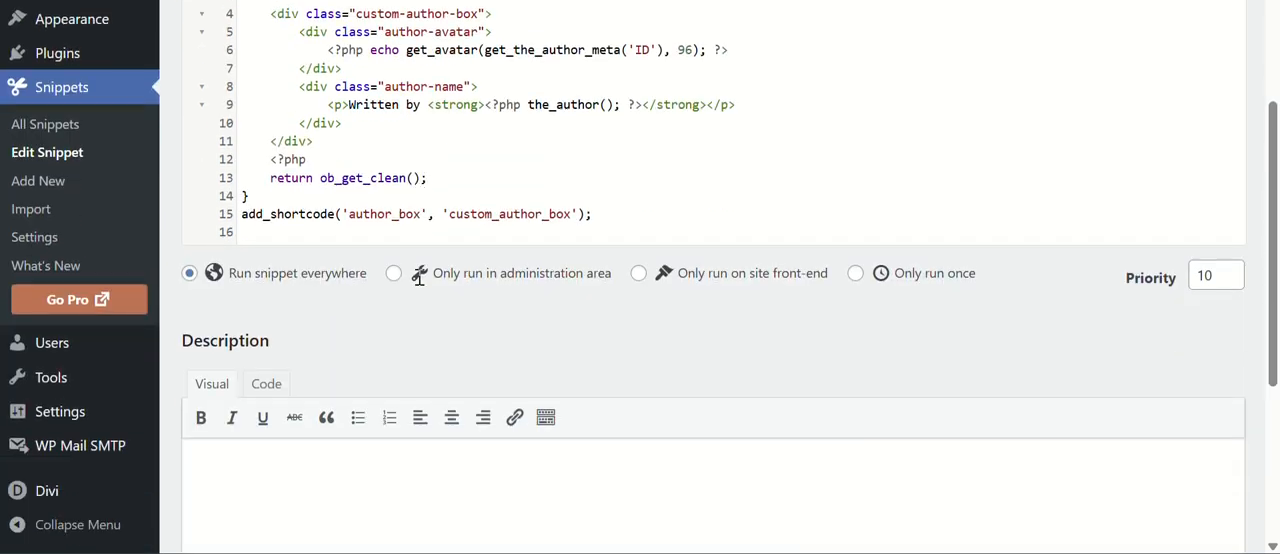
pyautogui.scroll(-1, 418, 277)
pyautogui.scroll(6, 440, 211)
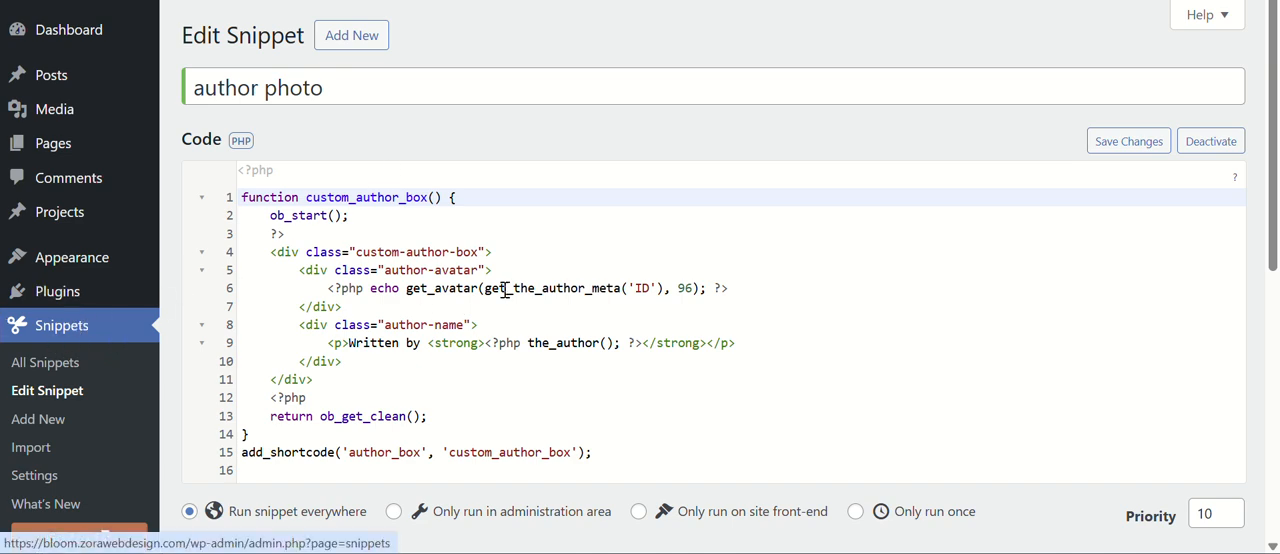
pyautogui.scroll(-2, 506, 290)
pyautogui.scroll(2, 510, 288)
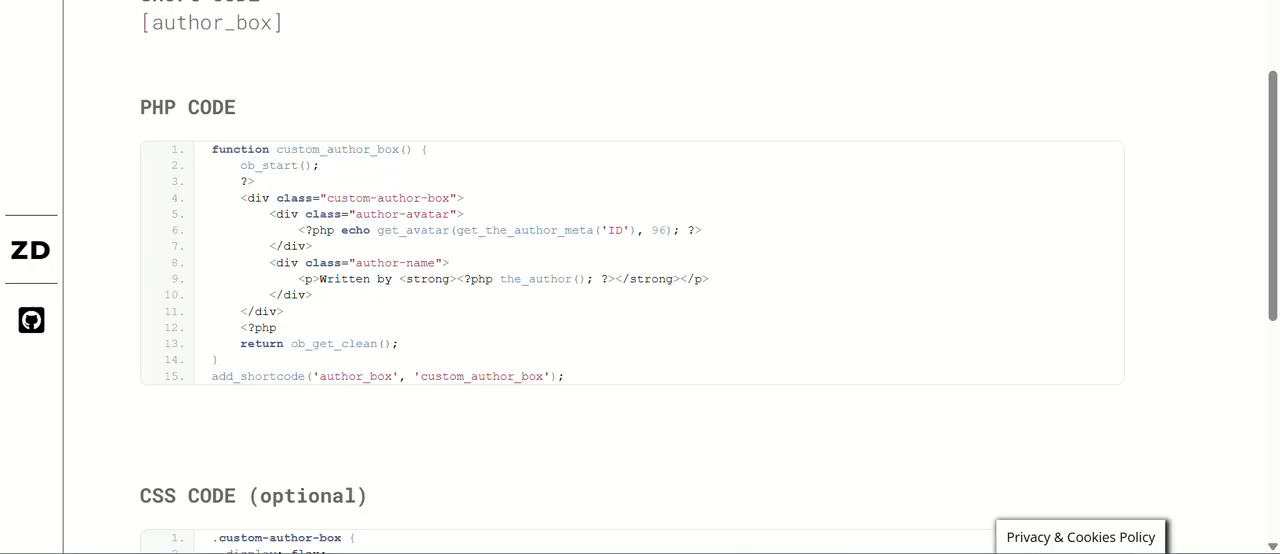
pyautogui.scroll(2, 200, 150)
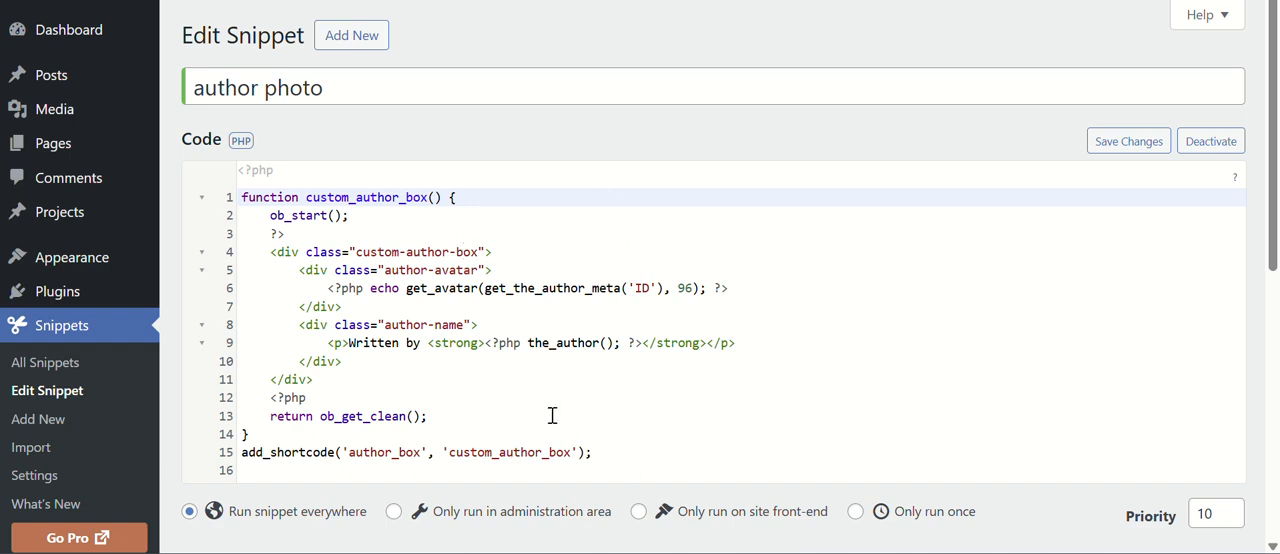
pyautogui.scroll(-2, 552, 416)
pyautogui.scroll(2, 552, 416)
# Go to the list of all WordPress users and open the administrator's profile for editing.
pyautogui.scroll(-2, 330, 352)
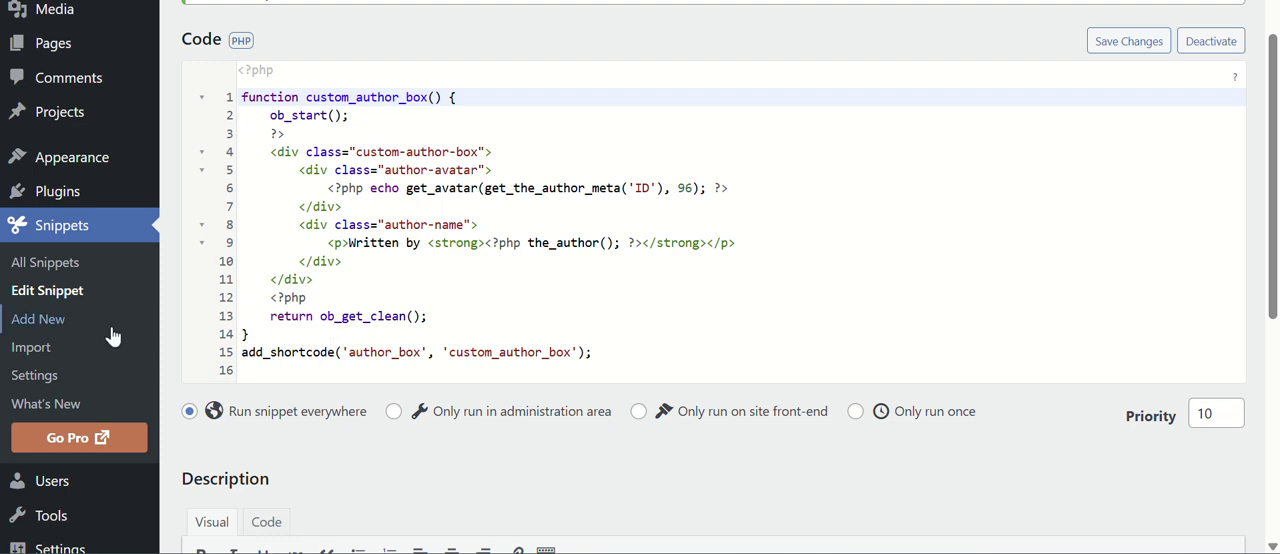
pyautogui.scroll(-3, 66, 235)
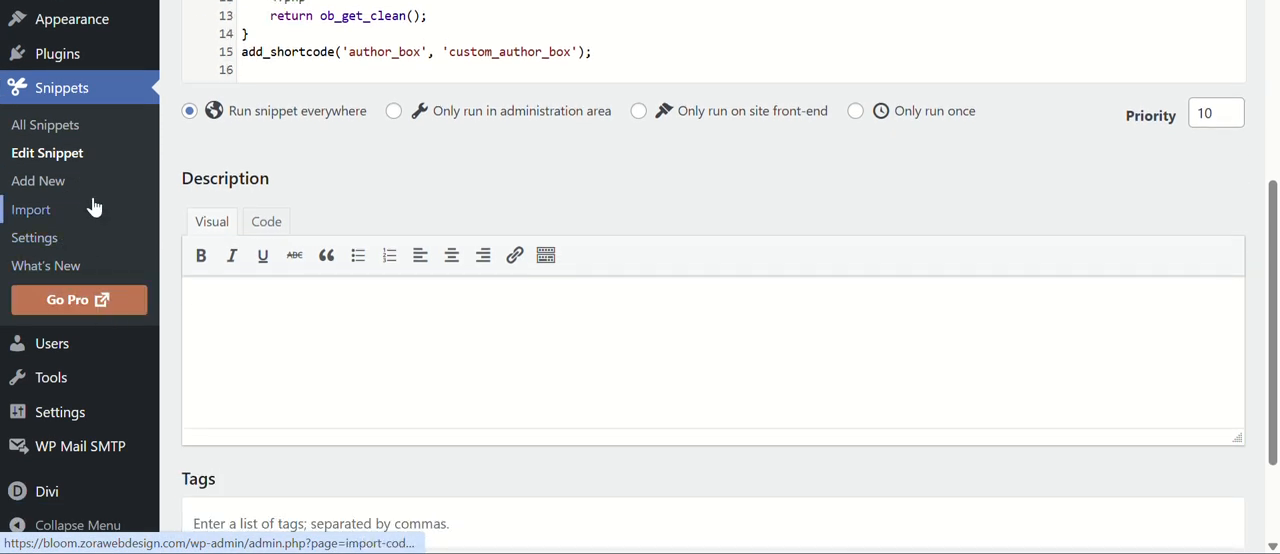
pyautogui.scroll(3, 94, 206)
pyautogui.scroll(-3, 94, 206)
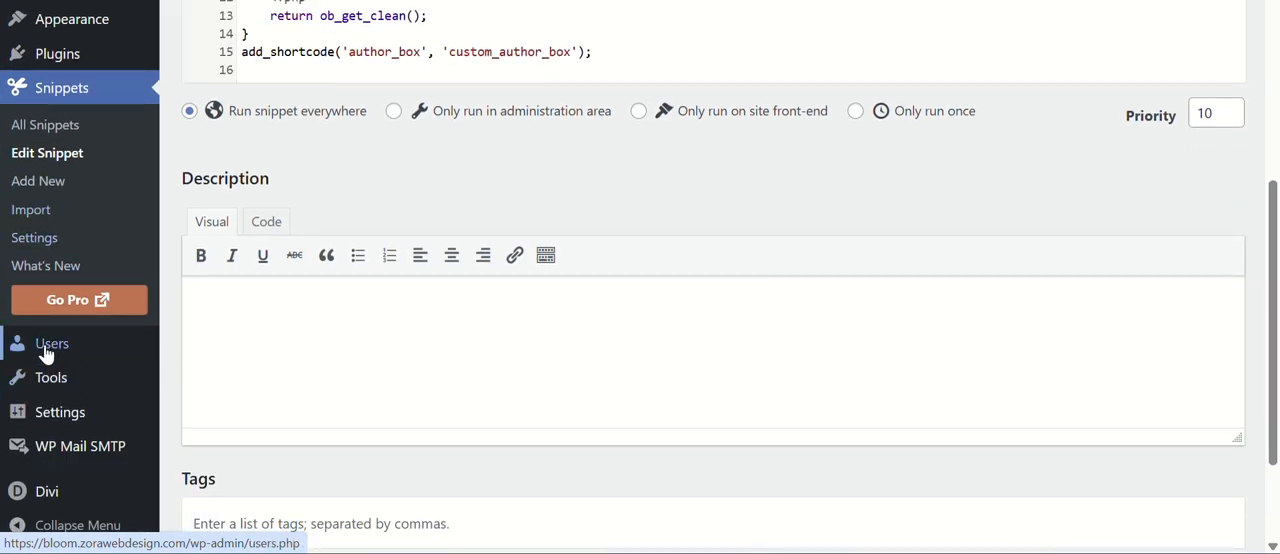
pyautogui.moveTo(45, 352)
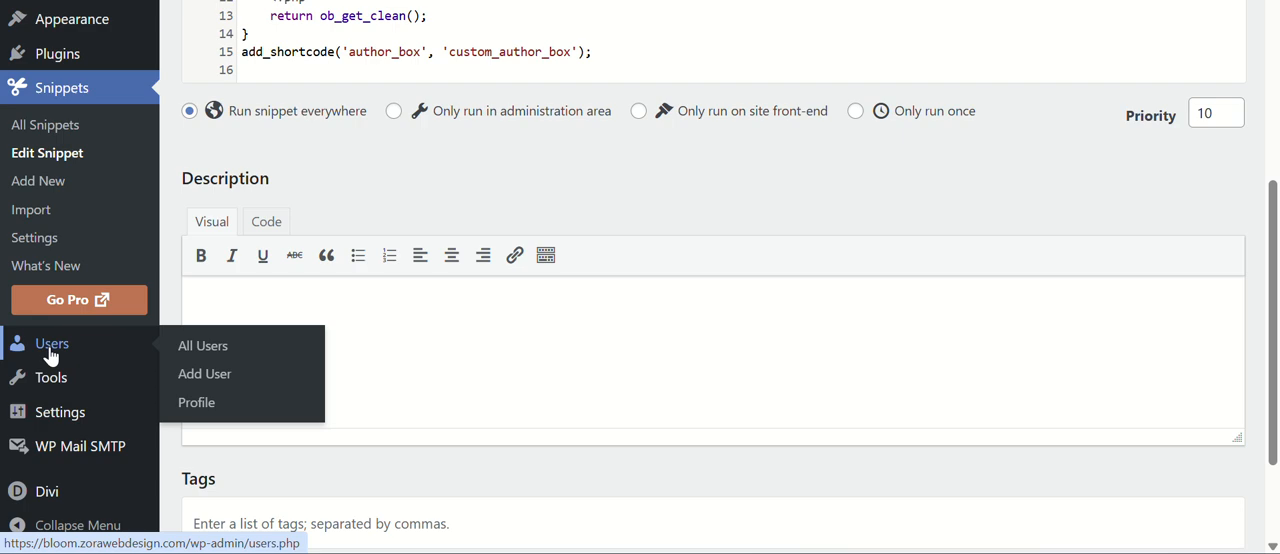
pyautogui.click(229, 348)
pyautogui.moveTo(270, 222)
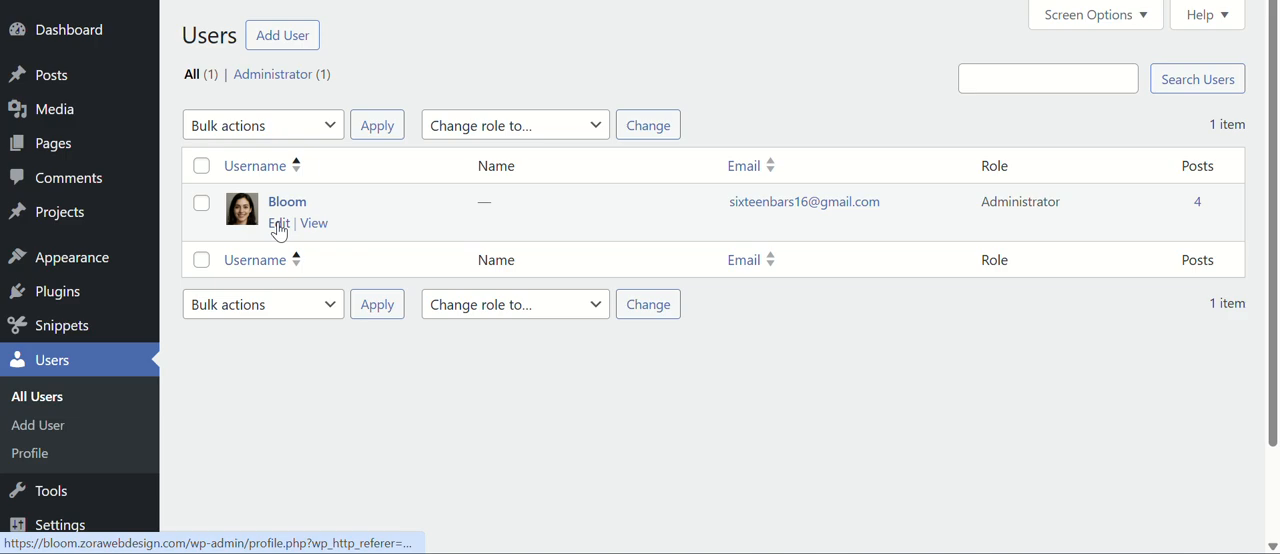
pyautogui.click(279, 224)
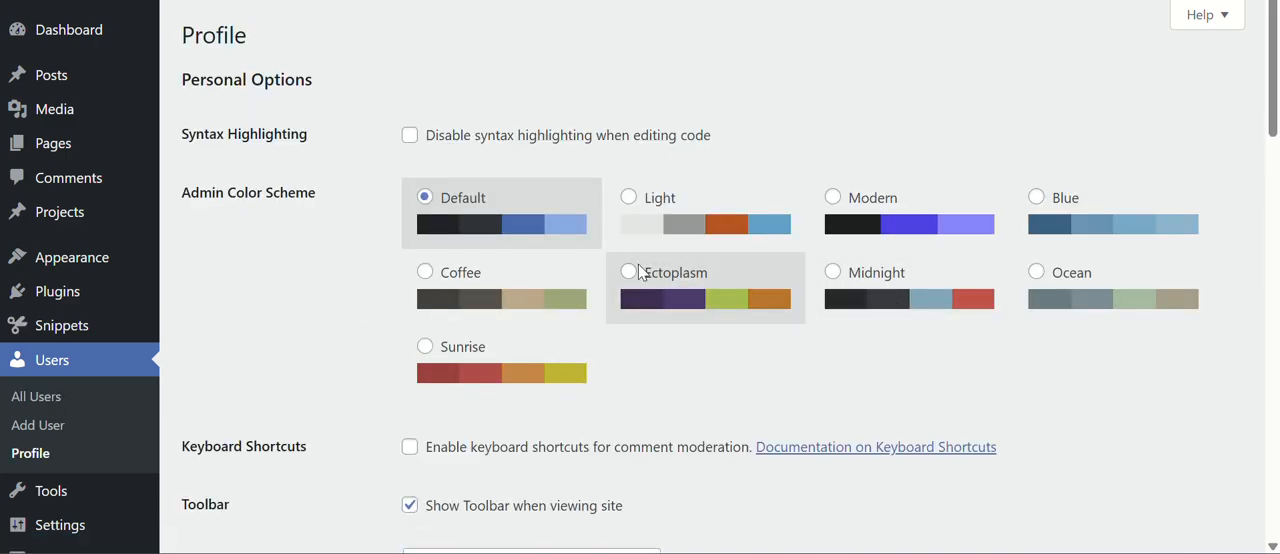
# Find the profile picture section in the user profile and open its Gravatar link in a separate browser tab.
pyautogui.scroll(-15, 262, 256)
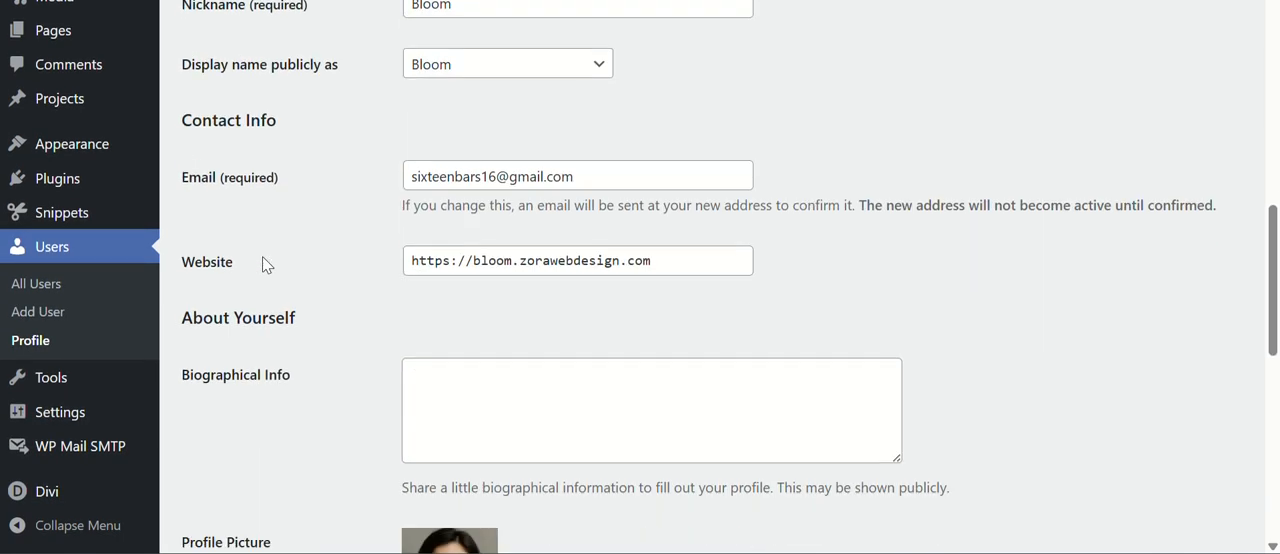
pyautogui.scroll(15, 270, 265)
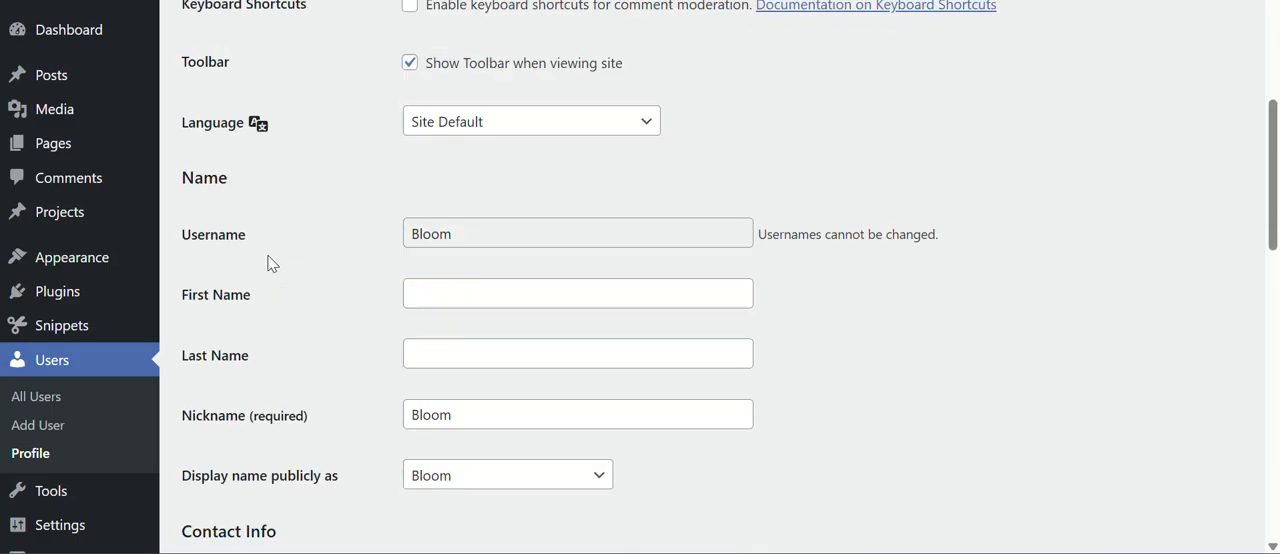
pyautogui.scroll(-15, 281, 259)
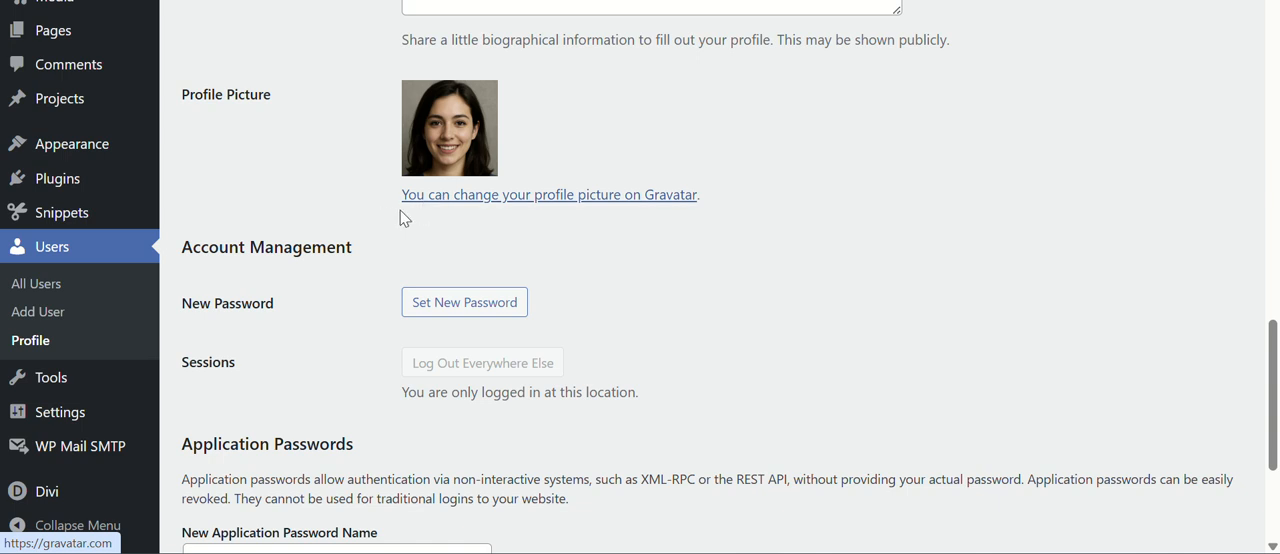
pyautogui.rightClick(478, 206)
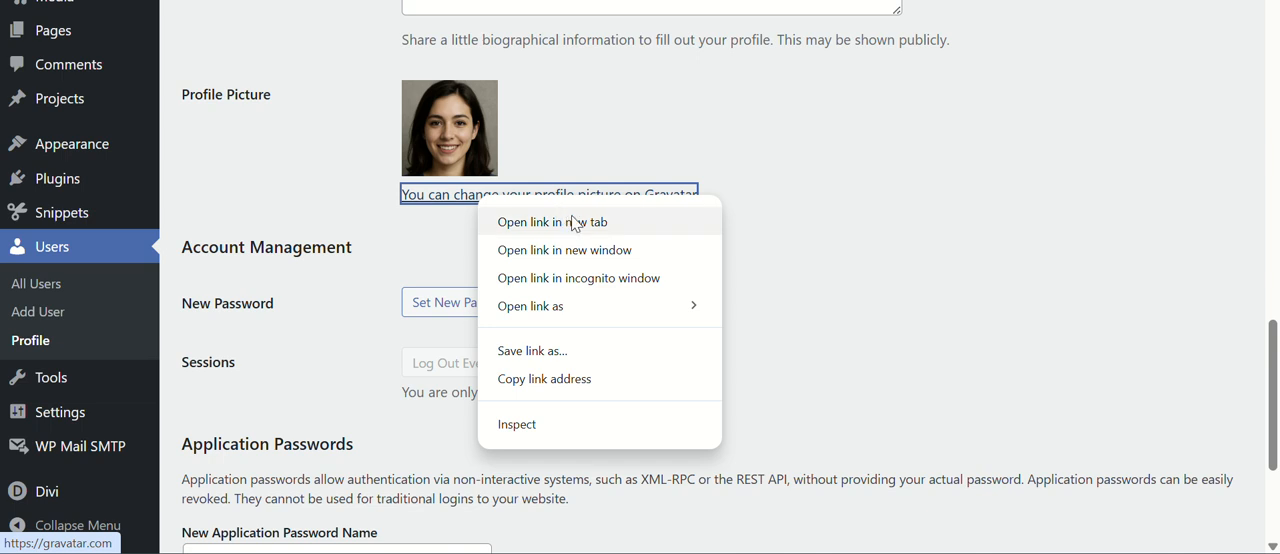
pyautogui.click(580, 224)
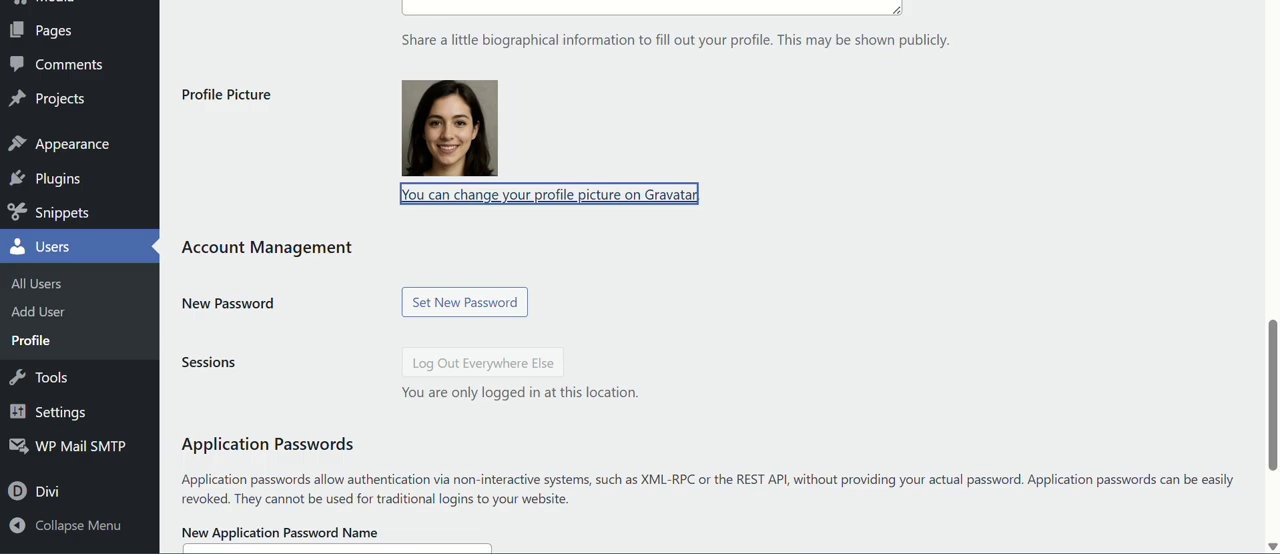
pyautogui.click(236, 0)
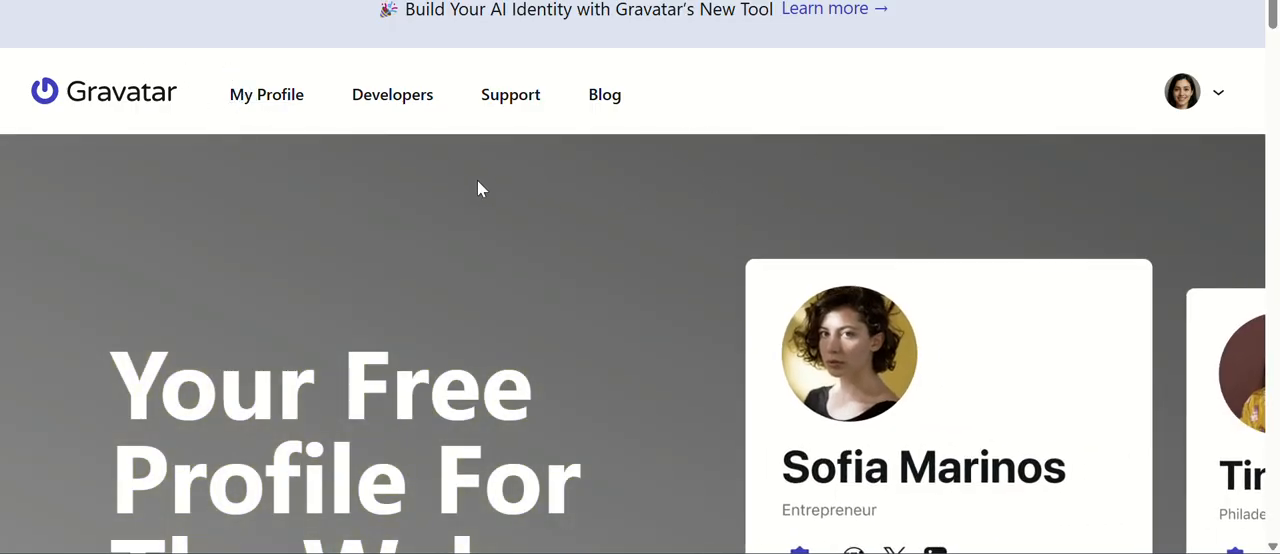
# Look over the Gravatar home page and its introduction to free web profiles.
pyautogui.scroll(-5, 479, 188)
pyautogui.scroll(5, 479, 188)
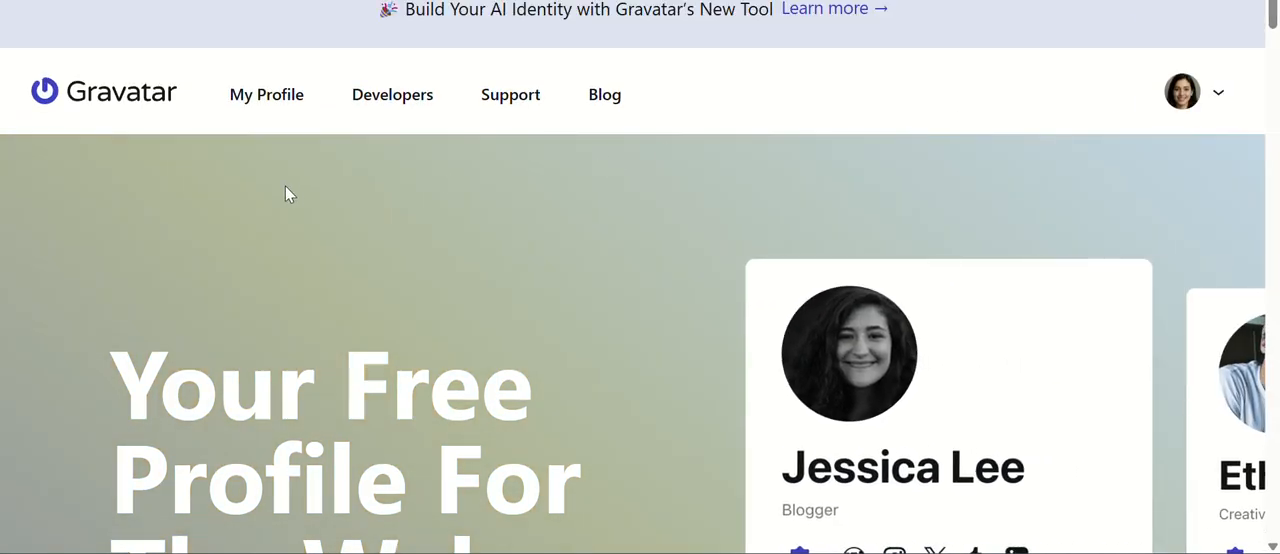
pyautogui.scroll(-6, 530, 249)
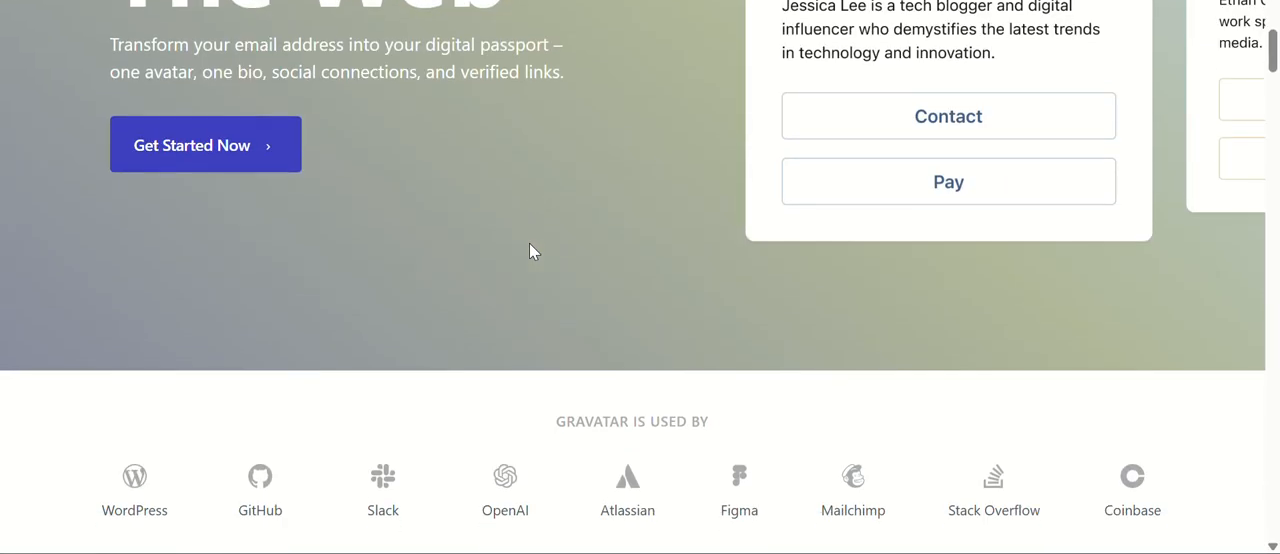
pyautogui.scroll(6, 530, 249)
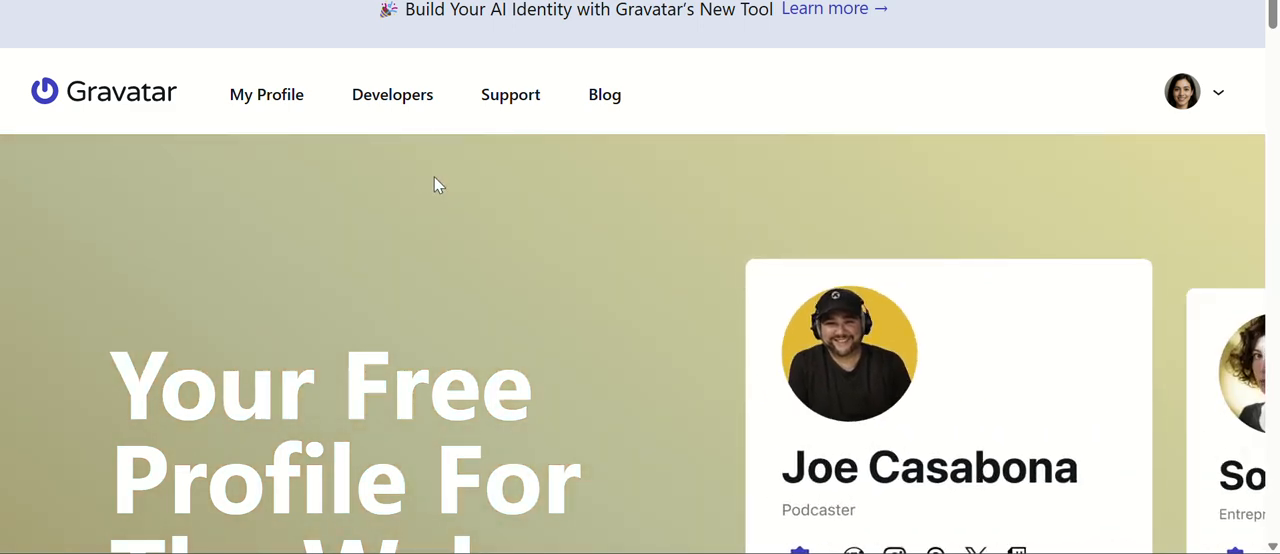
pyautogui.scroll(-3, 531, 174)
pyautogui.scroll(-4, 533, 176)
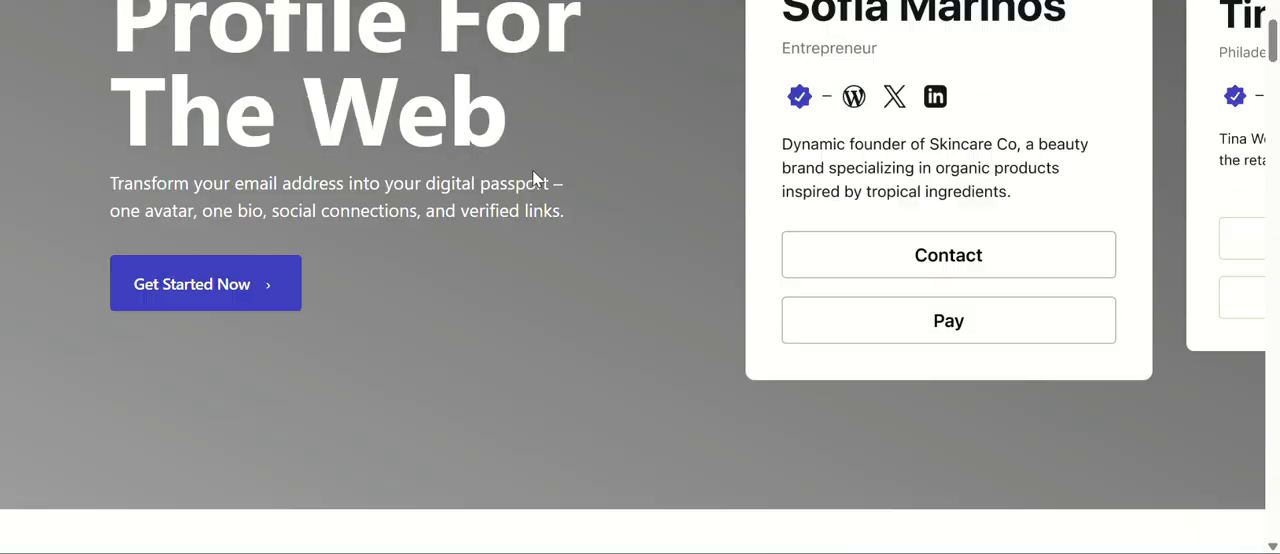
pyautogui.scroll(7, 533, 176)
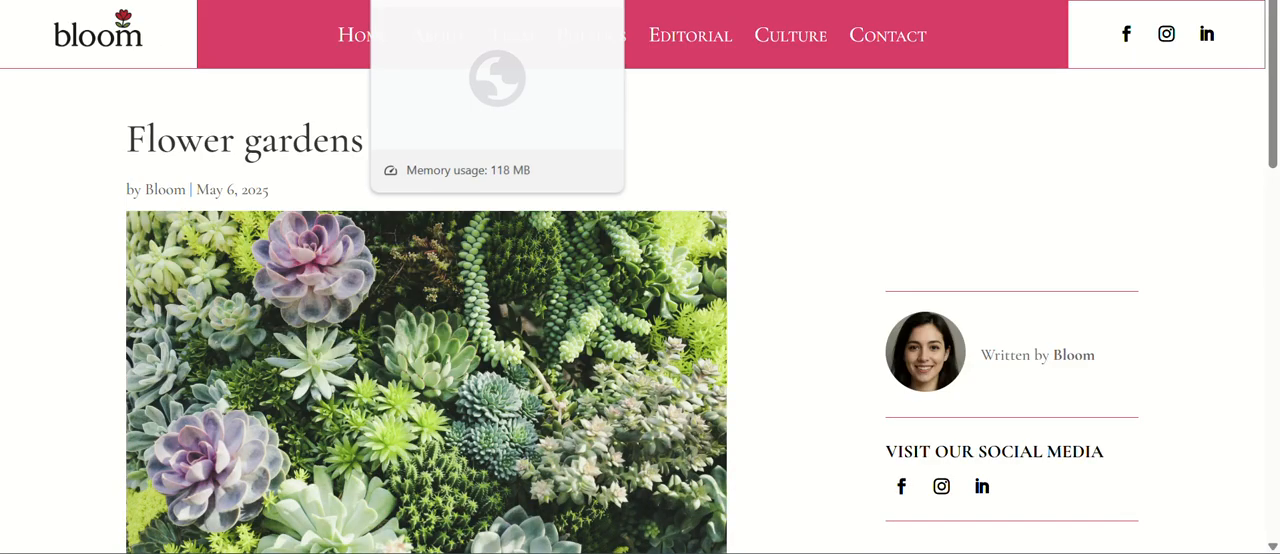
# Return to the WordPress user profile and check its name, contact e-mail and profile picture sections.
pyautogui.click(340, 1)
pyautogui.scroll(2, 55, 190)
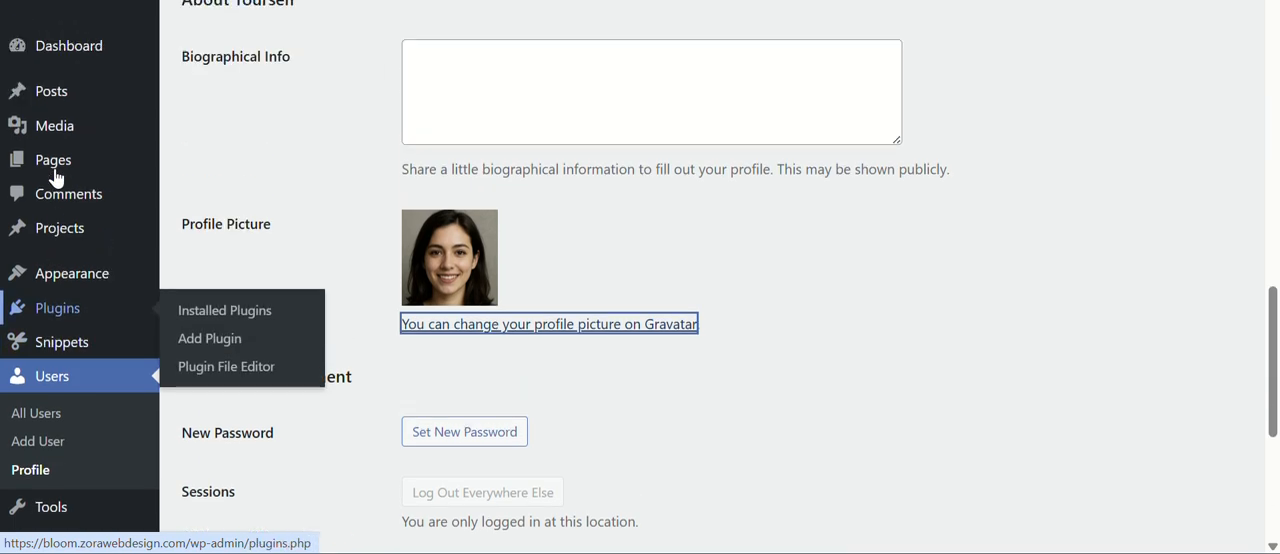
pyautogui.scroll(-2, 54, 177)
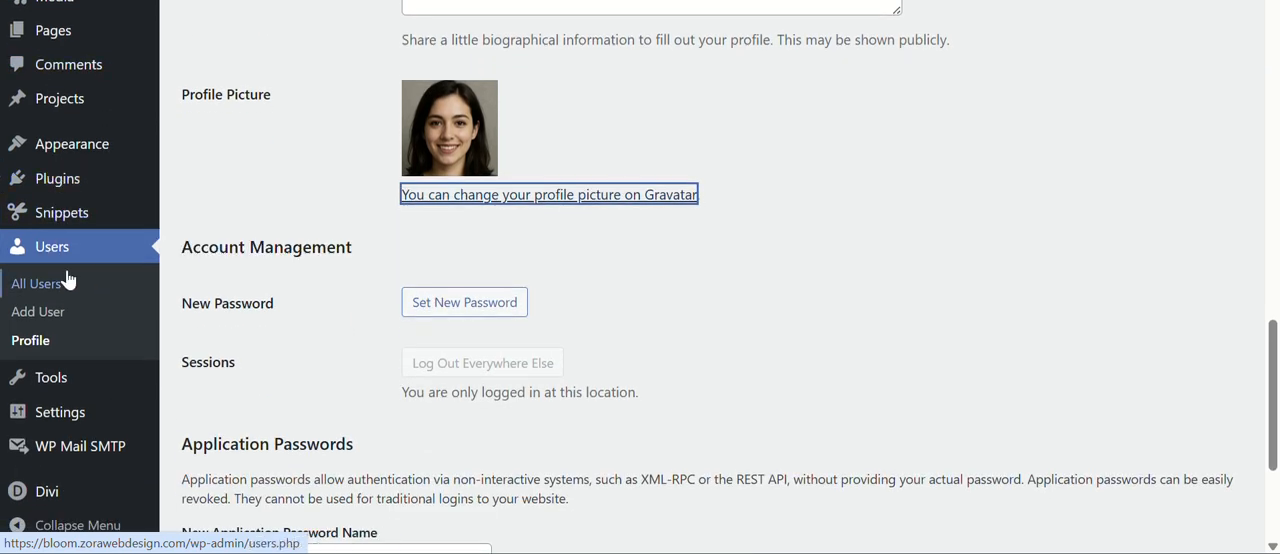
pyautogui.scroll(6, 611, 189)
pyautogui.scroll(-2, 553, 207)
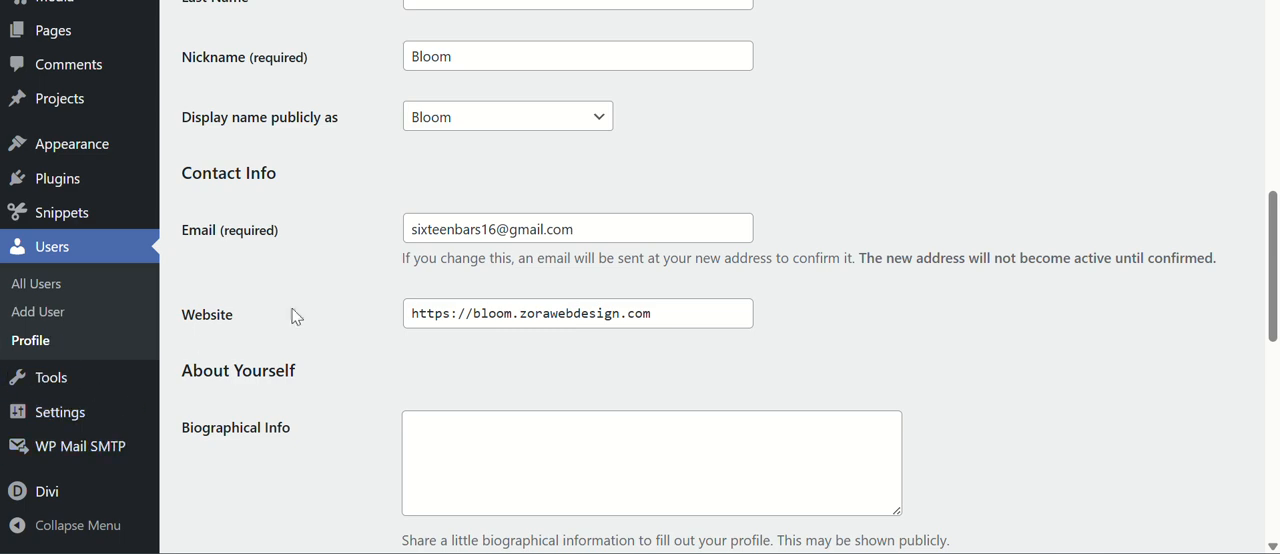
pyautogui.scroll(-8, 280, 320)
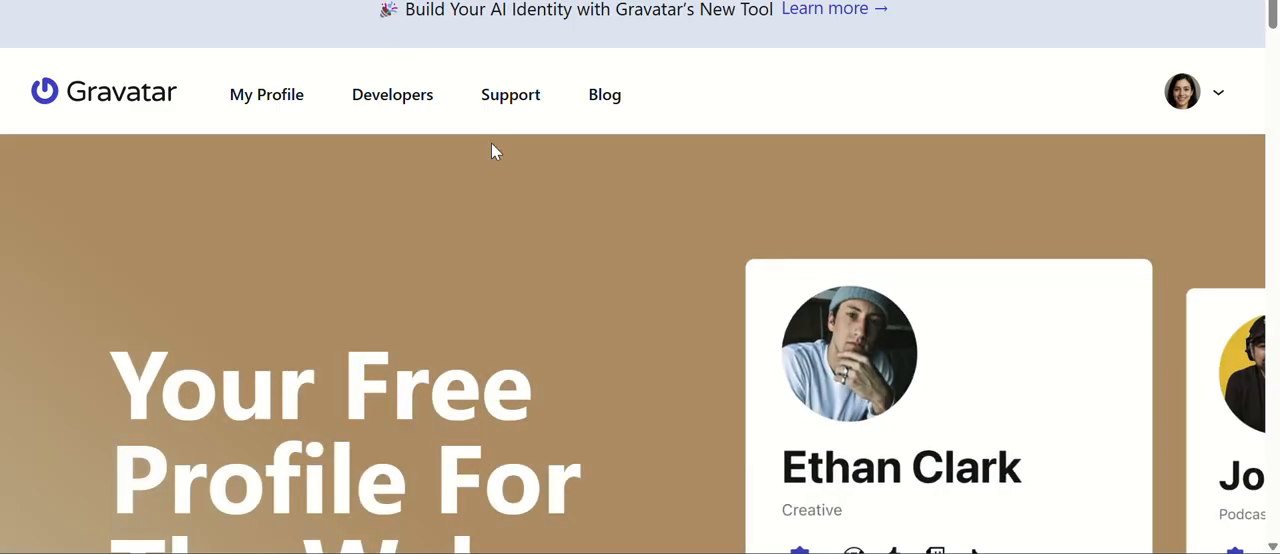
# Open the personal Gravatar profile and examine the images and upload options in its Avatars section.
pyautogui.scroll(-3, 661, 175)
pyautogui.scroll(3, 661, 173)
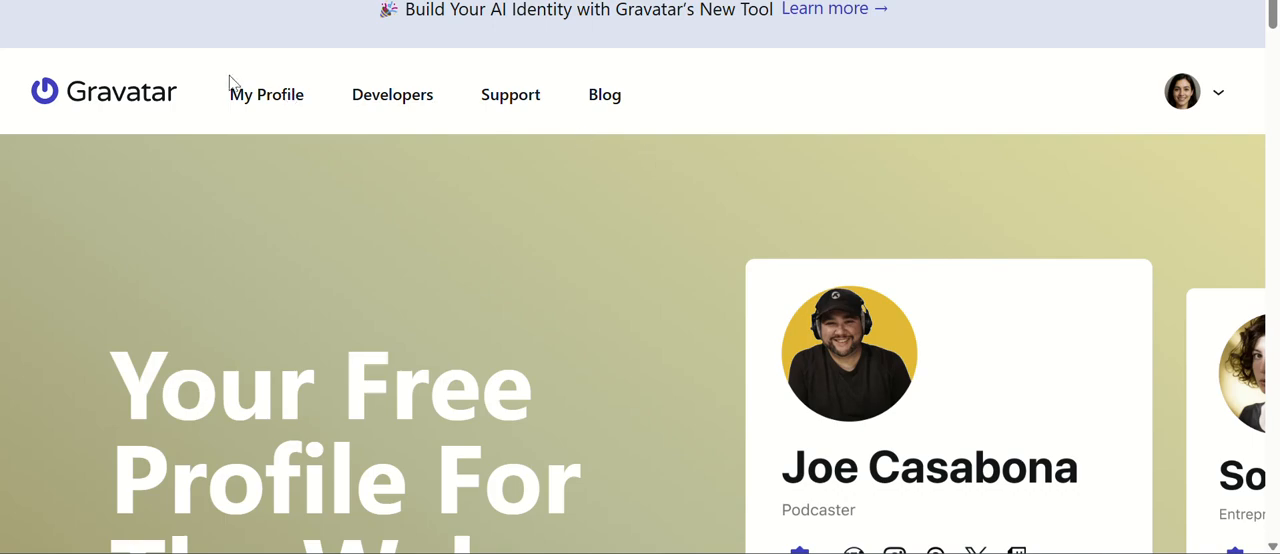
pyautogui.click(258, 96)
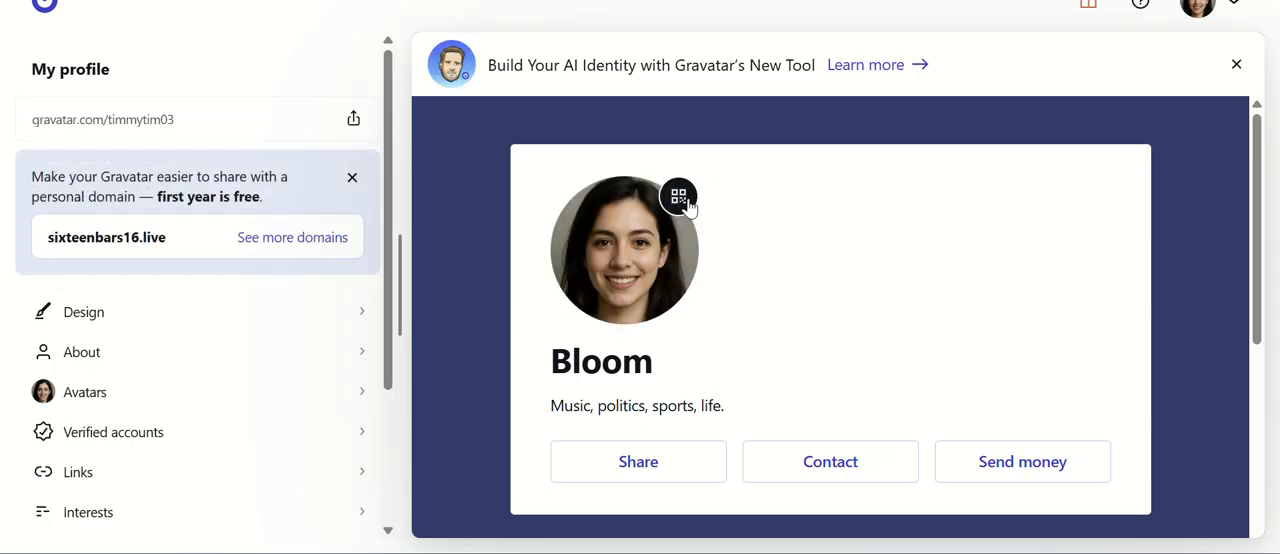
pyautogui.click(152, 397)
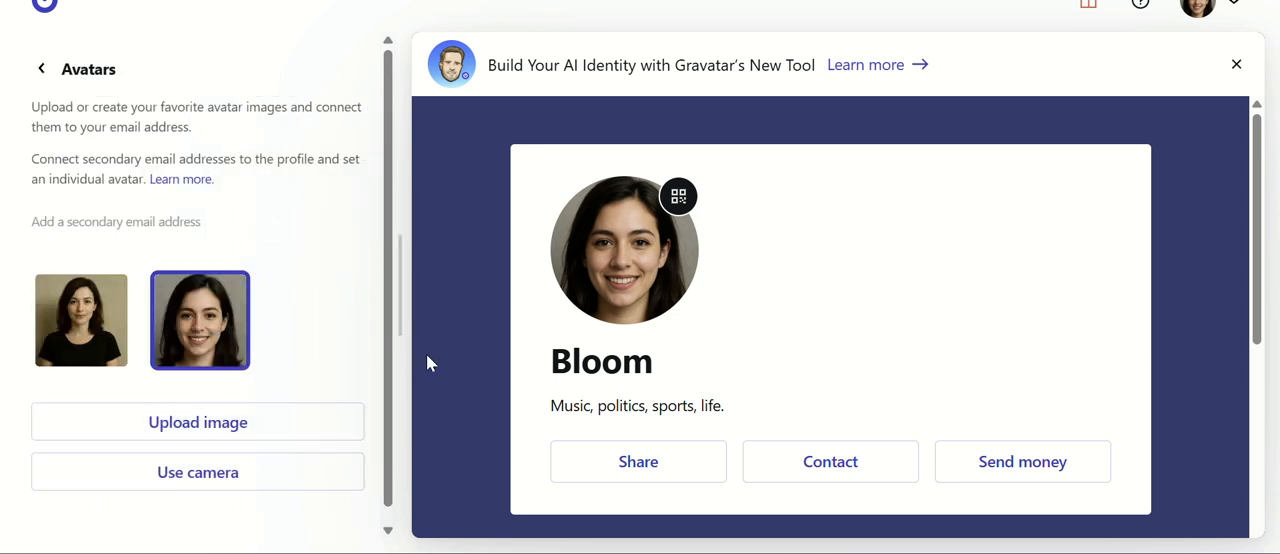
pyautogui.moveTo(80, 312)
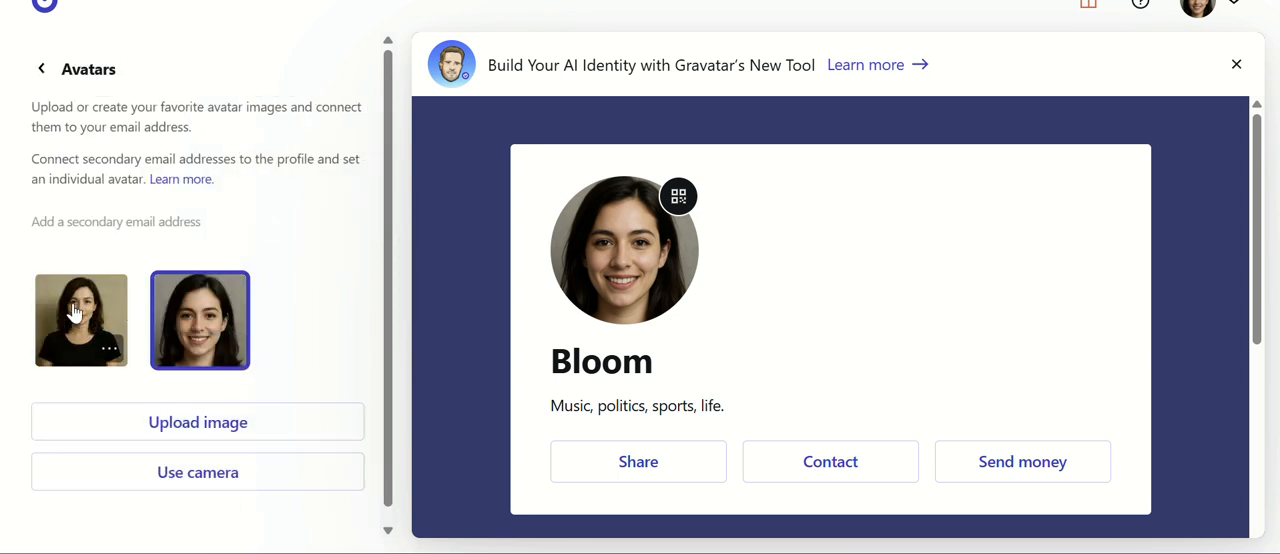
# Leave the avatars and look through the personal fields in the Gravatar profile's About section.
pyautogui.click(42, 74)
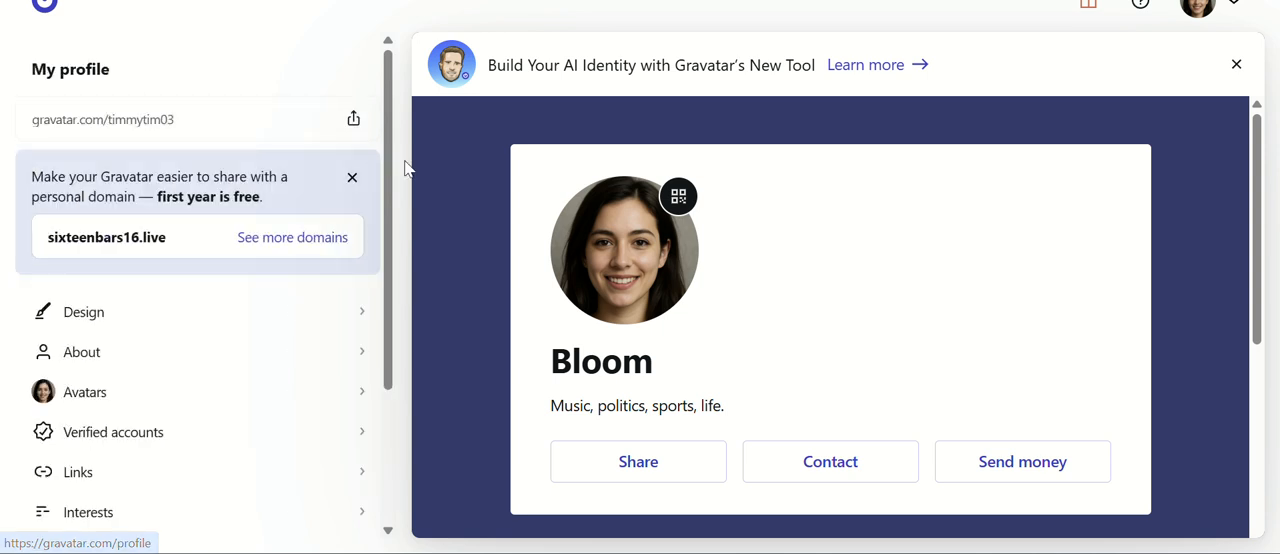
pyautogui.click(137, 359)
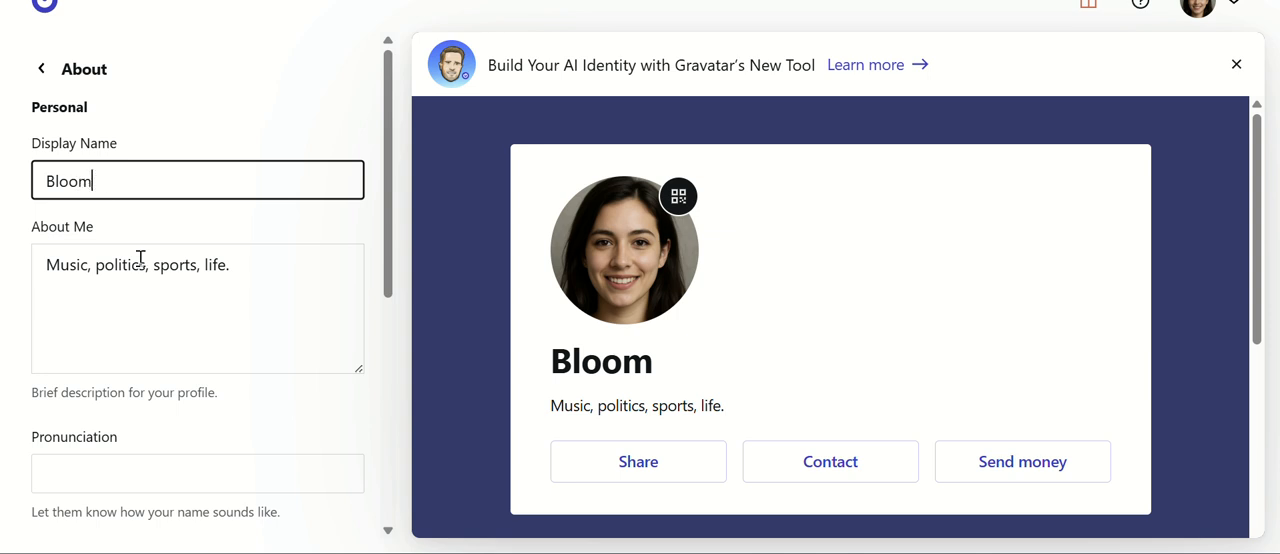
pyautogui.scroll(-2, 172, 297)
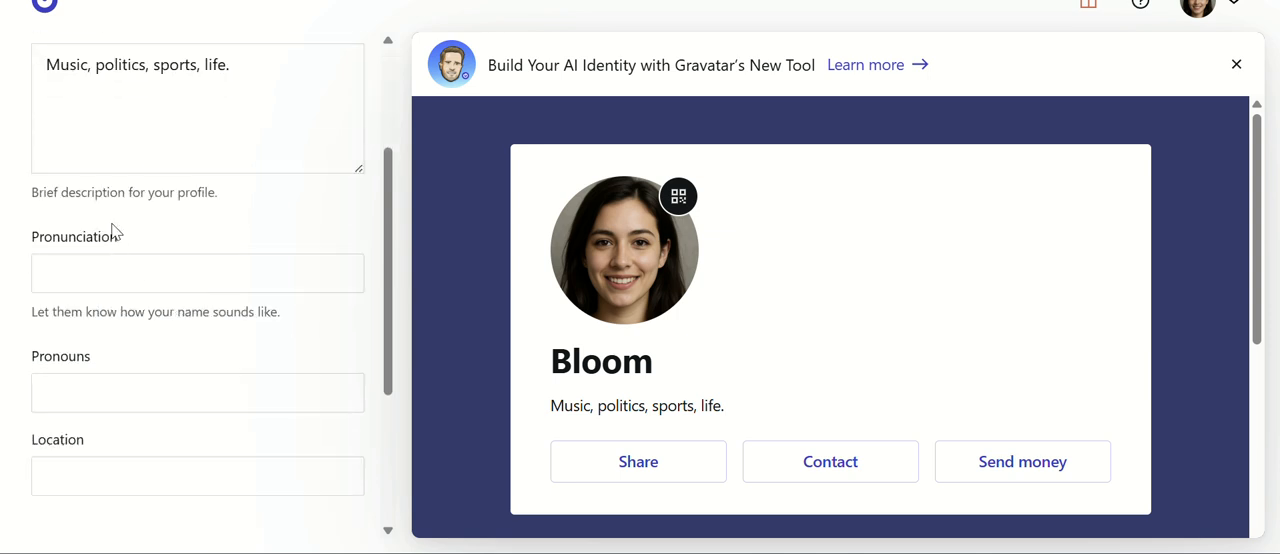
# Review the display name, About Me, pronunciation, pronouns and location fields of the Gravatar profile.
pyautogui.scroll(-2, 126, 335)
pyautogui.scroll(3, 125, 335)
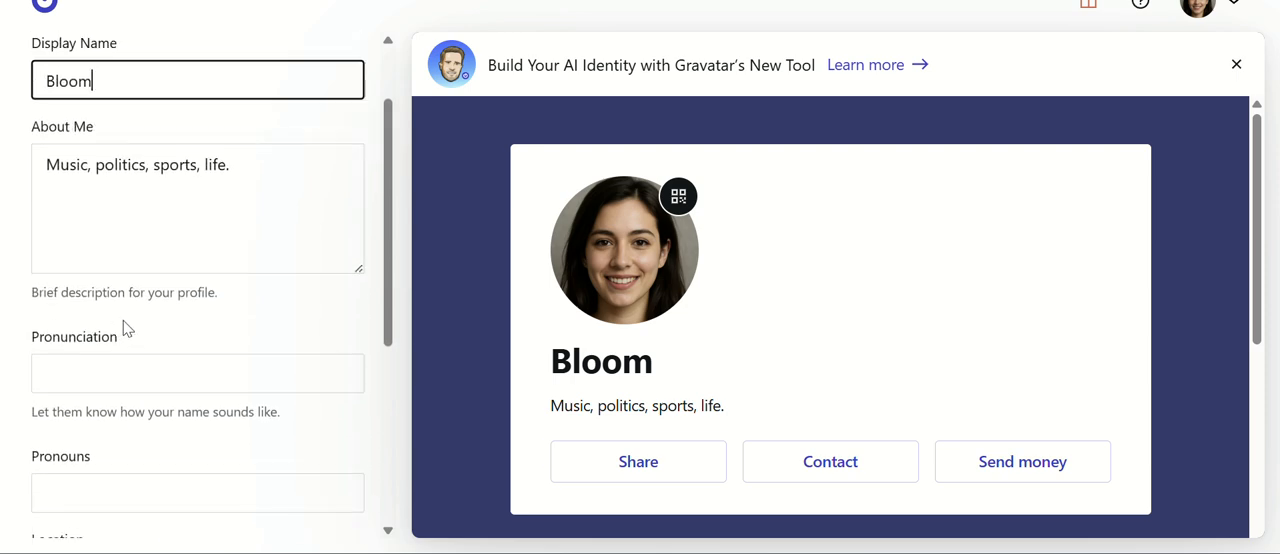
pyautogui.scroll(-2, 211, 294)
pyautogui.scroll(3, 214, 292)
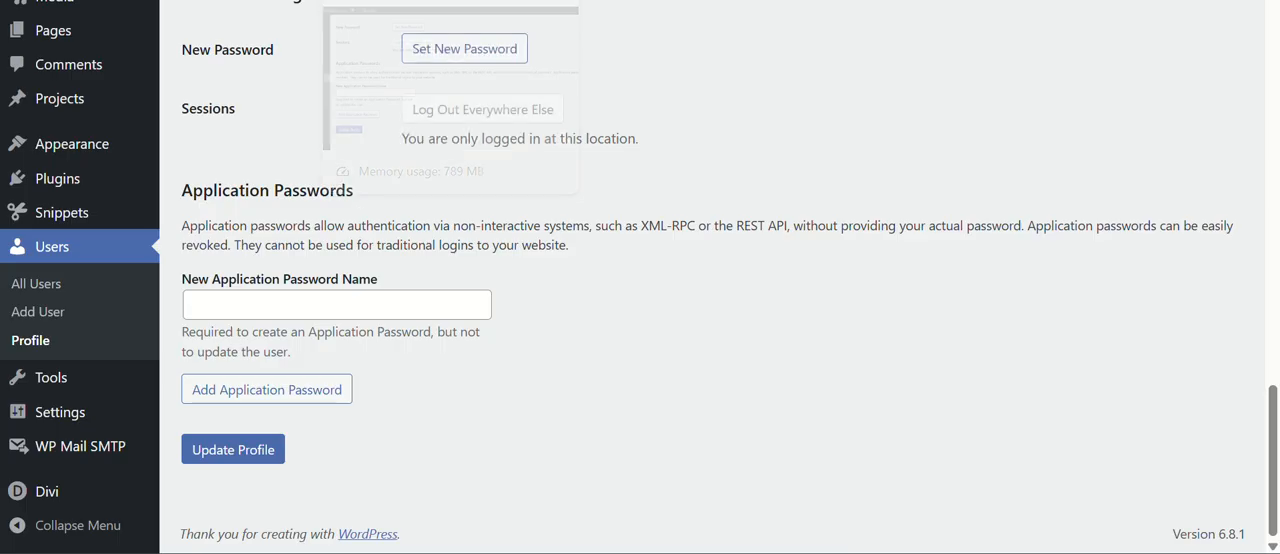
pyautogui.scroll(4, 366, 208)
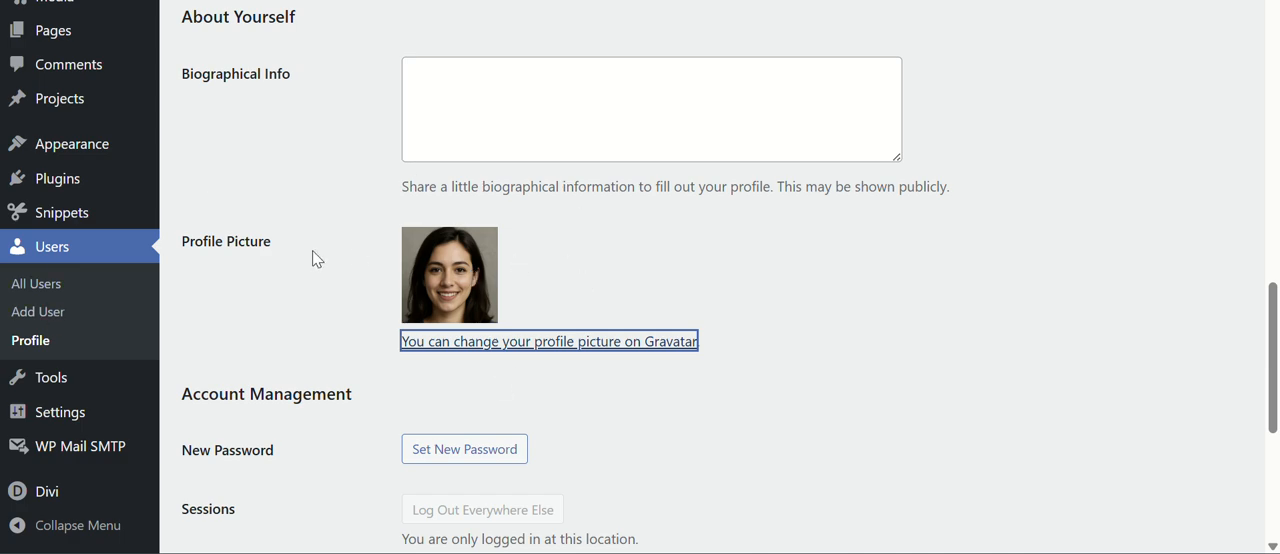
# Update the WordPress user profile and check its Profile Picture section.
pyautogui.scroll(-4, 314, 260)
pyautogui.click(213, 450)
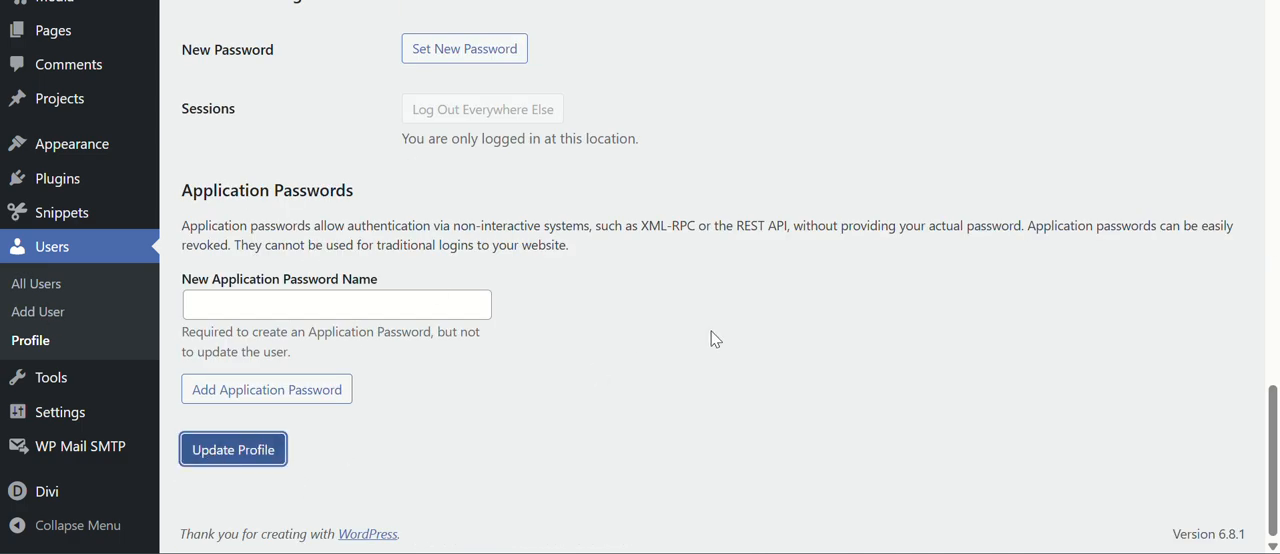
pyautogui.scroll(-5, 400, 240)
pyautogui.scroll(-11, 375, 248)
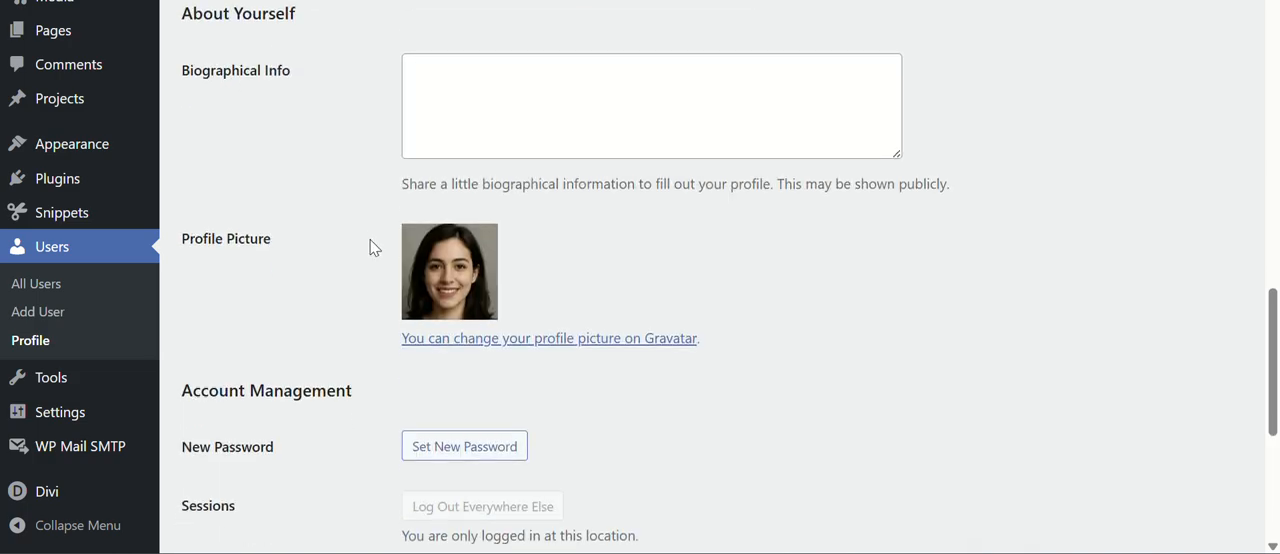
pyautogui.scroll(4, 369, 243)
pyautogui.scroll(-2, 368, 246)
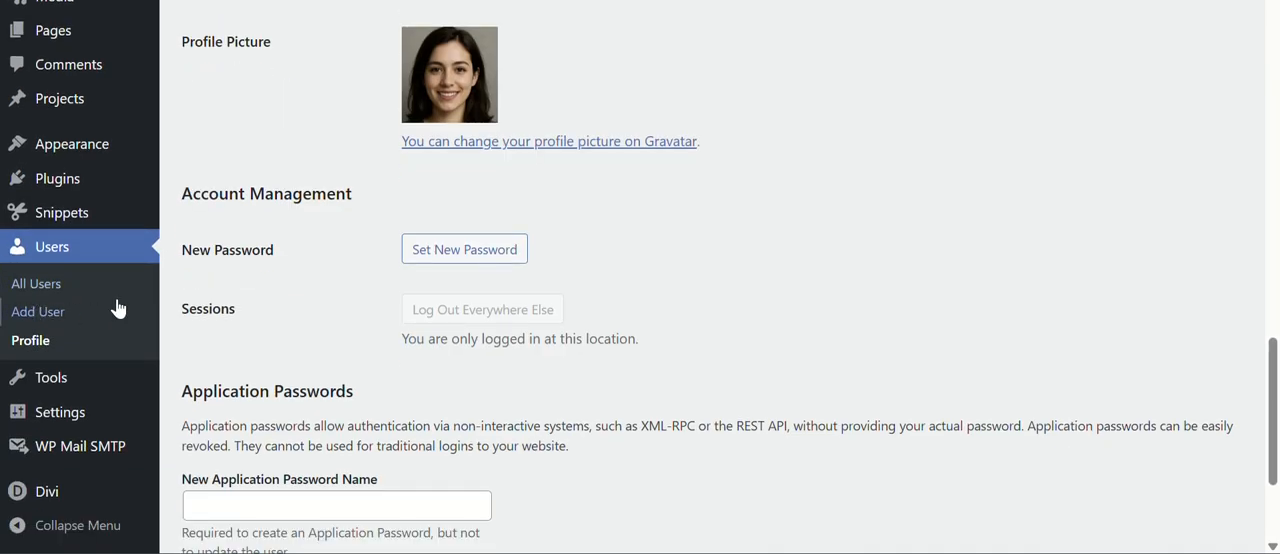
# View the author box on the published Flower gardens post and return to the WordPress user profile.
pyautogui.scroll(3, 78, 366)
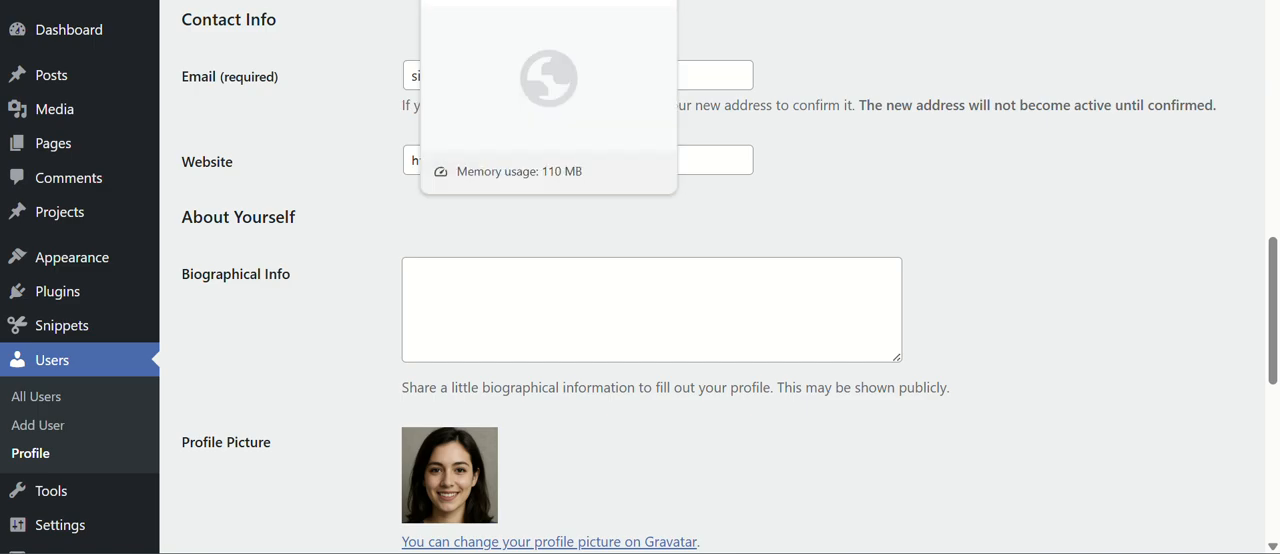
pyautogui.click(500, 0)
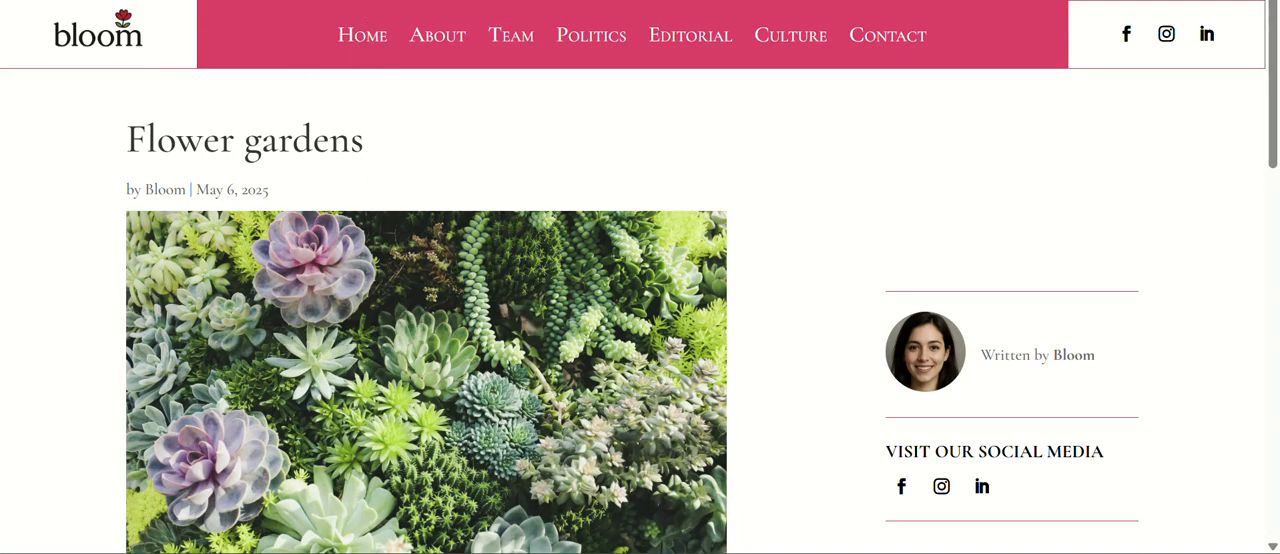
pyautogui.click(440, 0)
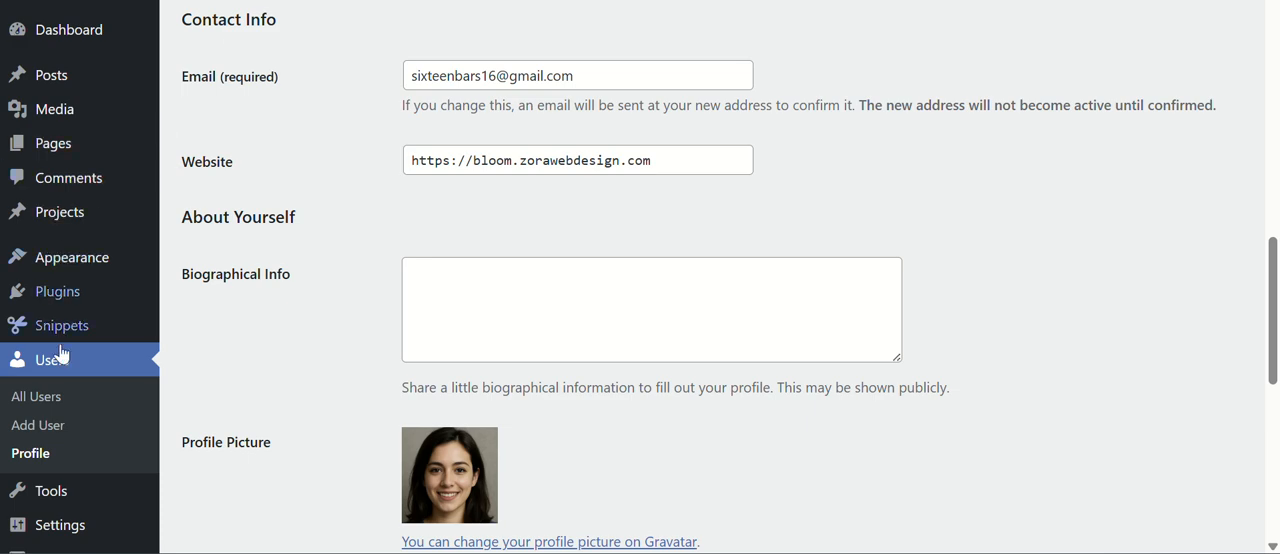
# Open the Divi Theme Builder and find the template for the specific post Flower gardens.
pyautogui.scroll(-4, 87, 376)
pyautogui.scroll(-2, 87, 376)
pyautogui.moveTo(94, 491)
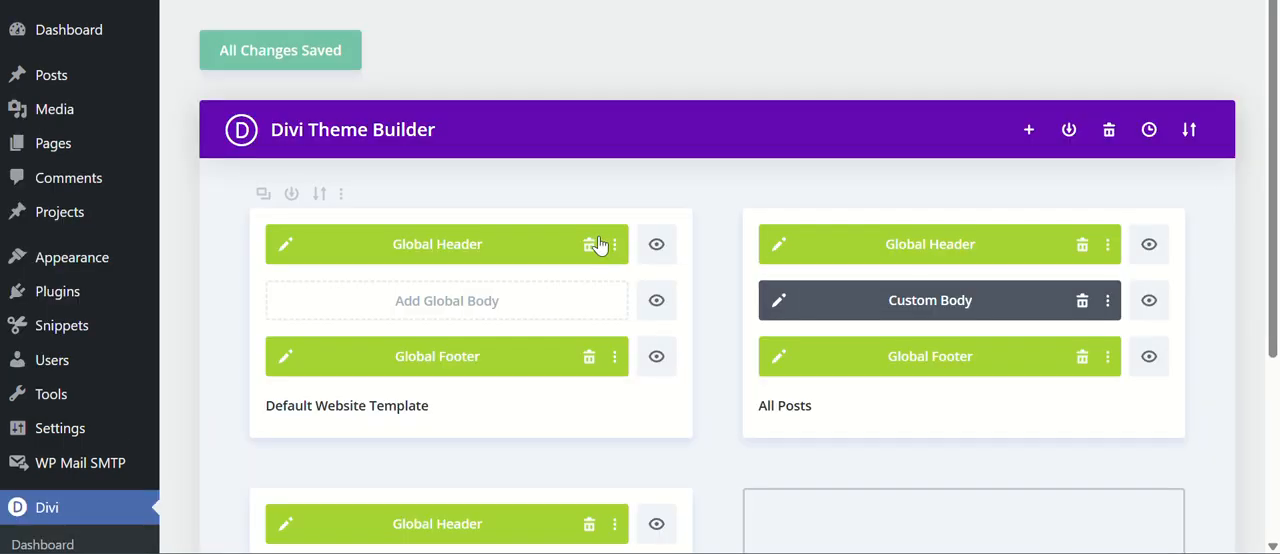
pyautogui.scroll(-3, 669, 208)
pyautogui.scroll(2, 669, 208)
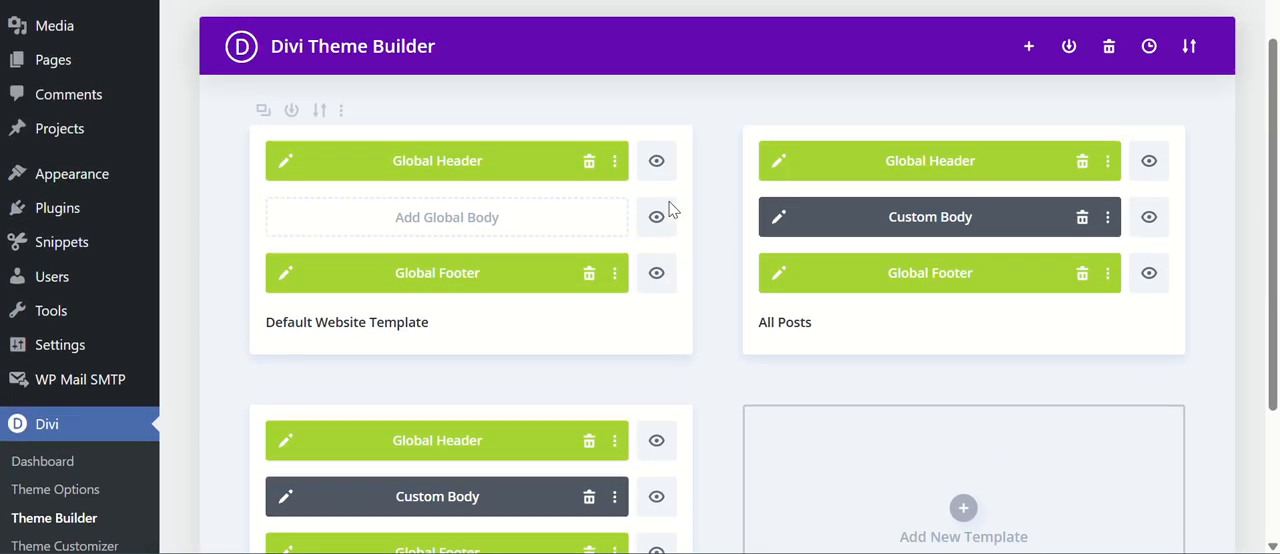
pyautogui.scroll(-2, 669, 208)
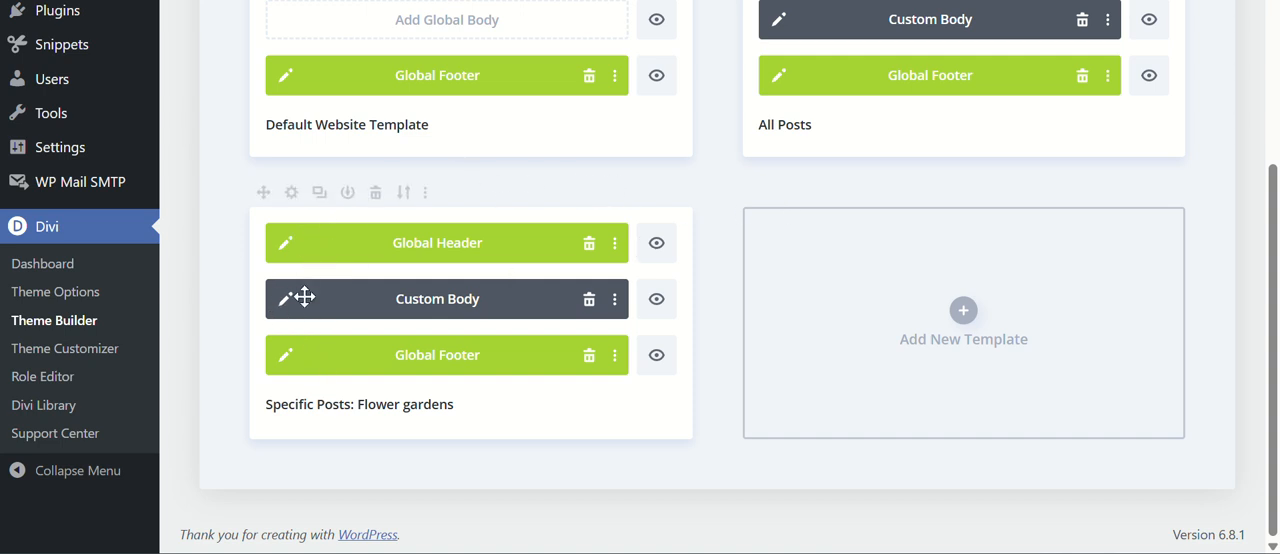
# Inspect the Use On settings of the Flower gardens template, compare them with the live post and leave the settings unsaved.
pyautogui.click(291, 192)
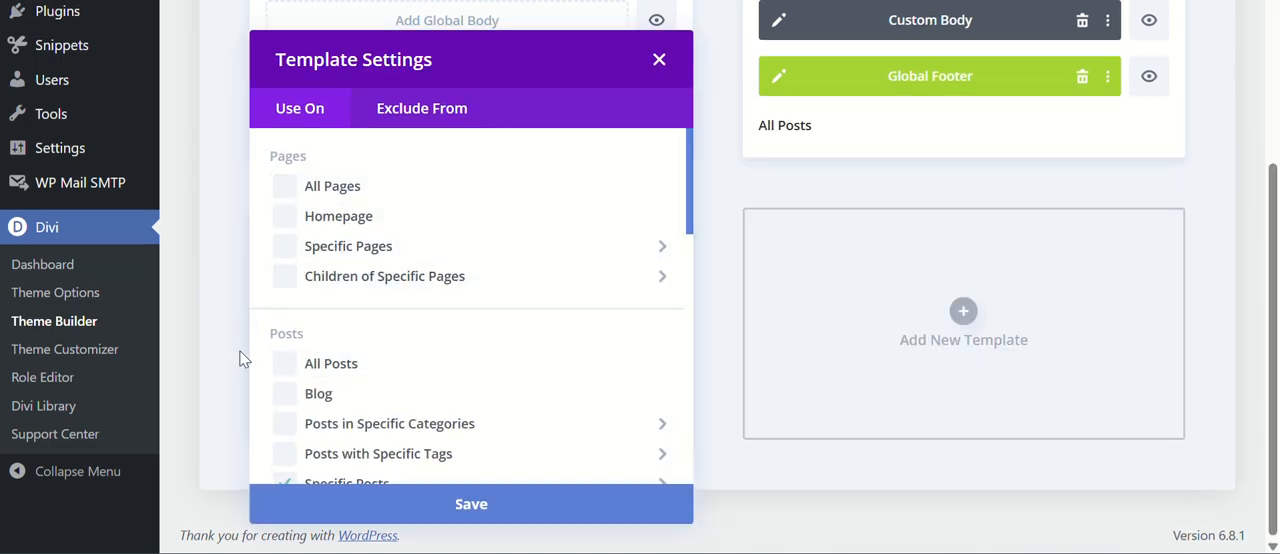
pyautogui.scroll(-2, 407, 355)
pyautogui.click(408, 353)
pyautogui.click(308, 385)
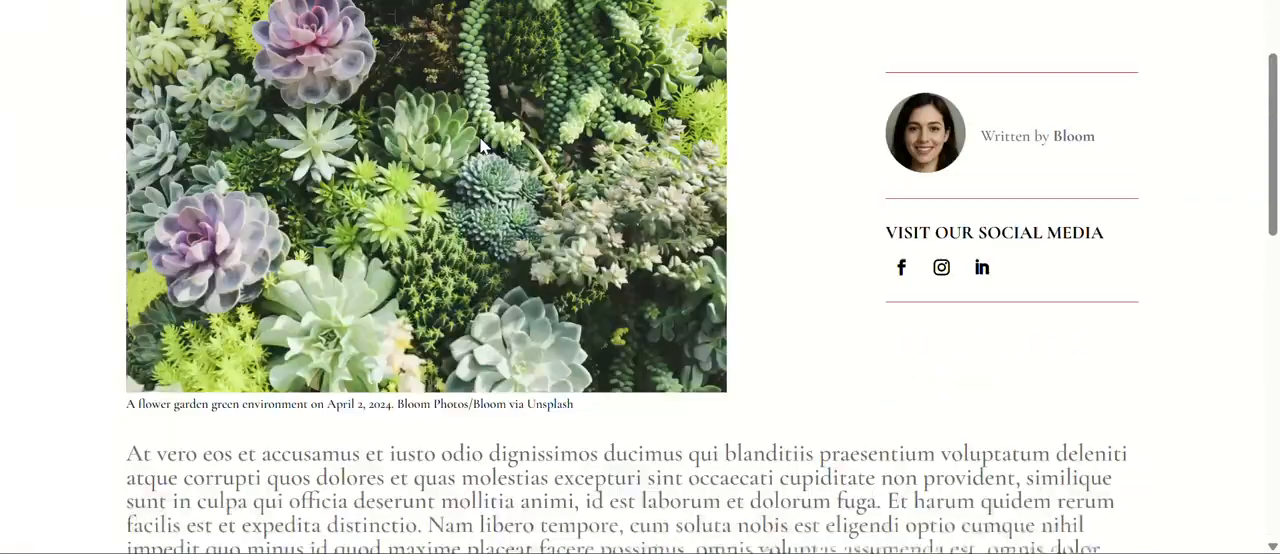
pyautogui.scroll(-8, 480, 140)
pyautogui.scroll(10, 482, 142)
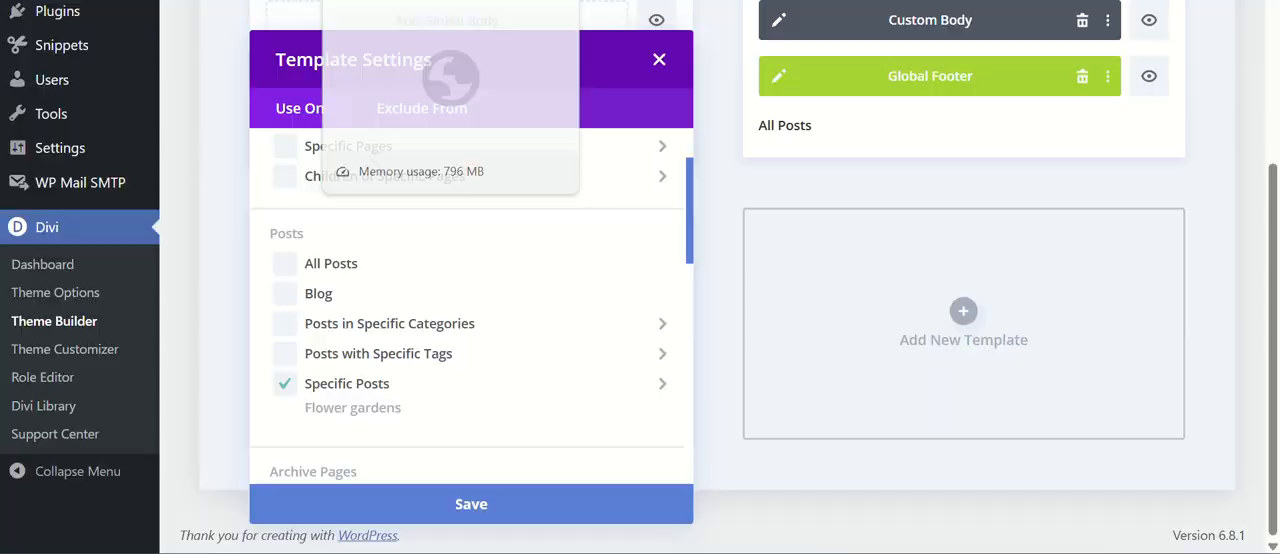
pyautogui.click(230, 352)
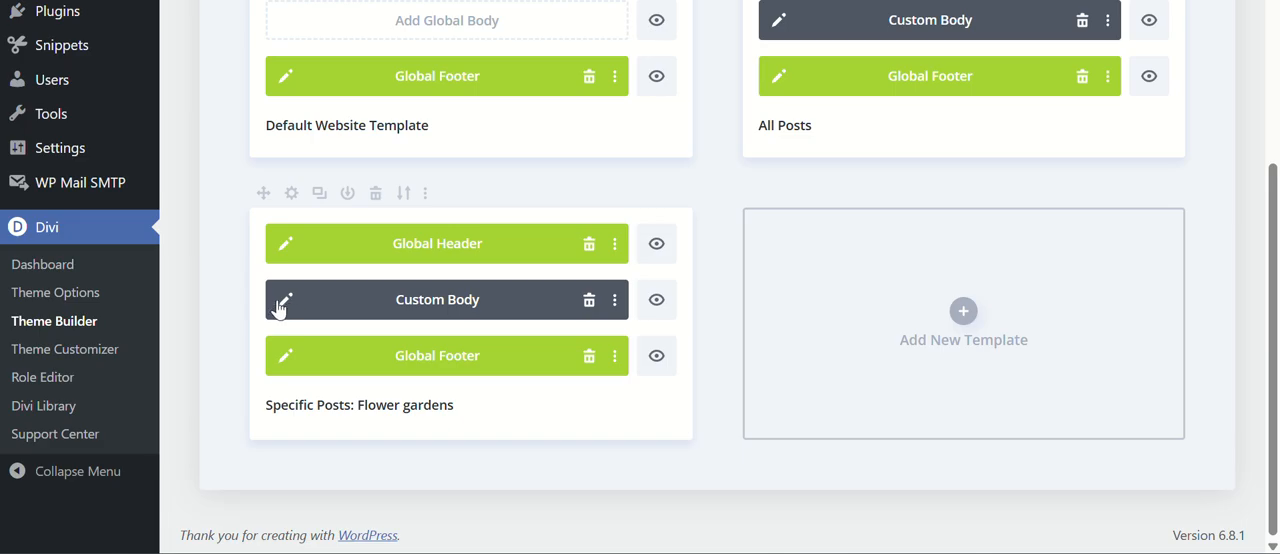
# Open the custom body of the Flower gardens template for editing and look over its layout from the post content to the related posts.
pyautogui.click(285, 303)
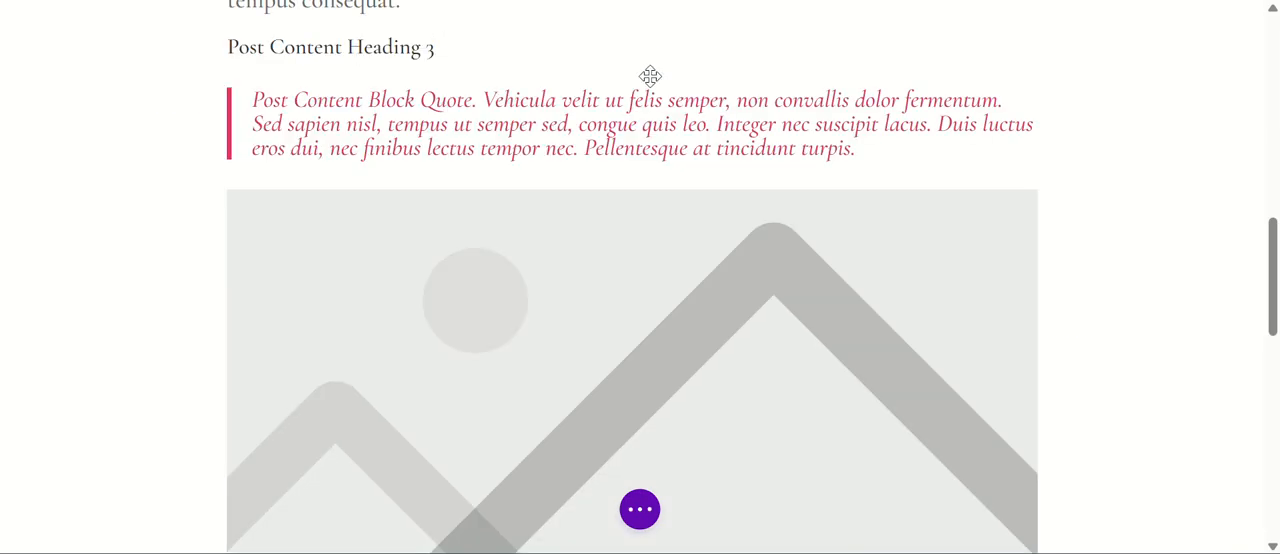
pyautogui.scroll(5, 366, 158)
pyautogui.scroll(-3, 371, 162)
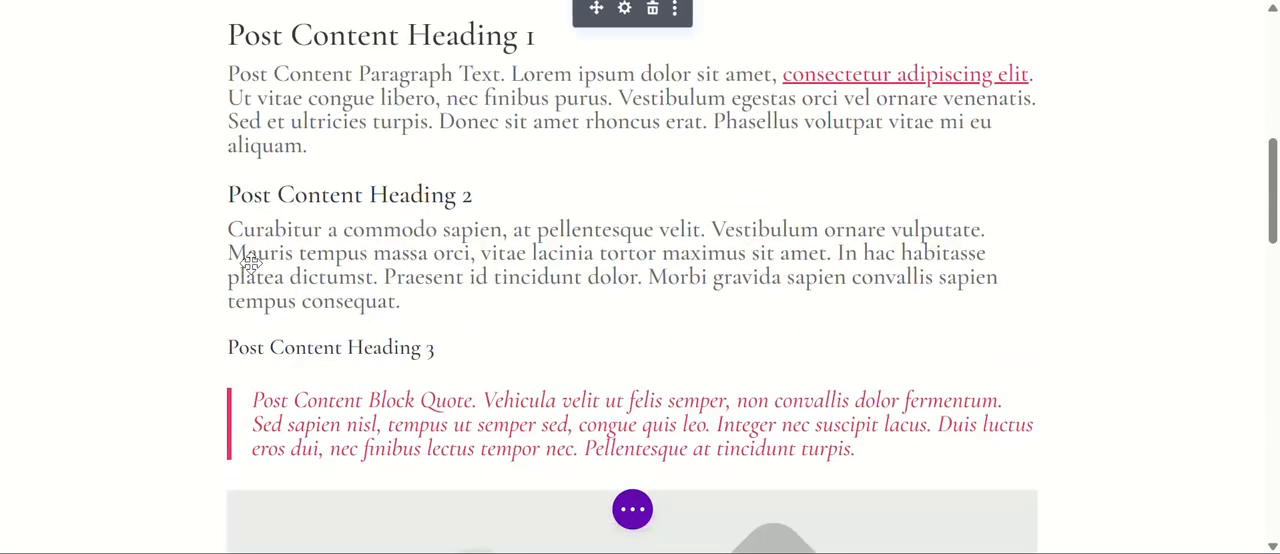
pyautogui.scroll(-15, 527, 283)
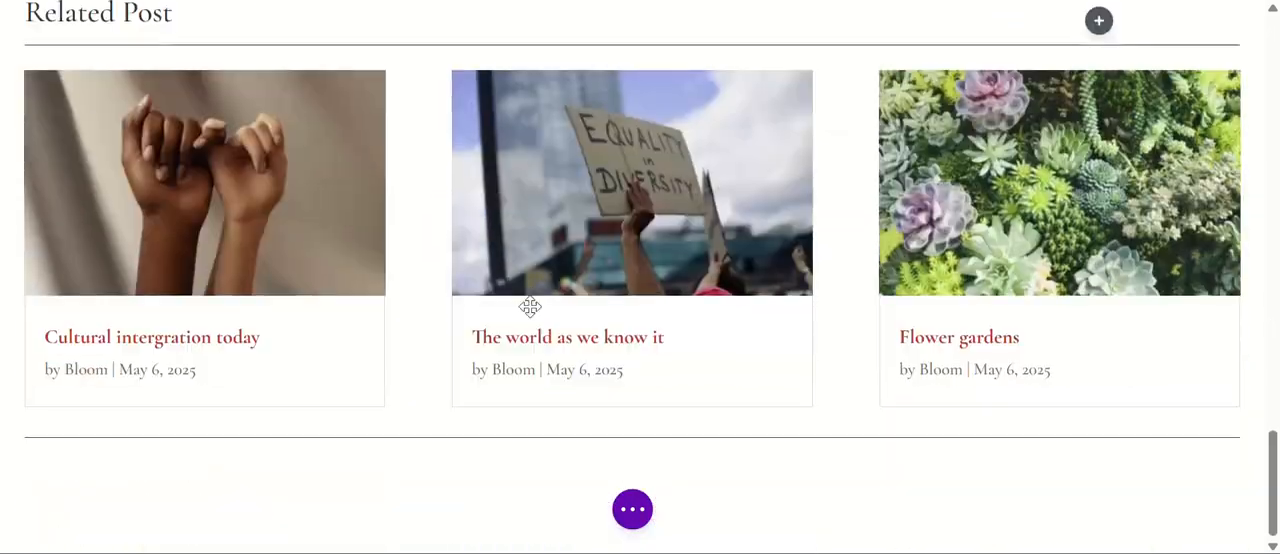
pyautogui.scroll(20, 504, 249)
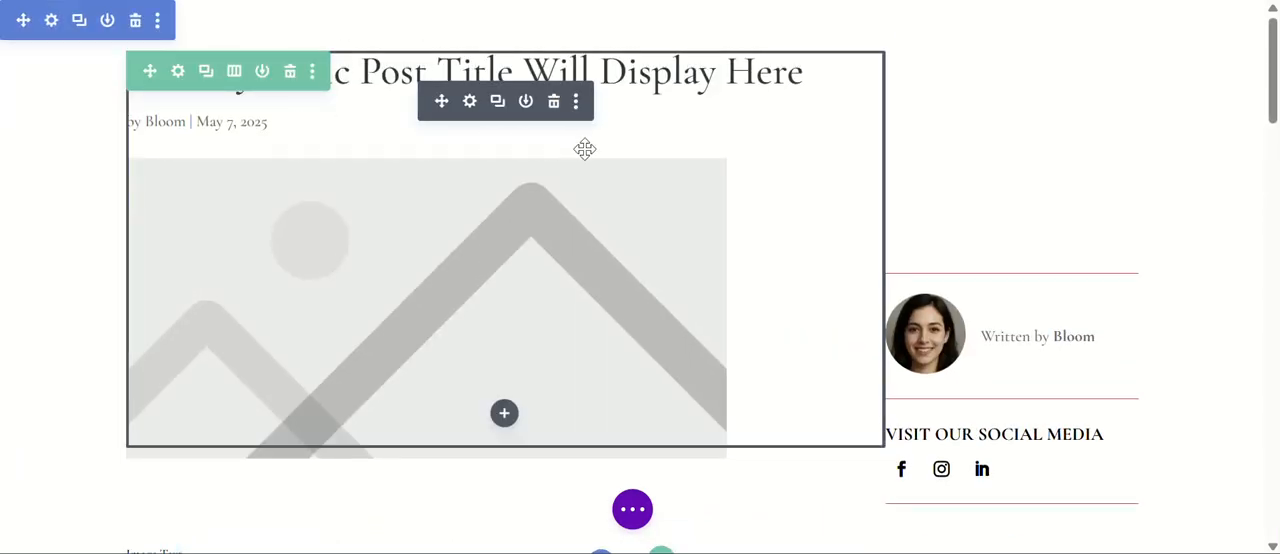
# Delete the row with the post title, featured image and author box from the first section, and save the layout.
pyautogui.click(290, 77)
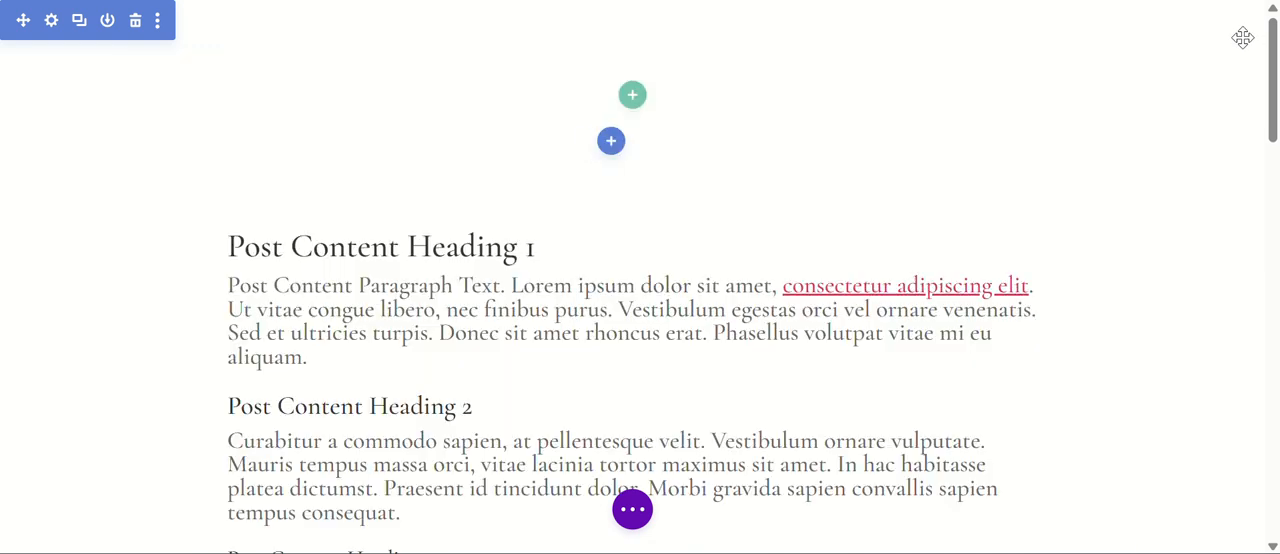
pyautogui.click(634, 98)
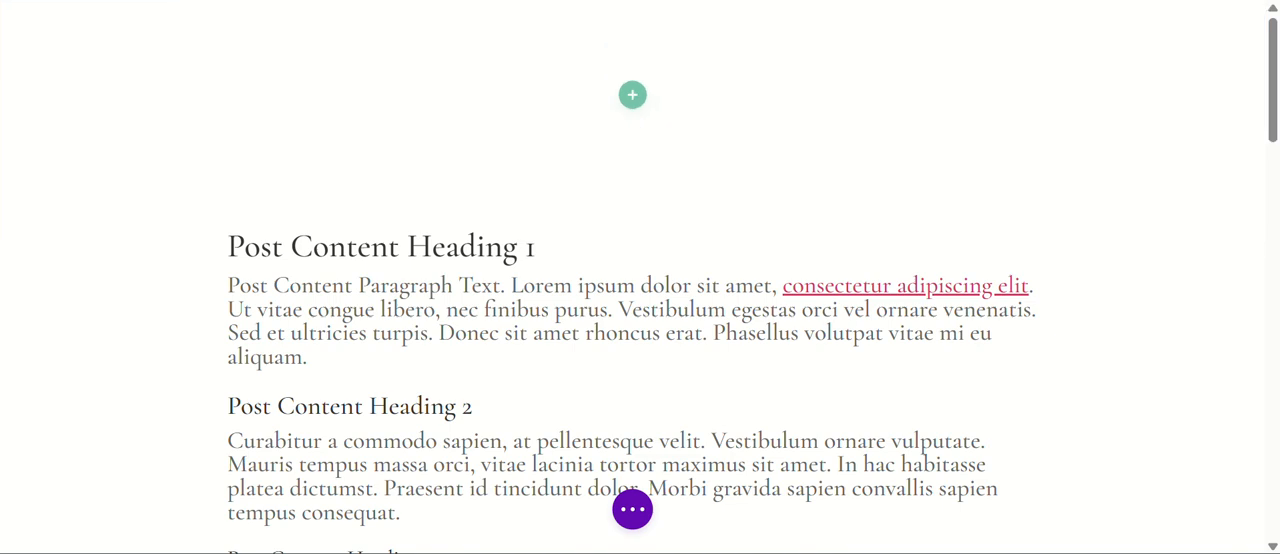
pyautogui.click(634, 511)
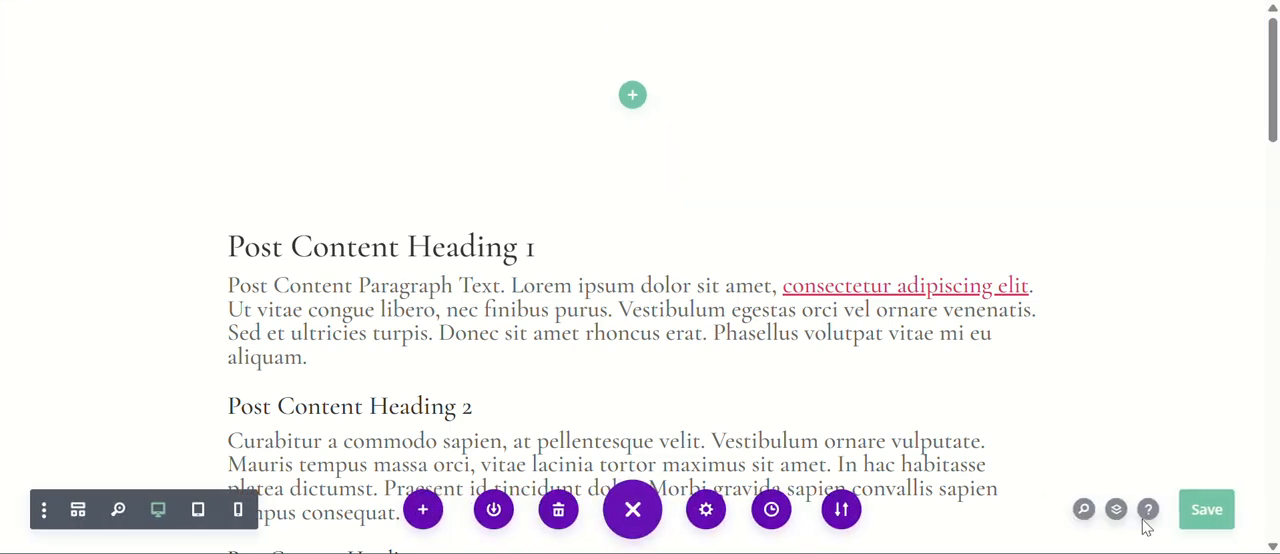
pyautogui.click(1205, 512)
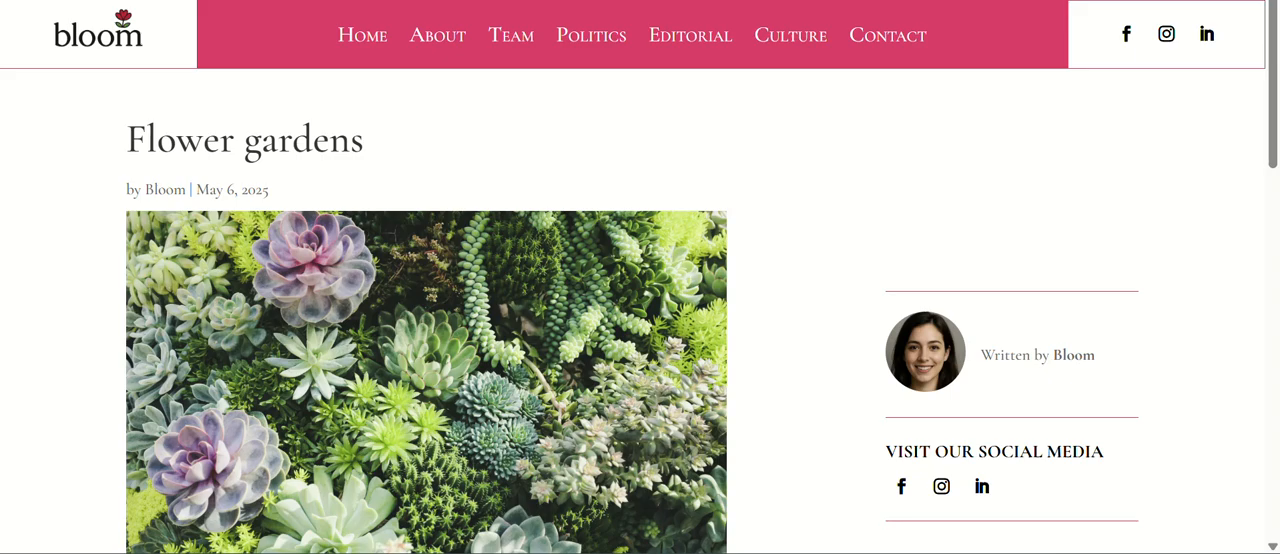
# Check the live Flower gardens post down to its related posts with the title and author row removed.
pyautogui.scroll(-5, 808, 167)
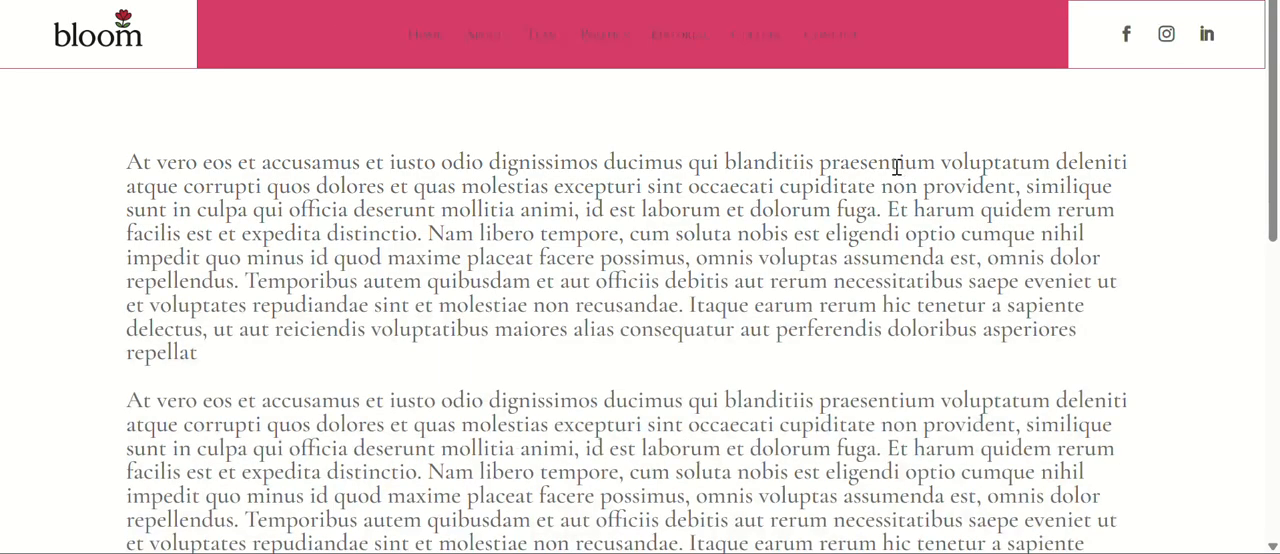
pyautogui.scroll(-5, 450, 220)
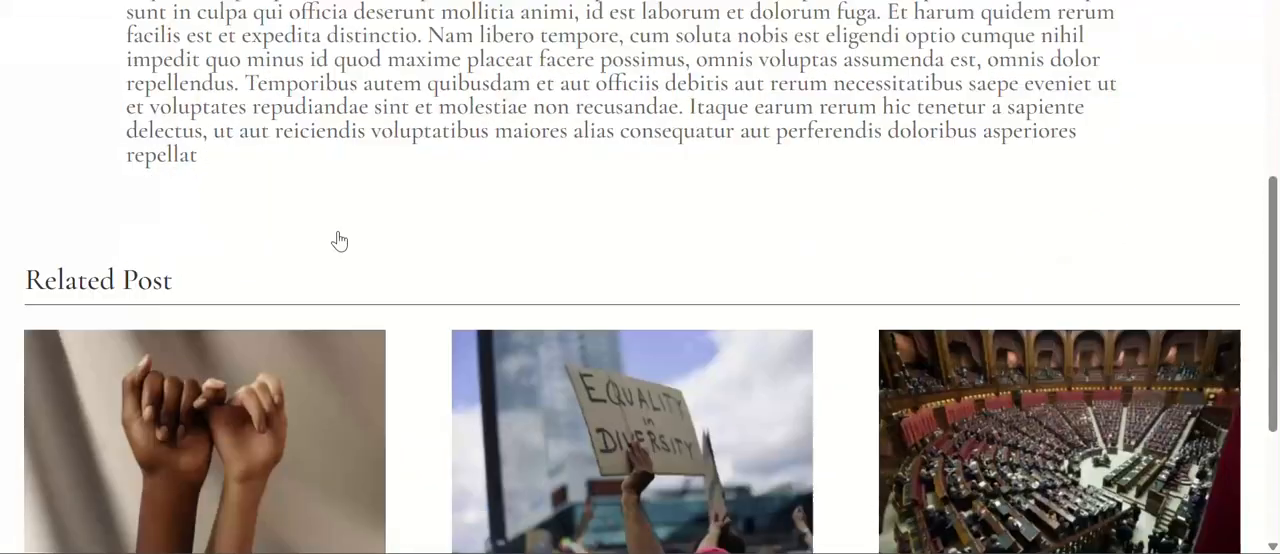
pyautogui.scroll(5, 337, 243)
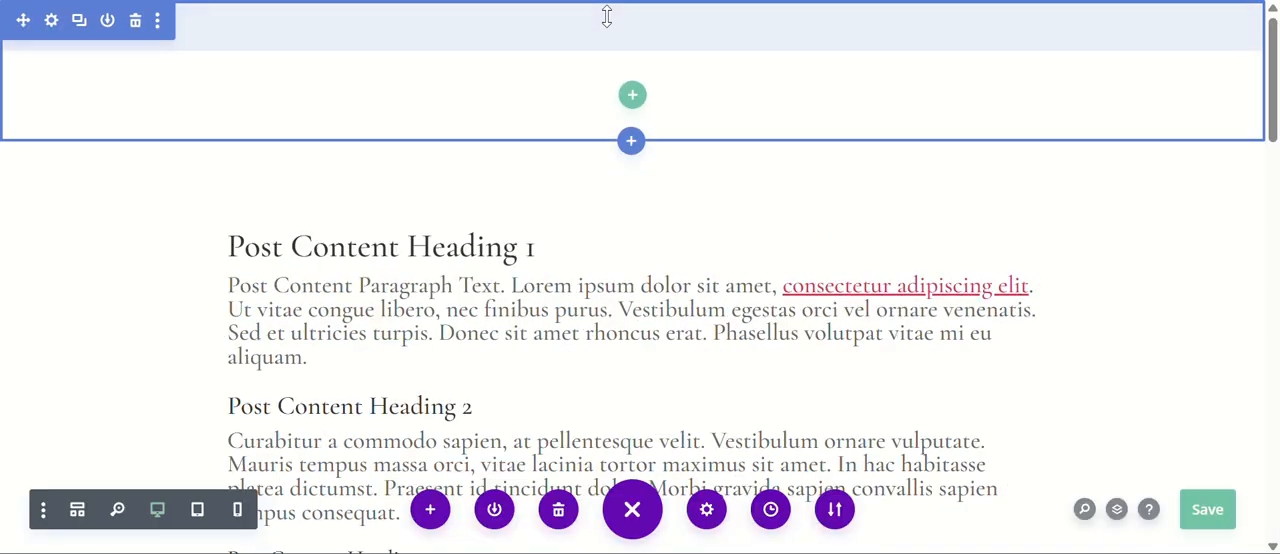
# Delete the empty section above the post content without inserting a row, and save the layout.
pyautogui.click(633, 97)
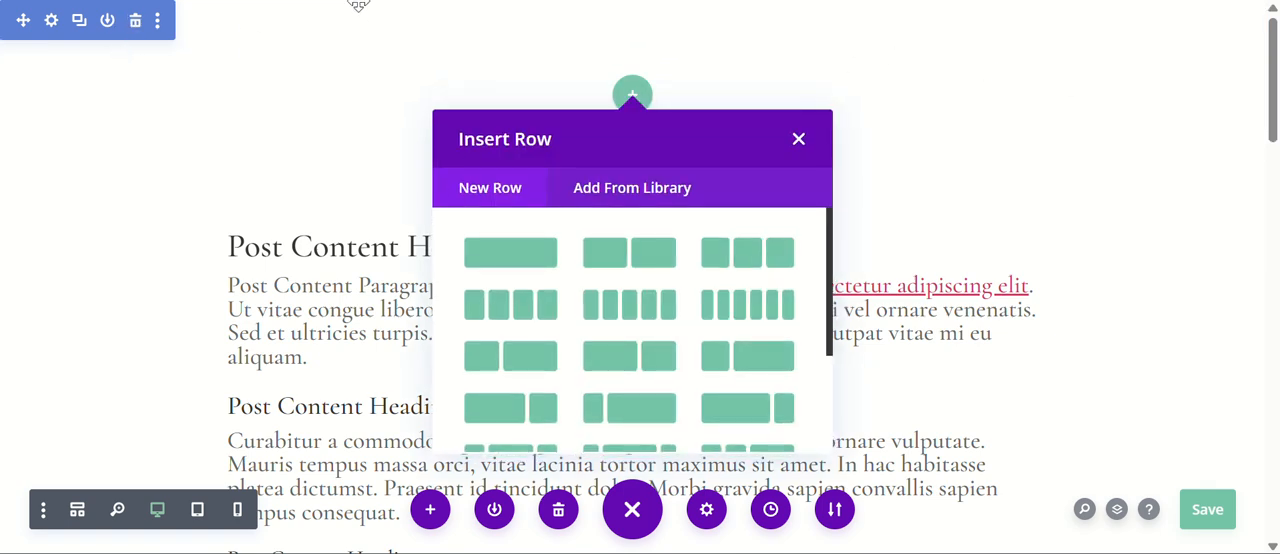
pyautogui.click(798, 139)
pyautogui.click(135, 21)
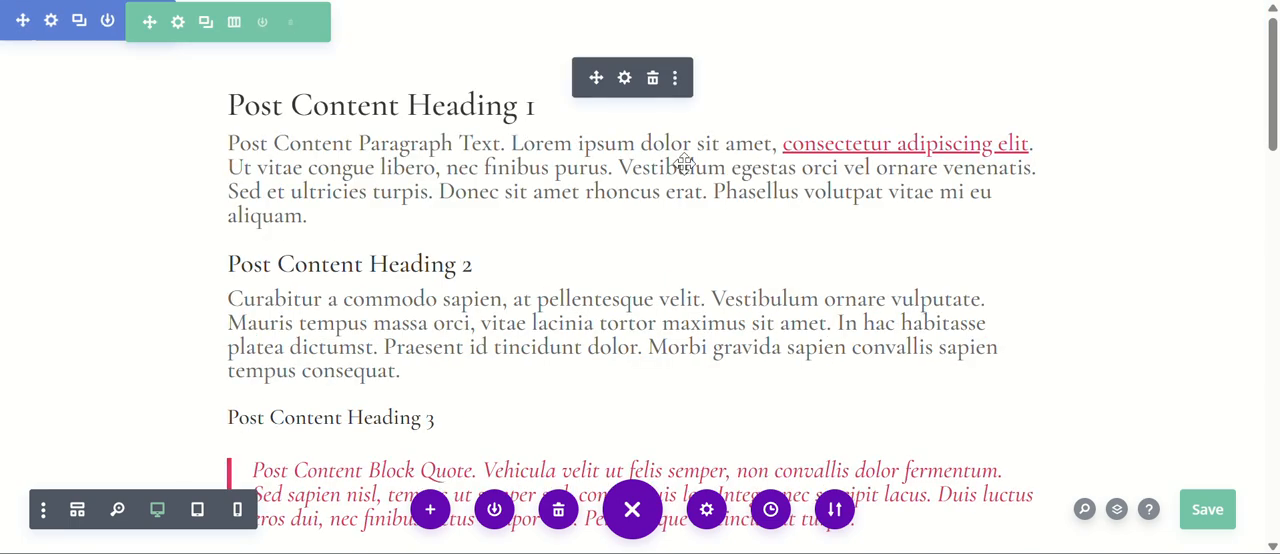
pyautogui.click(1200, 515)
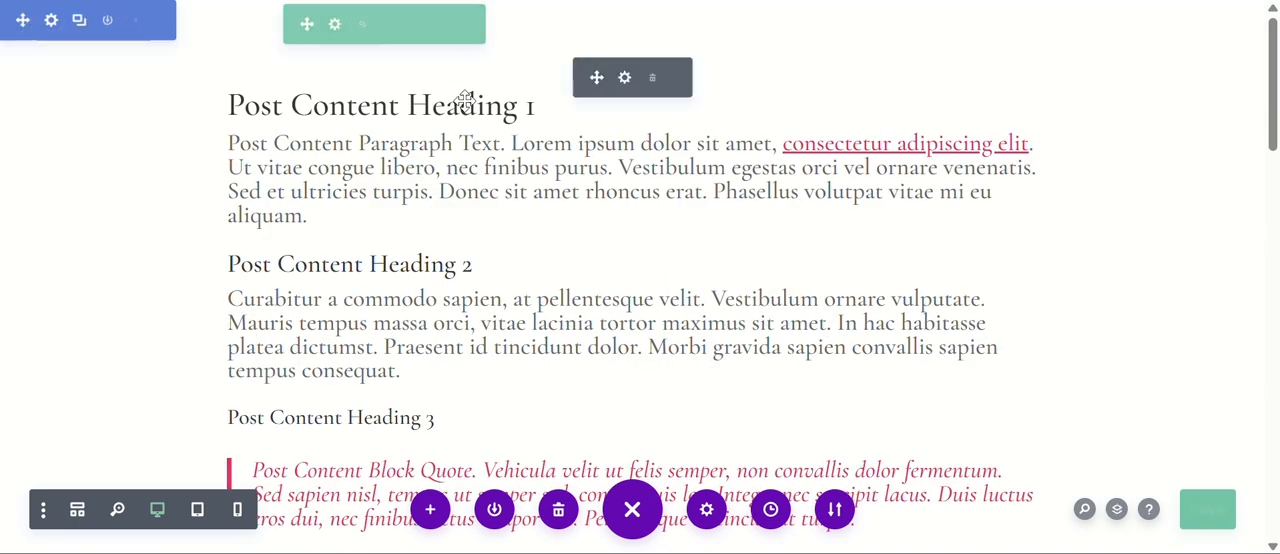
# Add an empty regular section above the Related Post section and move it to the start of the layout, above the post content.
pyautogui.scroll(-10, 557, 90)
pyautogui.scroll(-3, 557, 80)
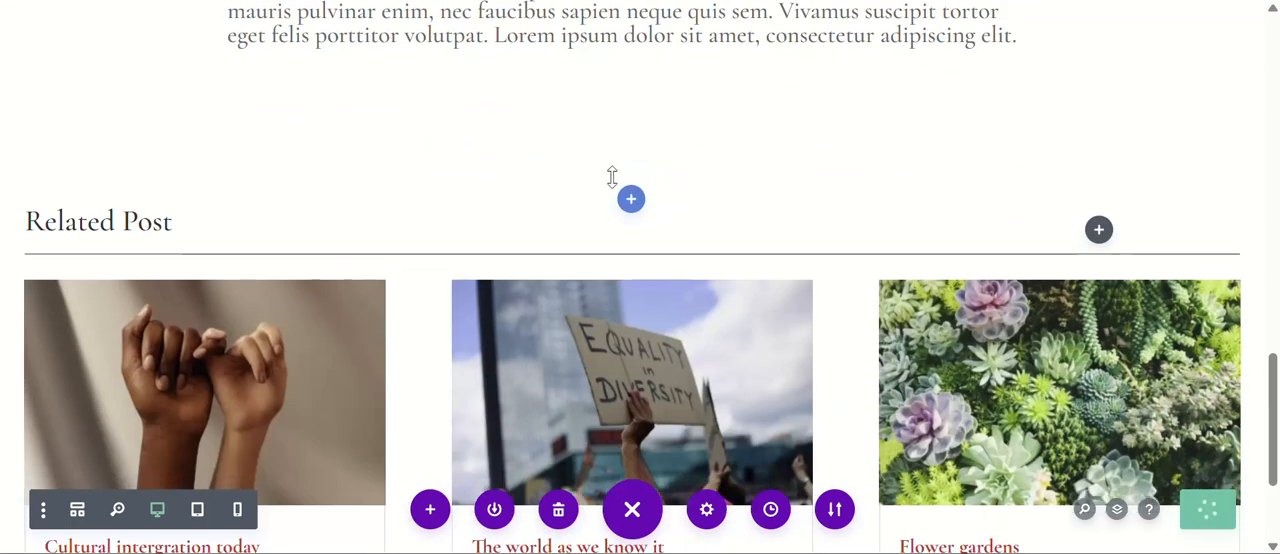
pyautogui.click(631, 197)
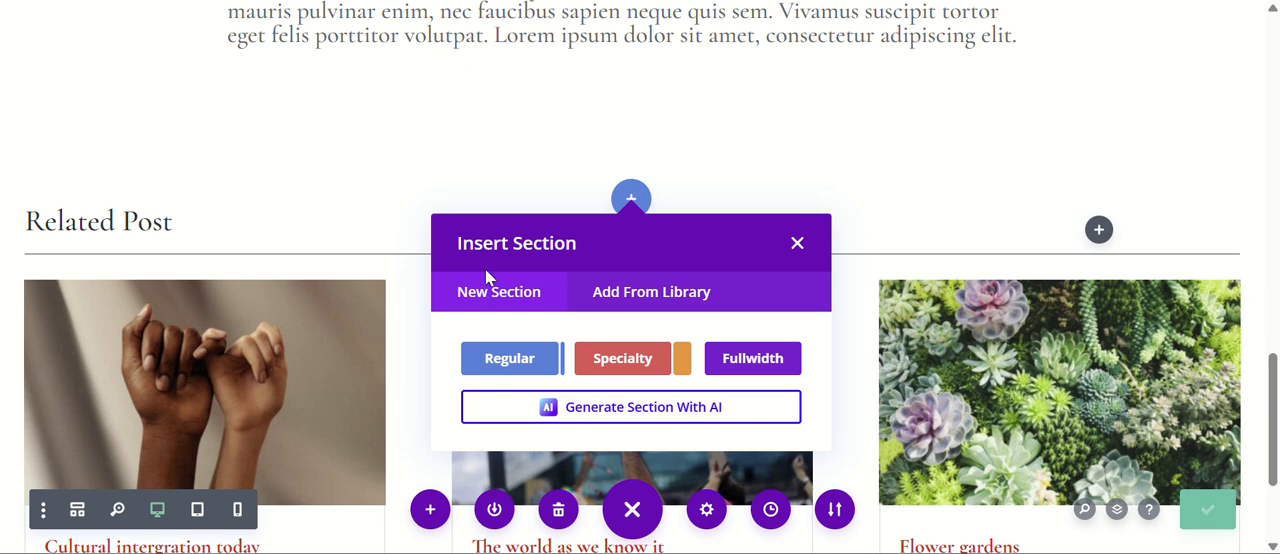
pyautogui.click(514, 358)
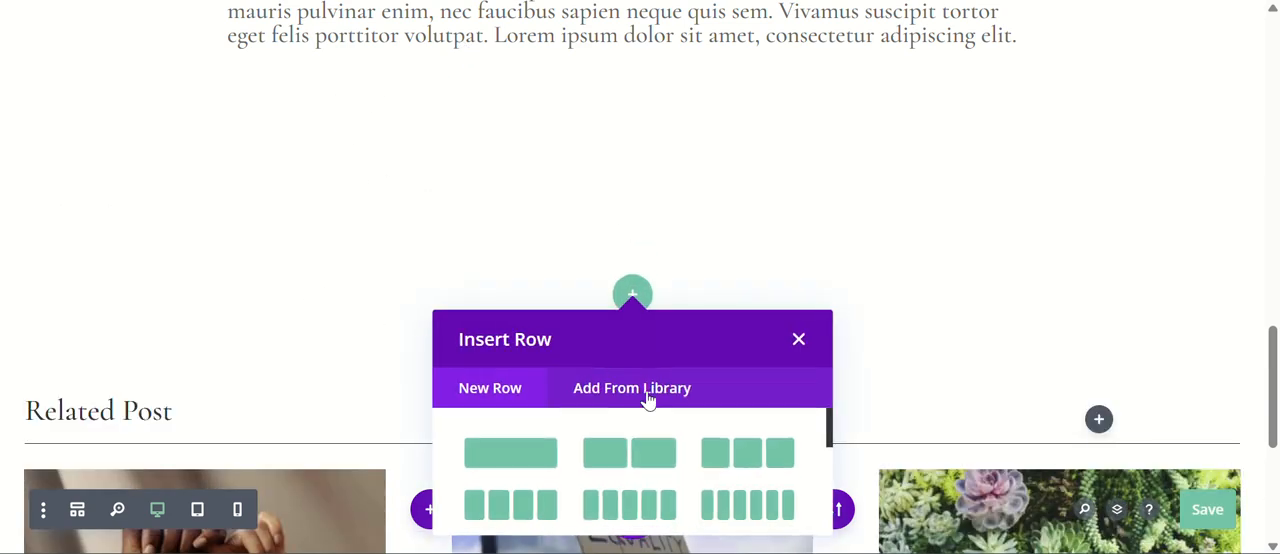
pyautogui.click(943, 301)
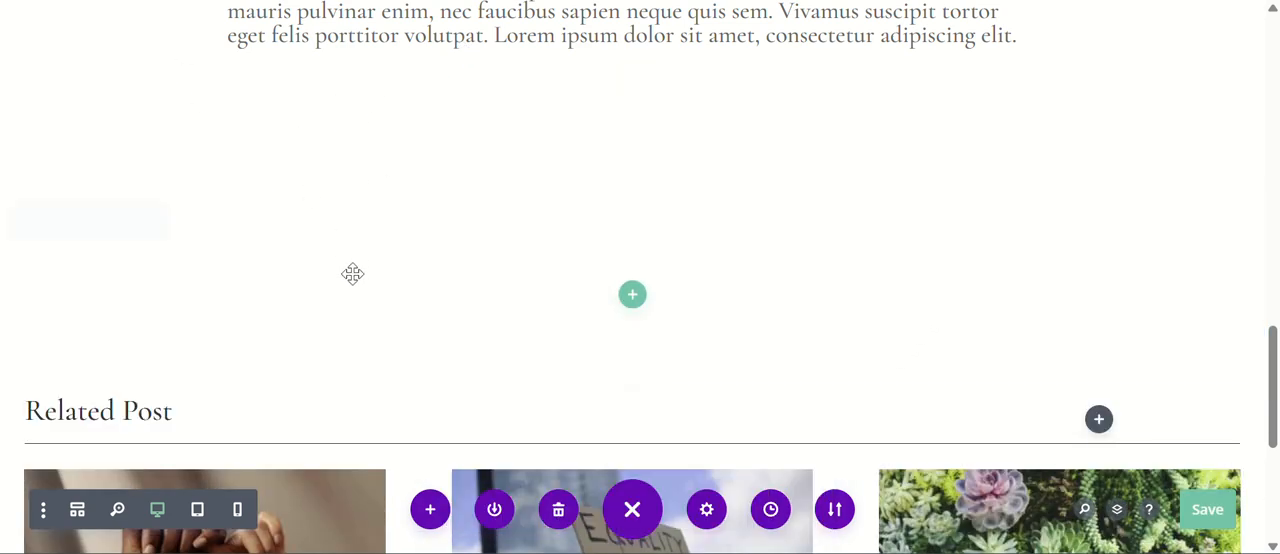
pyautogui.moveTo(23, 220); pyautogui.dragTo(50, 42)
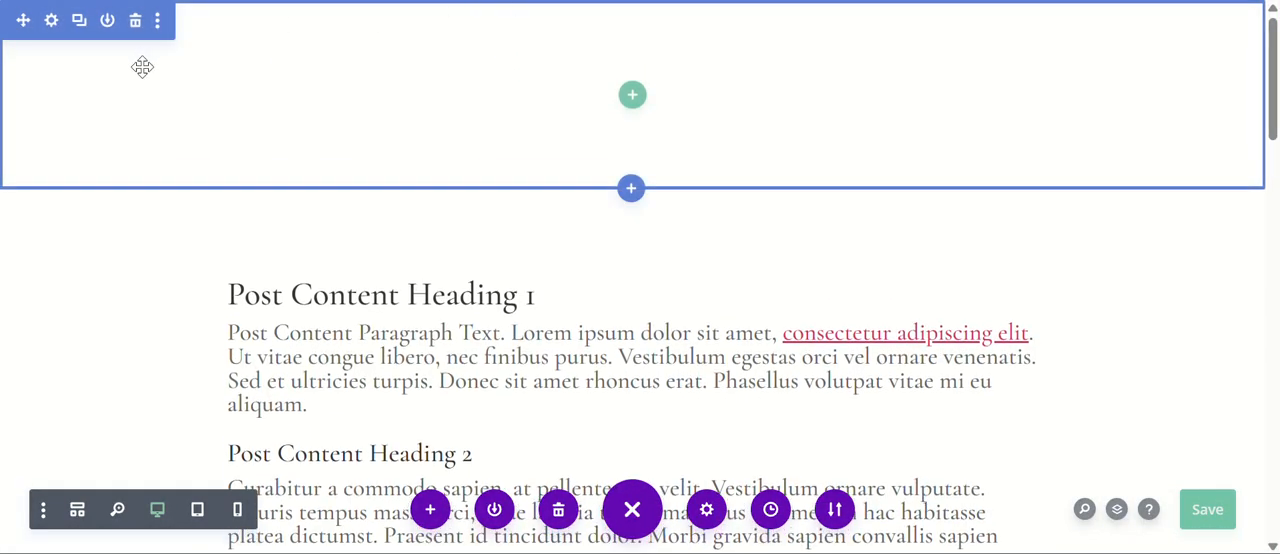
# Set the empty first section's top and bottom margin and padding to 0px and apply the section settings.
pyautogui.click(51, 20)
pyautogui.click(690, 102)
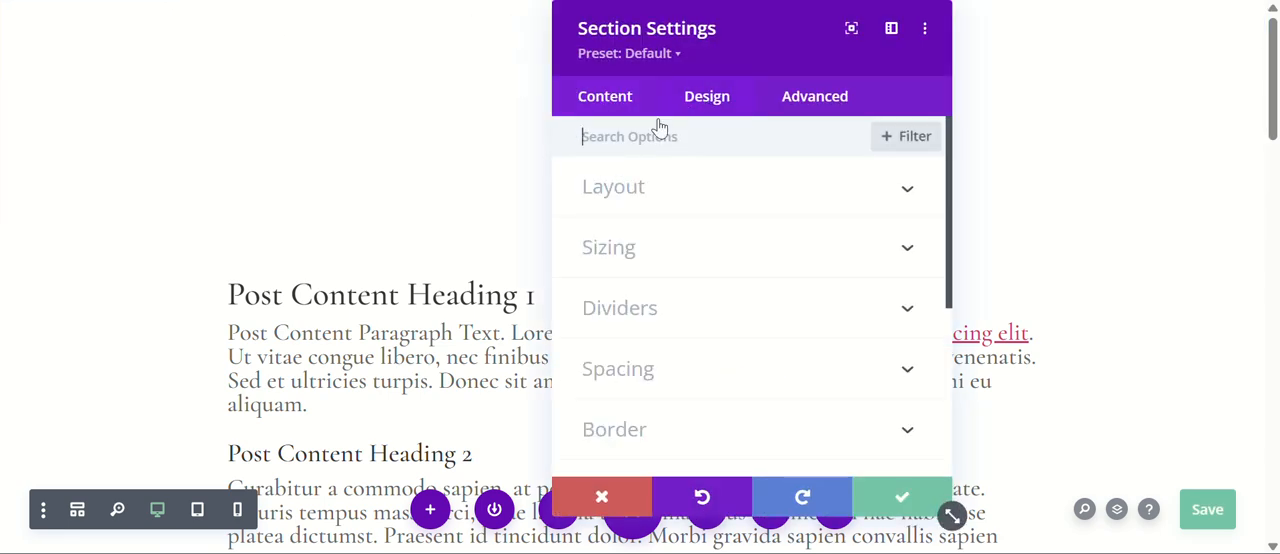
pyautogui.click(643, 376)
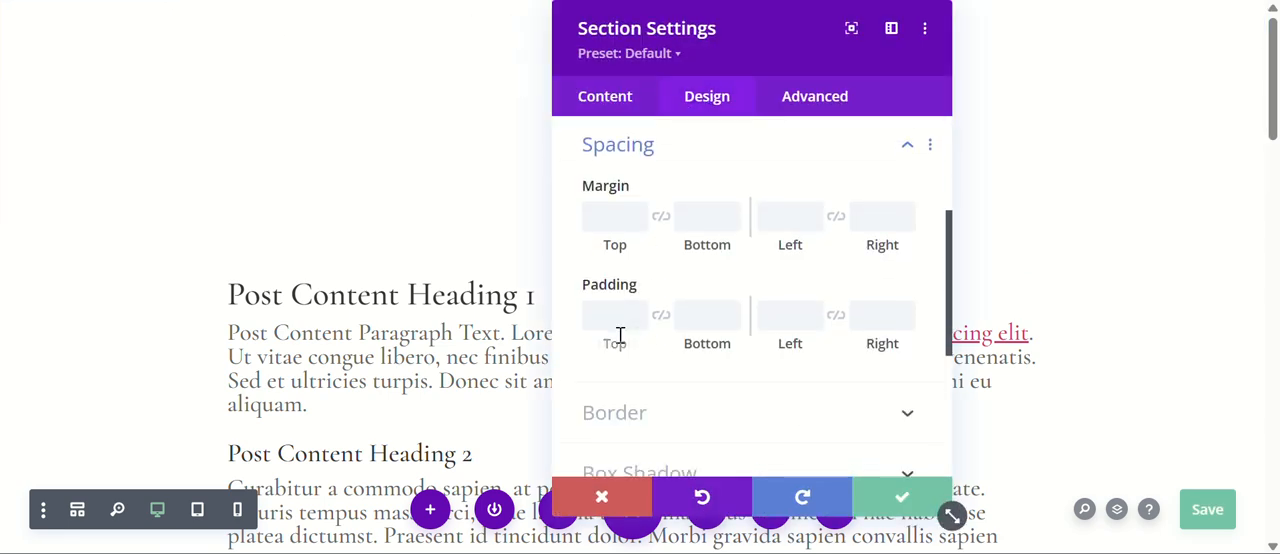
pyautogui.click(637, 213)
pyautogui.click(637, 226)
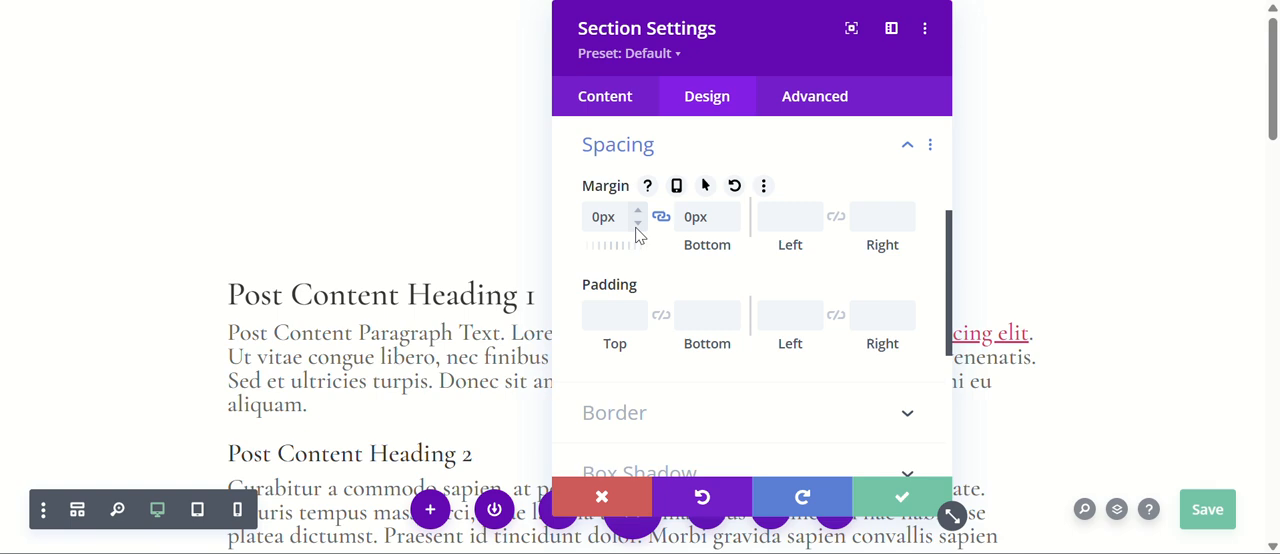
pyautogui.click(640, 311)
pyautogui.click(641, 322)
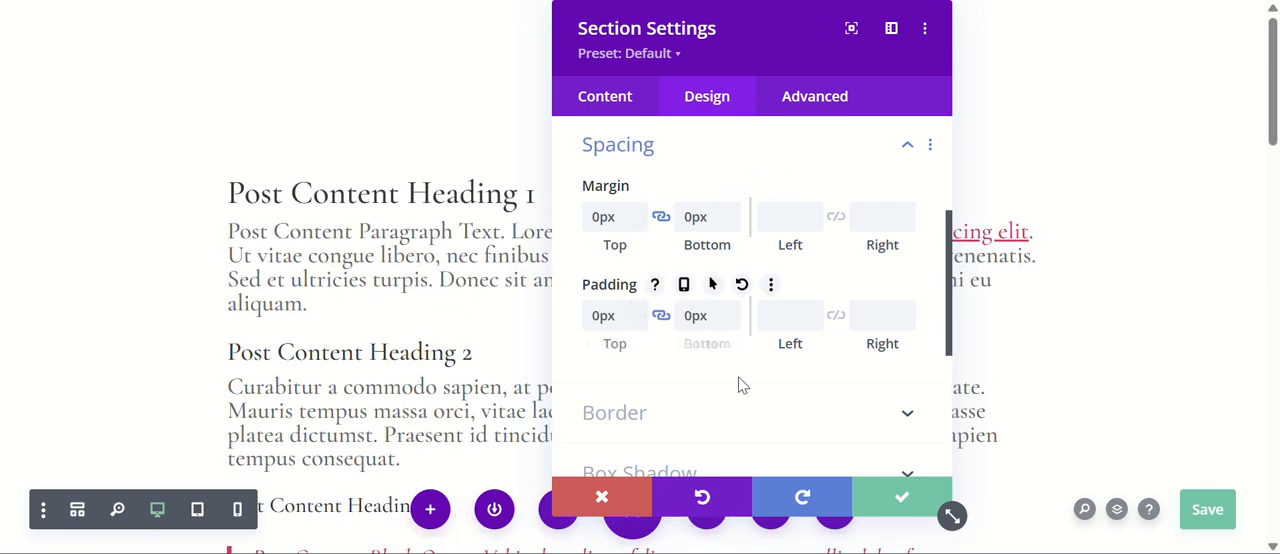
pyautogui.click(903, 497)
# Insert a two-column row with a three-quarter and a one-quarter column into the empty first section.
pyautogui.click(632, 44)
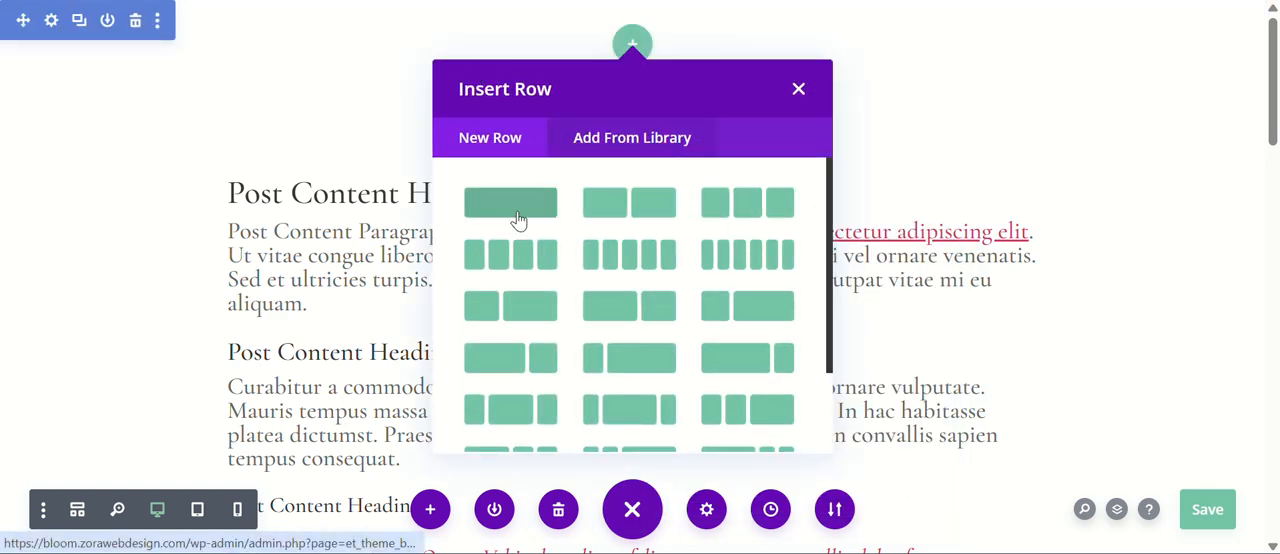
pyautogui.scroll(-2, 467, 247)
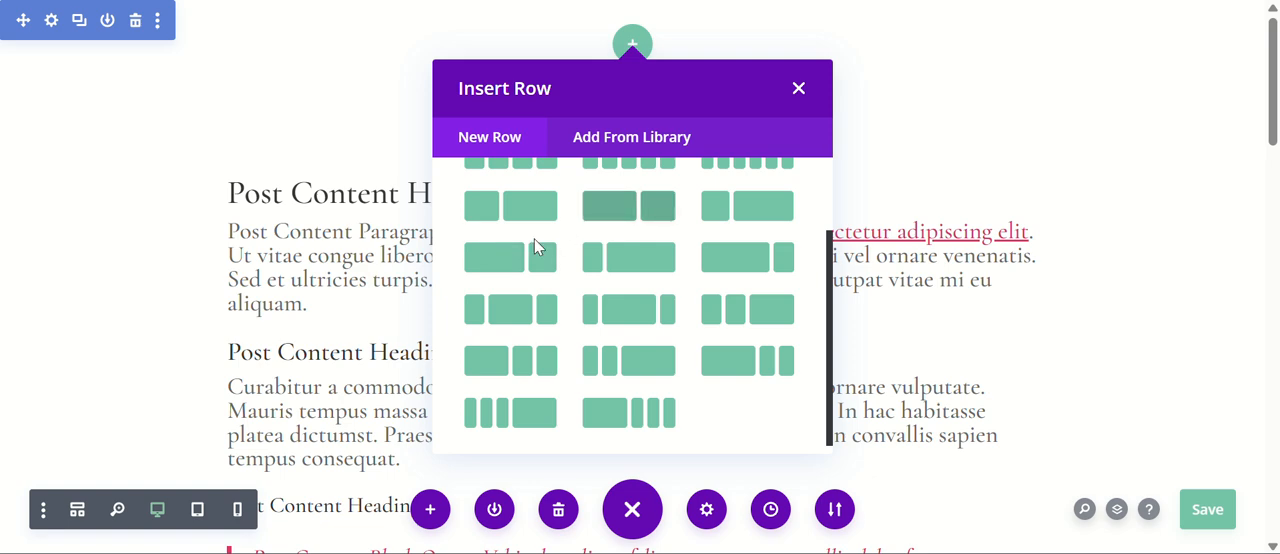
pyautogui.click(747, 257)
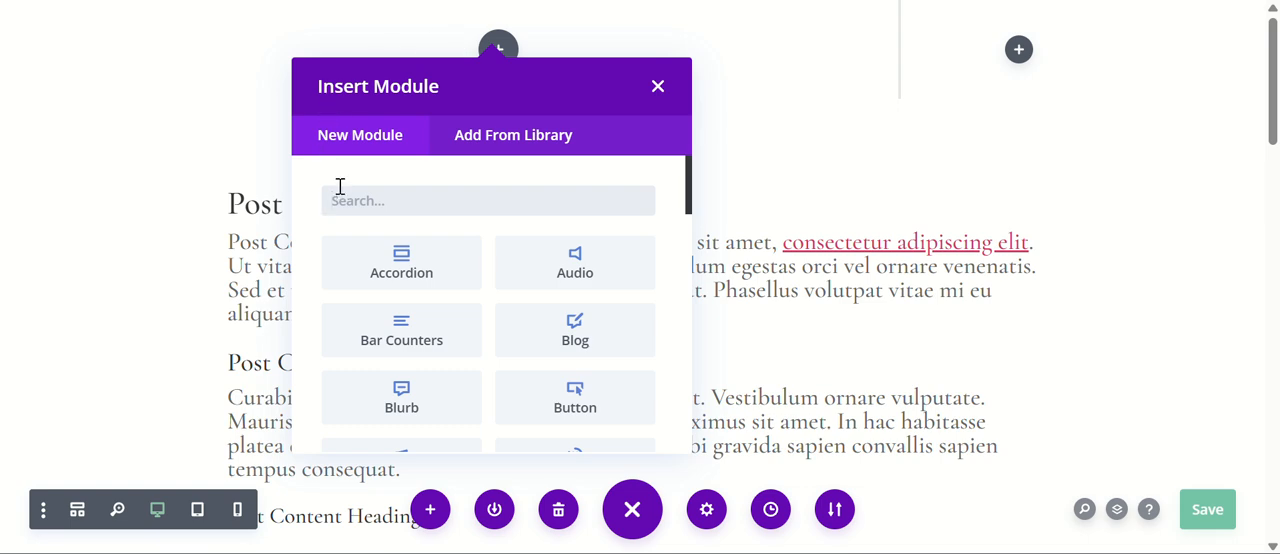
# Add a Post Title module to the wide column of the new row.
pyautogui.click(453, 203)
pyautogui.write('he')
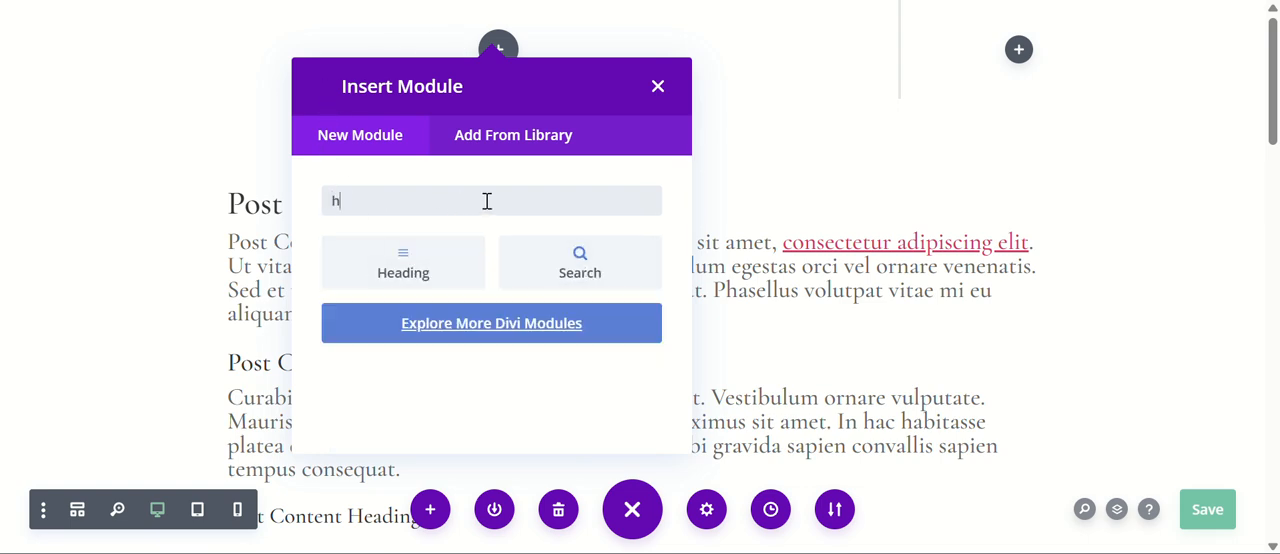
pyautogui.press('BackSpace')
pyautogui.press('BackSpace')
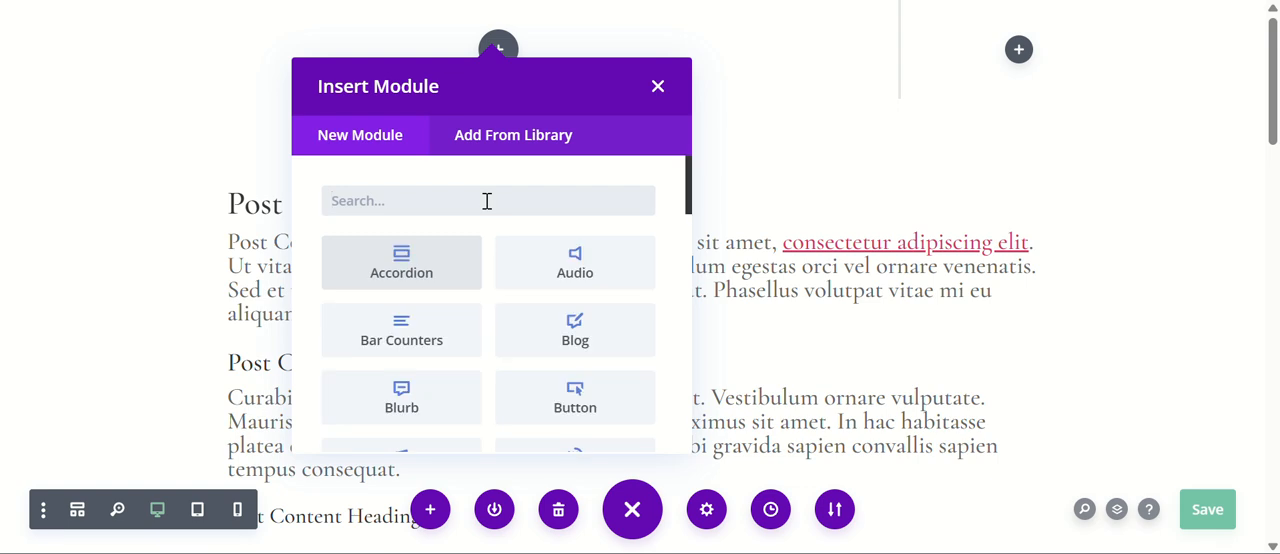
pyautogui.scroll(-5, 540, 362)
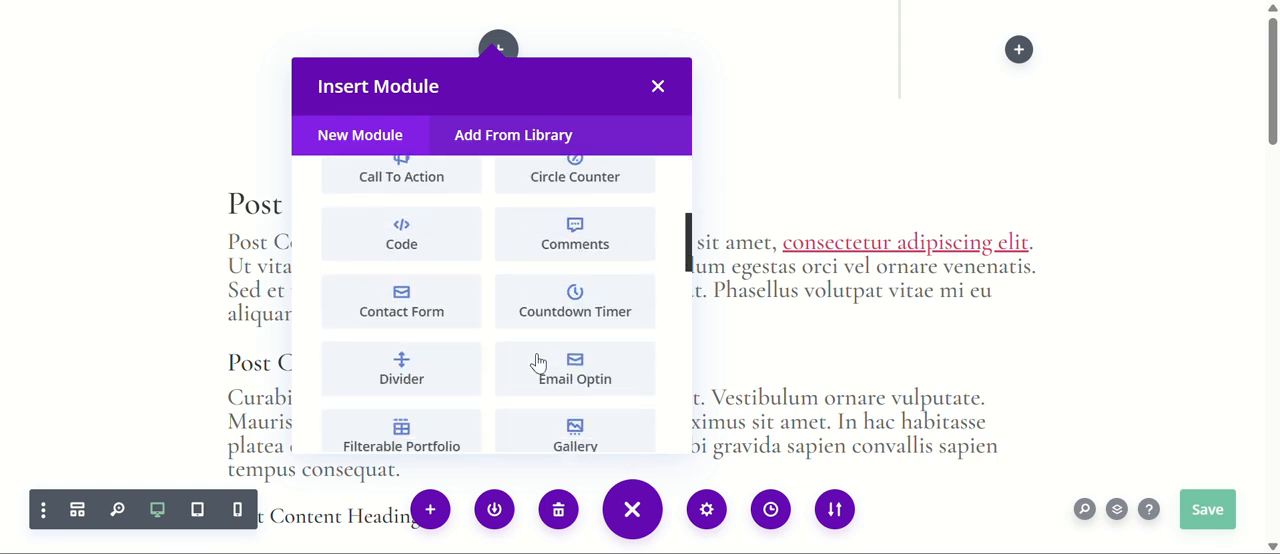
pyautogui.scroll(-2, 536, 358)
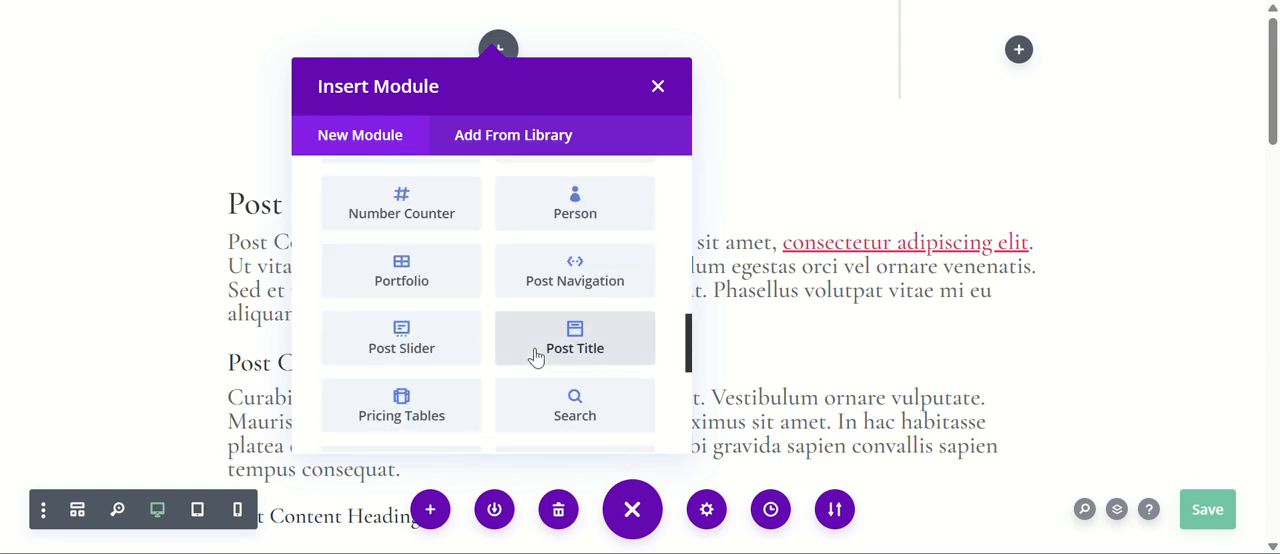
pyautogui.click(566, 338)
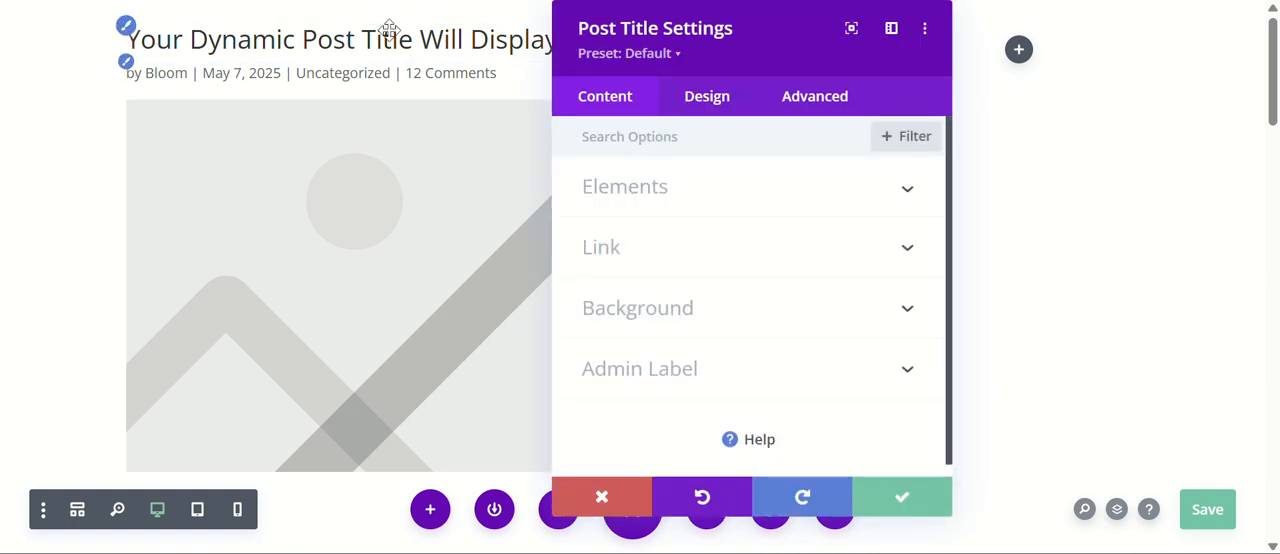
# Turn off Show Meta in the Post Title module's elements, keeping the title and the featured image below it.
pyautogui.click(650, 184)
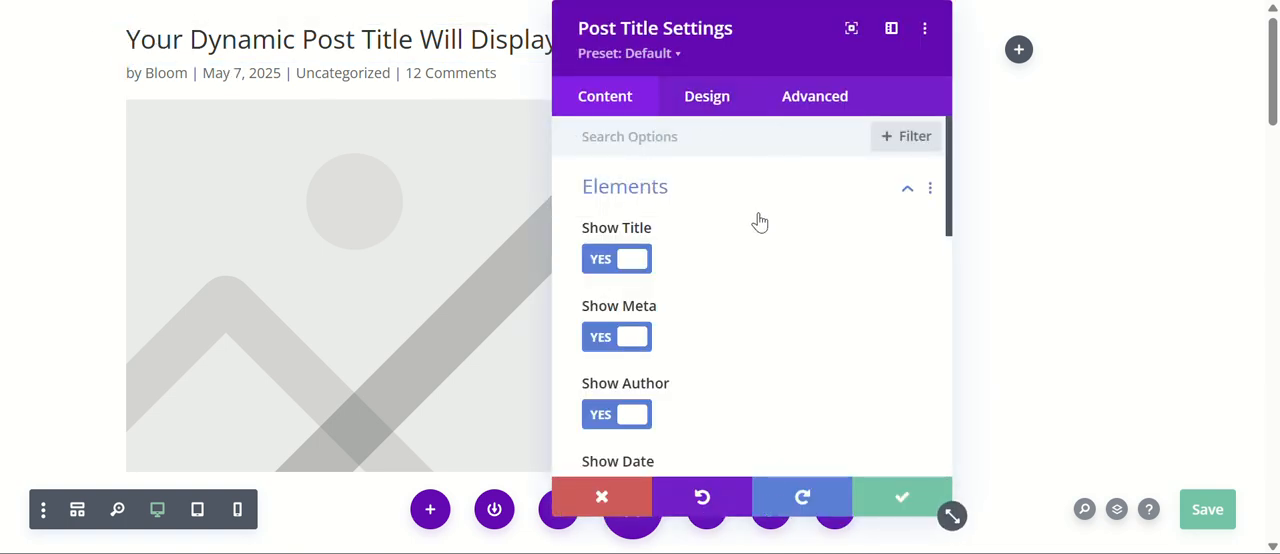
pyautogui.scroll(-1, 757, 229)
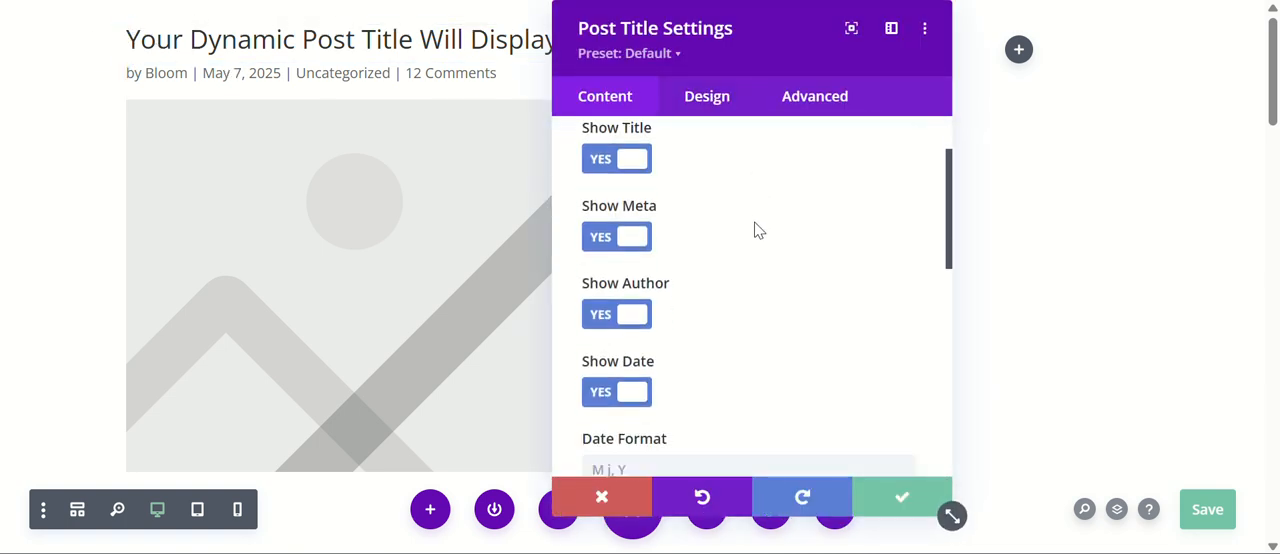
pyautogui.click(616, 236)
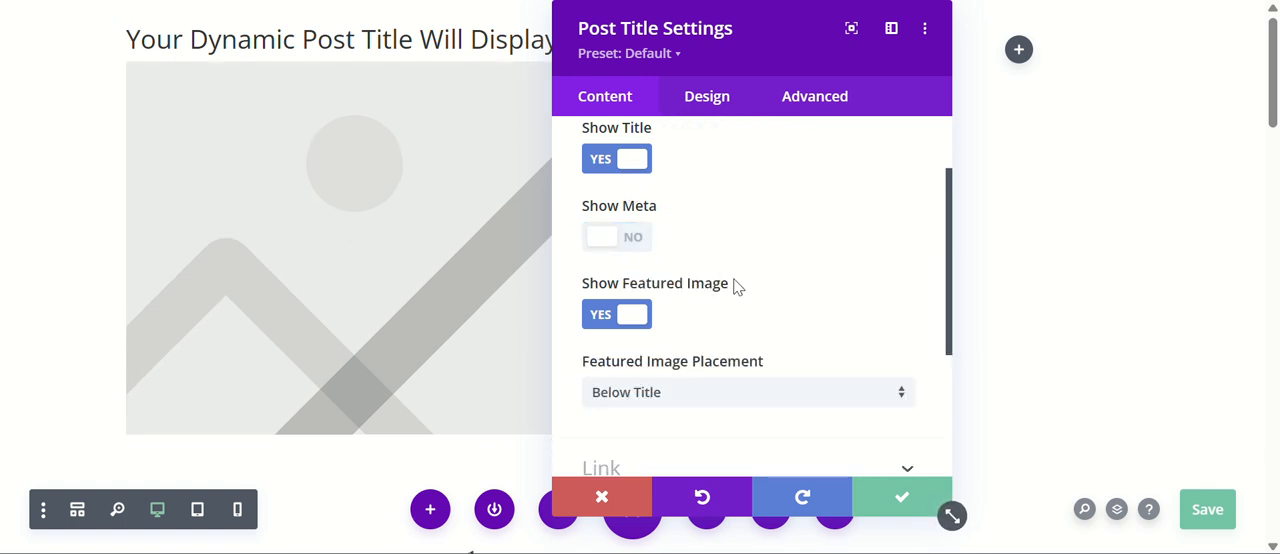
pyautogui.scroll(-1, 730, 280)
pyautogui.scroll(-1, 686, 243)
pyautogui.scroll(1, 686, 243)
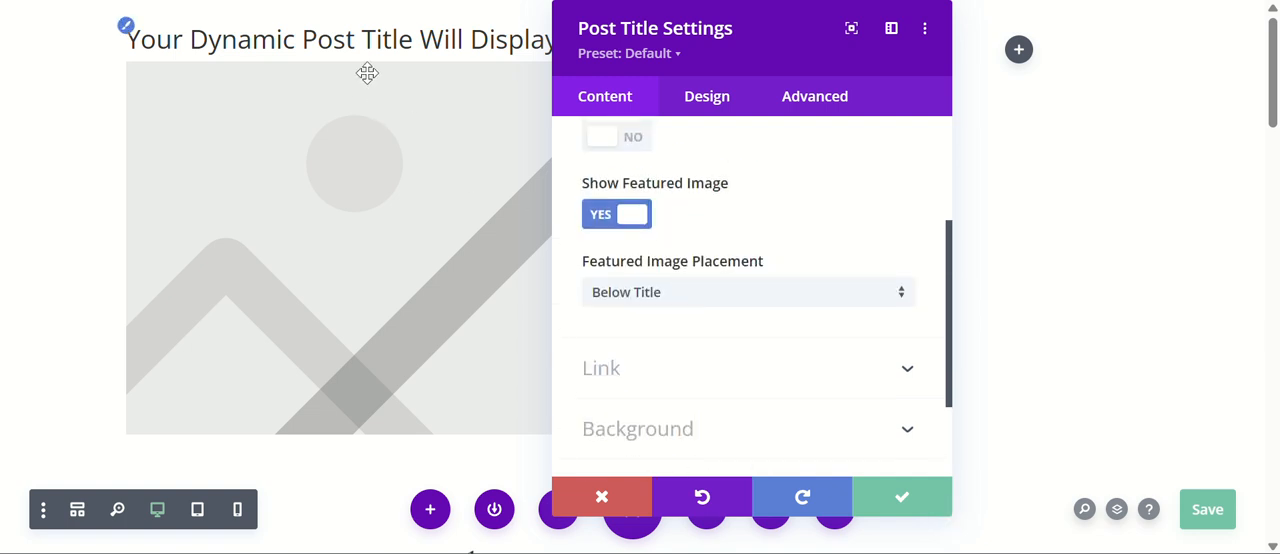
# Set the Post Title module's title font to the serif typeface used by the post content headings, and save the layout.
pyautogui.click(707, 100)
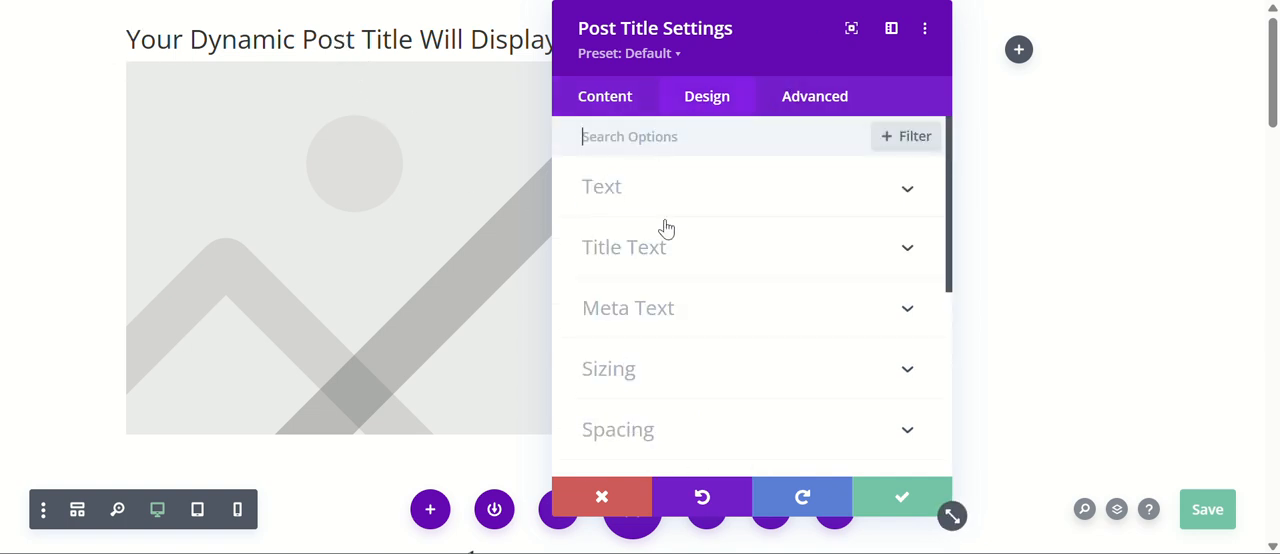
pyautogui.click(701, 206)
pyautogui.scroll(-2, 776, 292)
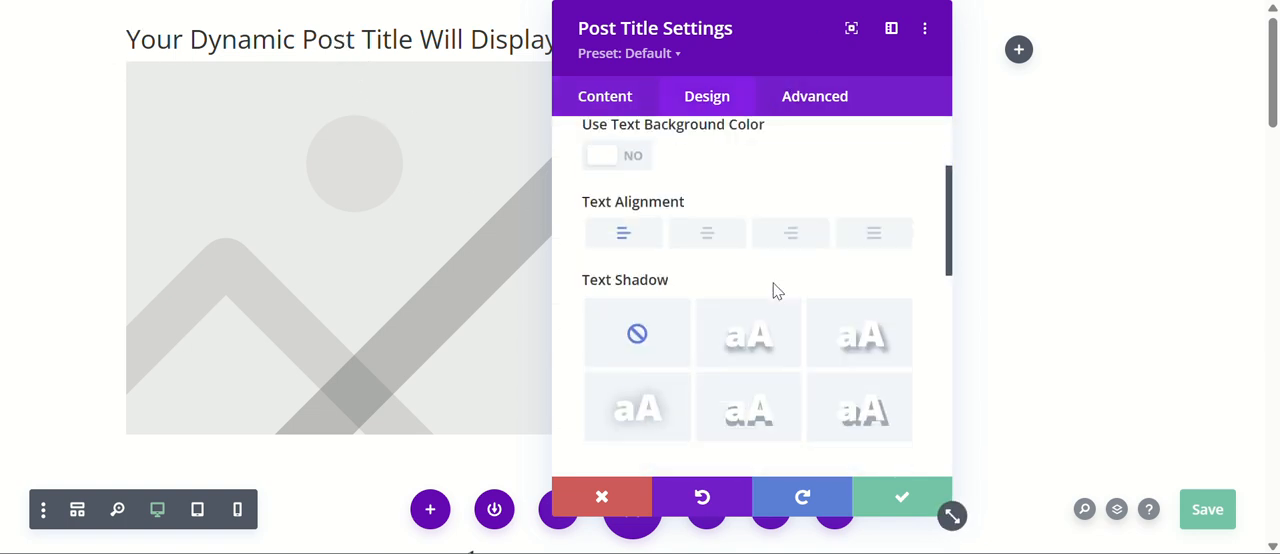
pyautogui.scroll(2, 771, 291)
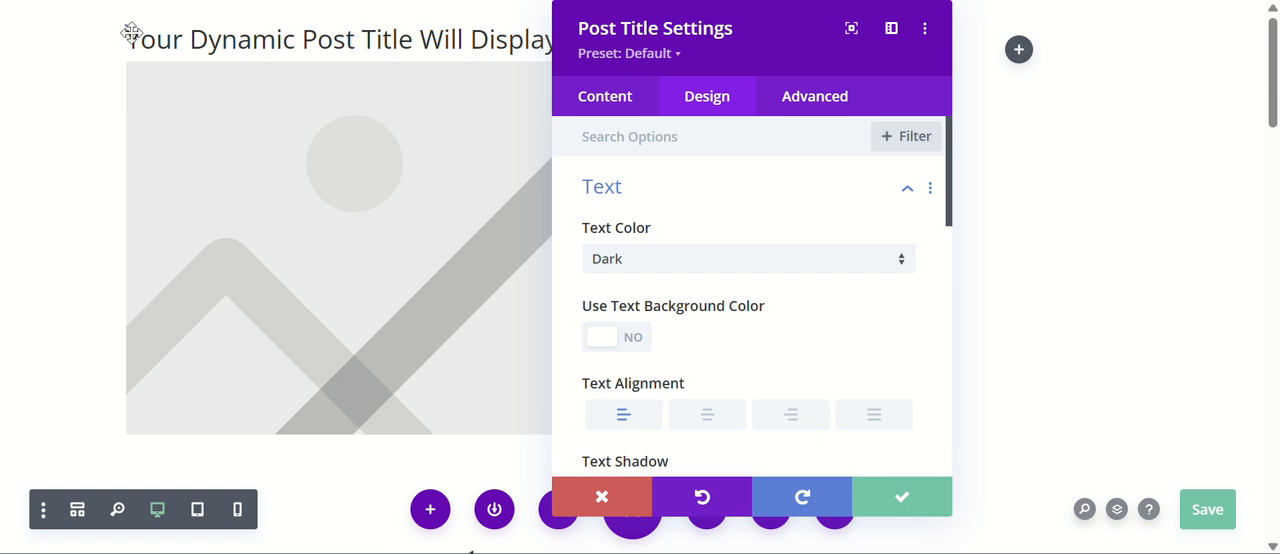
pyautogui.scroll(-5, 674, 200)
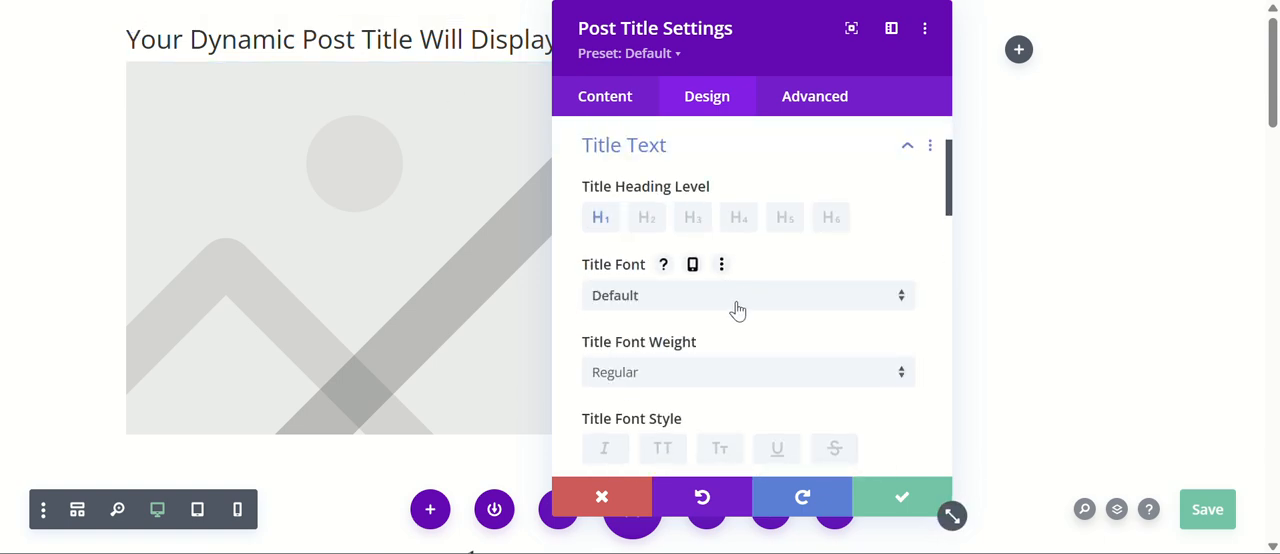
pyautogui.click(790, 295)
pyautogui.click(723, 200)
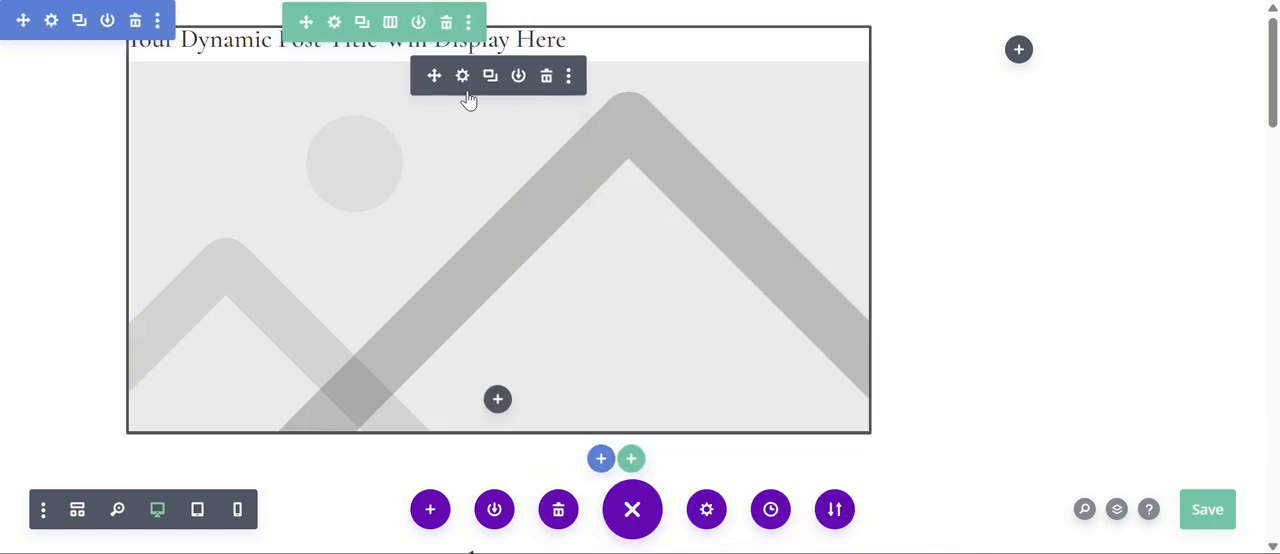
pyautogui.click(1206, 502)
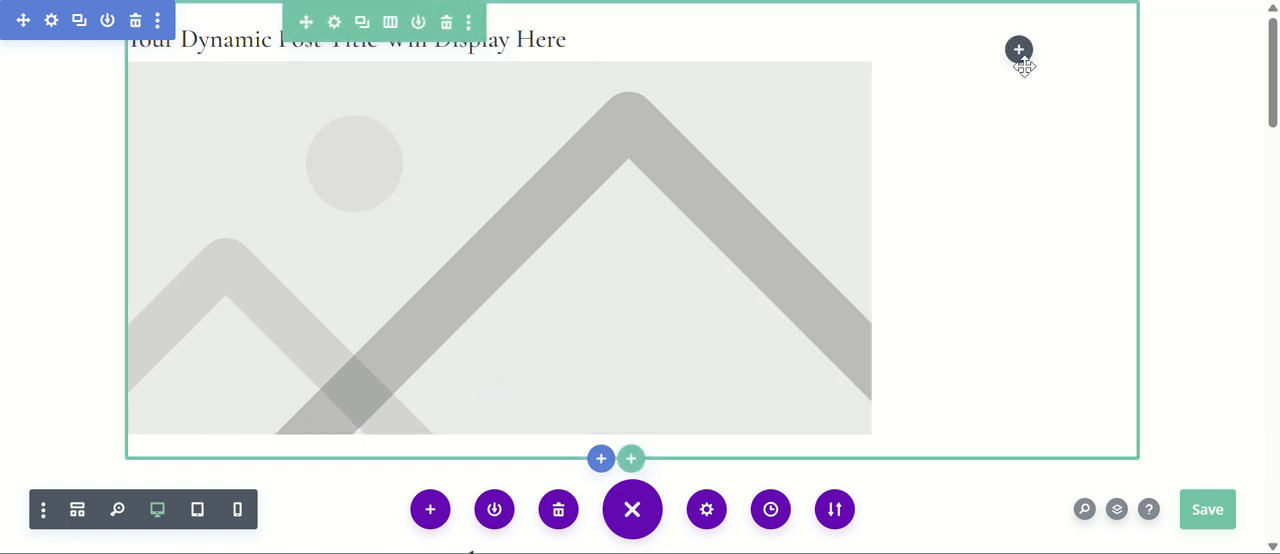
pyautogui.click(1209, 511)
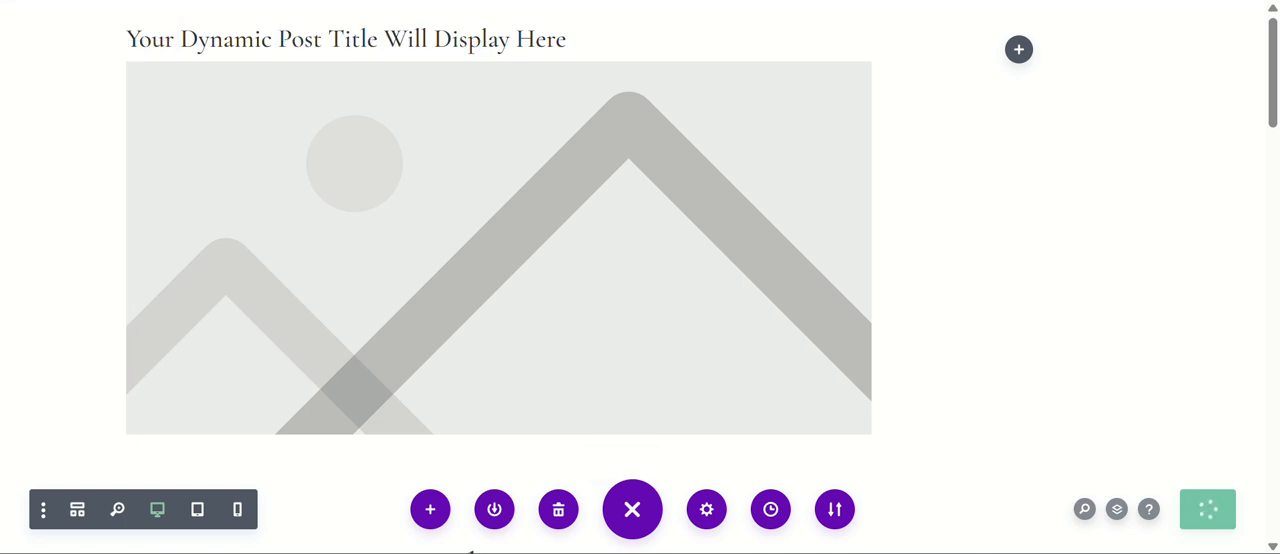
# Copy the [author_box] shortcode from the tutorial's codes page and return to the template layout.
pyautogui.click(1030, 0)
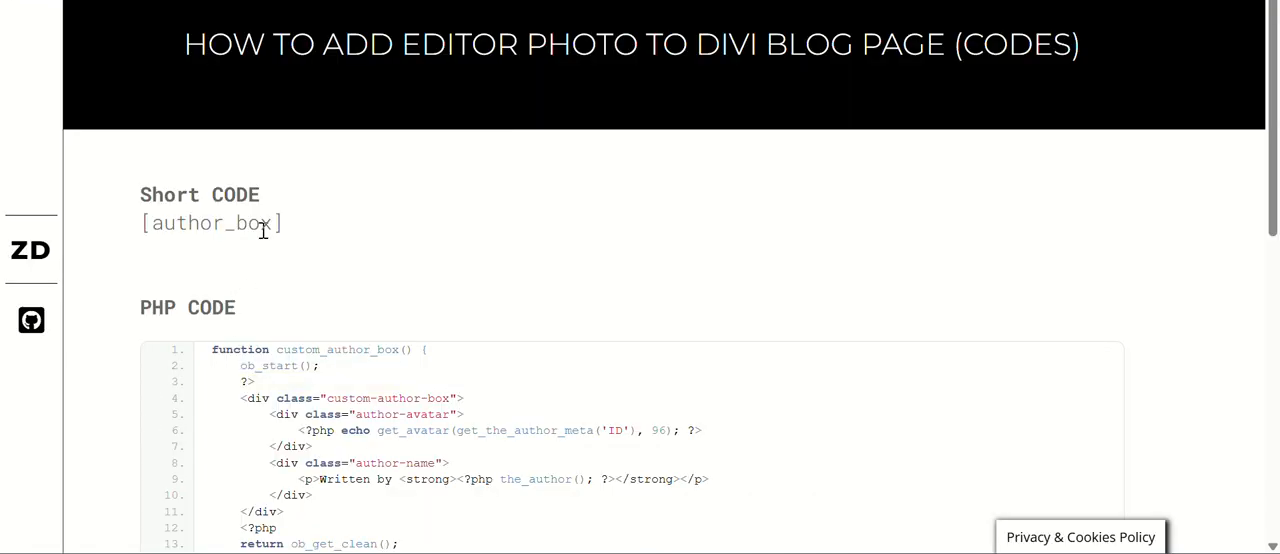
pyautogui.moveTo(290, 228); pyautogui.dragTo(143, 223)
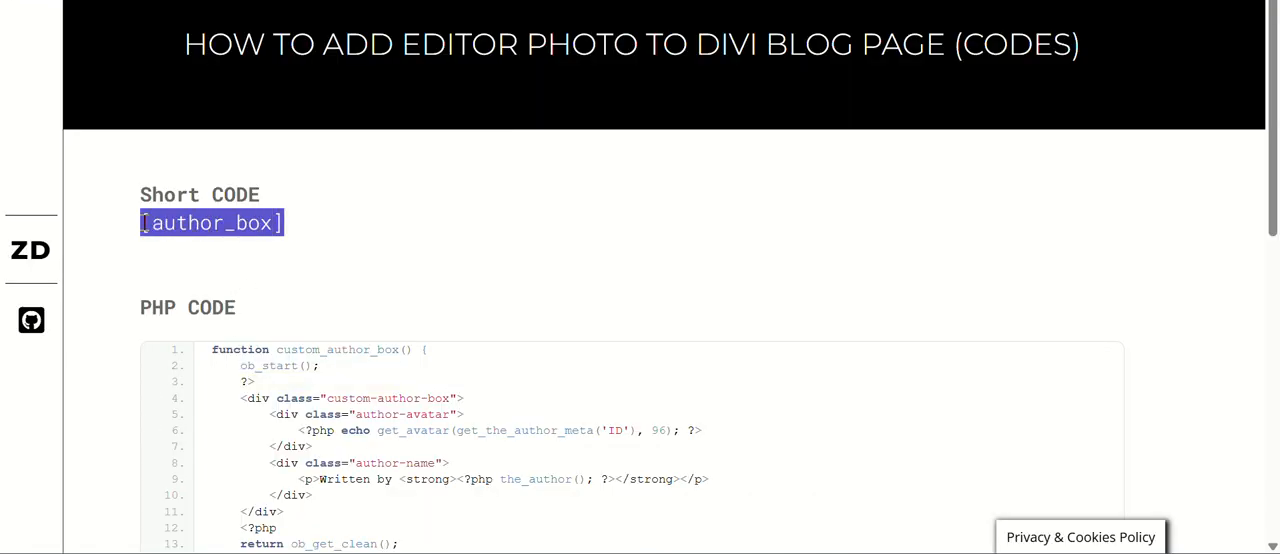
pyautogui.rightClick(175, 225)
pyautogui.click(251, 250)
pyautogui.click(440, 0)
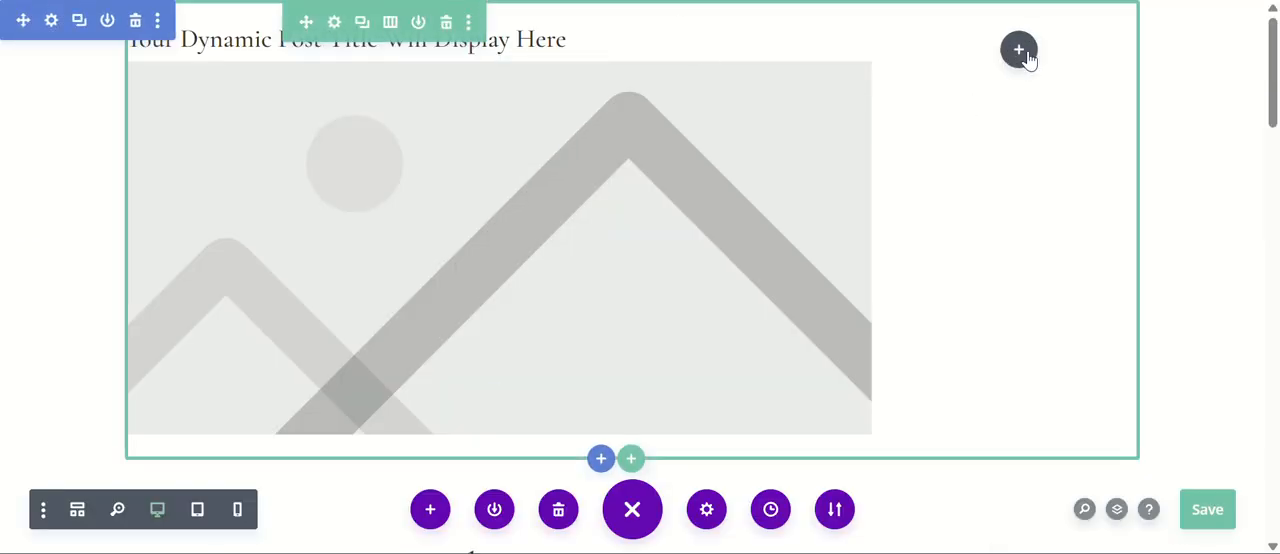
# Add a Text module to the narrow column and replace its placeholder body with the [author_box] shortcode.
pyautogui.click(1022, 52)
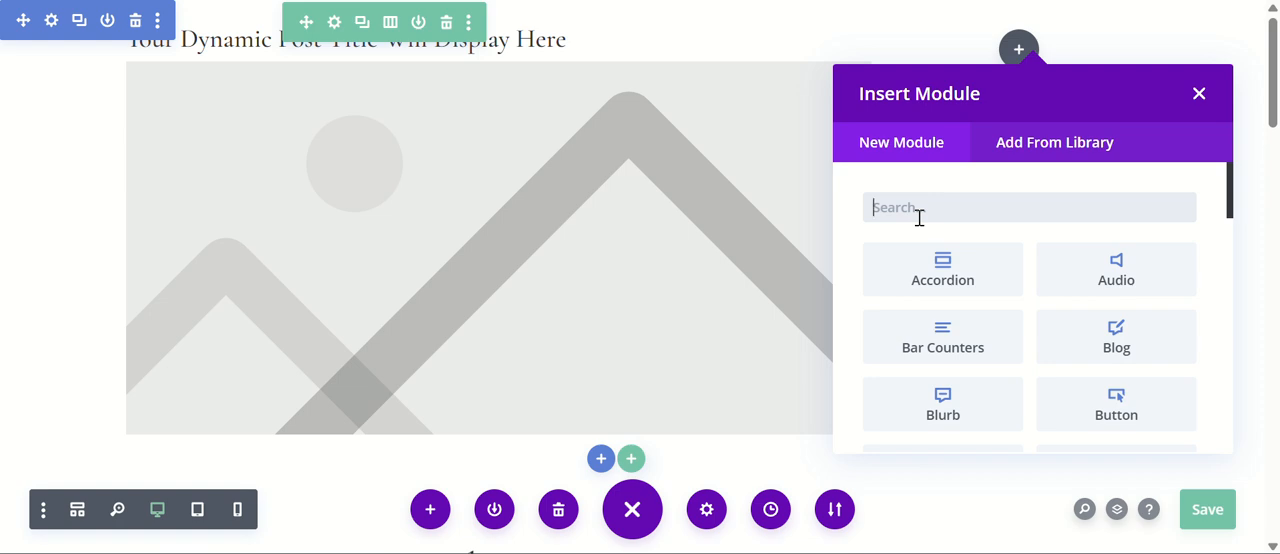
pyautogui.write('tex')
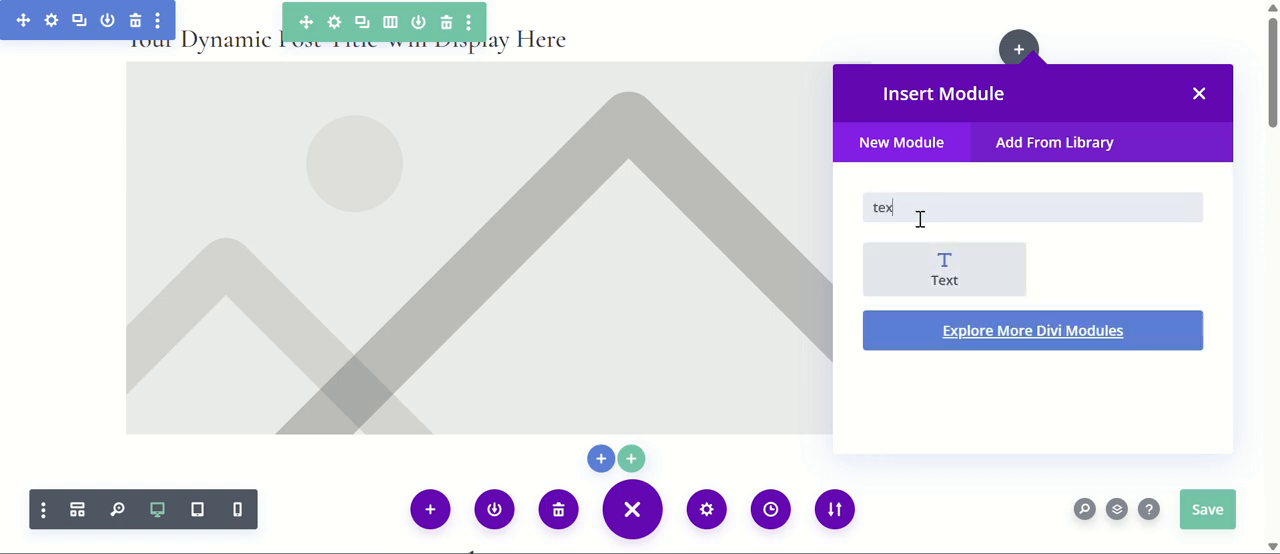
pyautogui.click(890, 250)
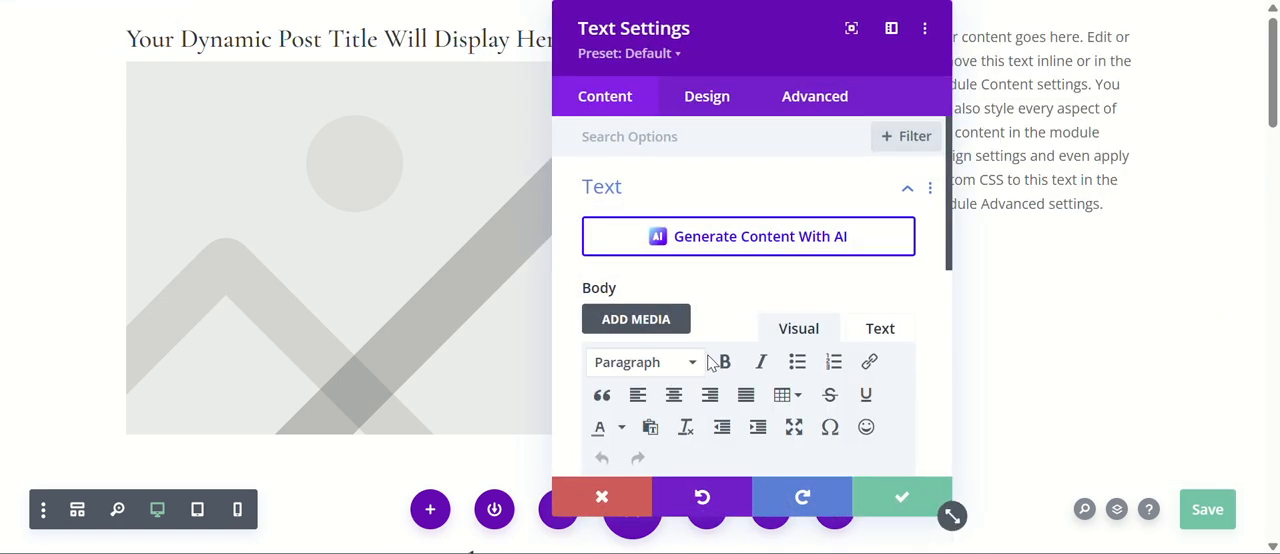
pyautogui.scroll(-3, 760, 300)
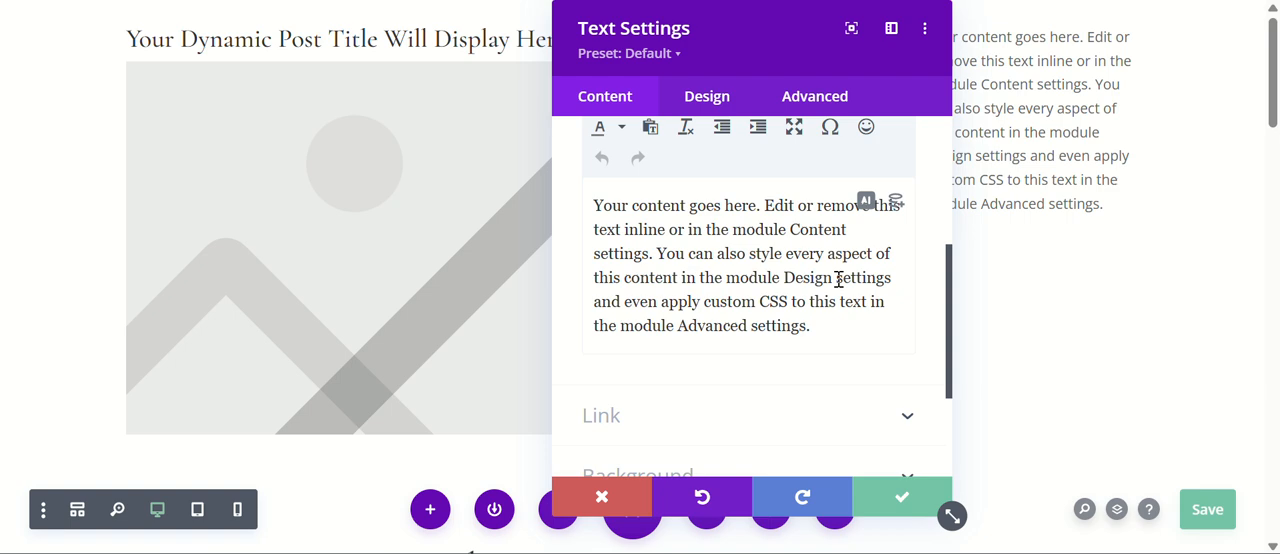
pyautogui.hotkey('ctrl', 'a')
pyautogui.press('BackSpace')
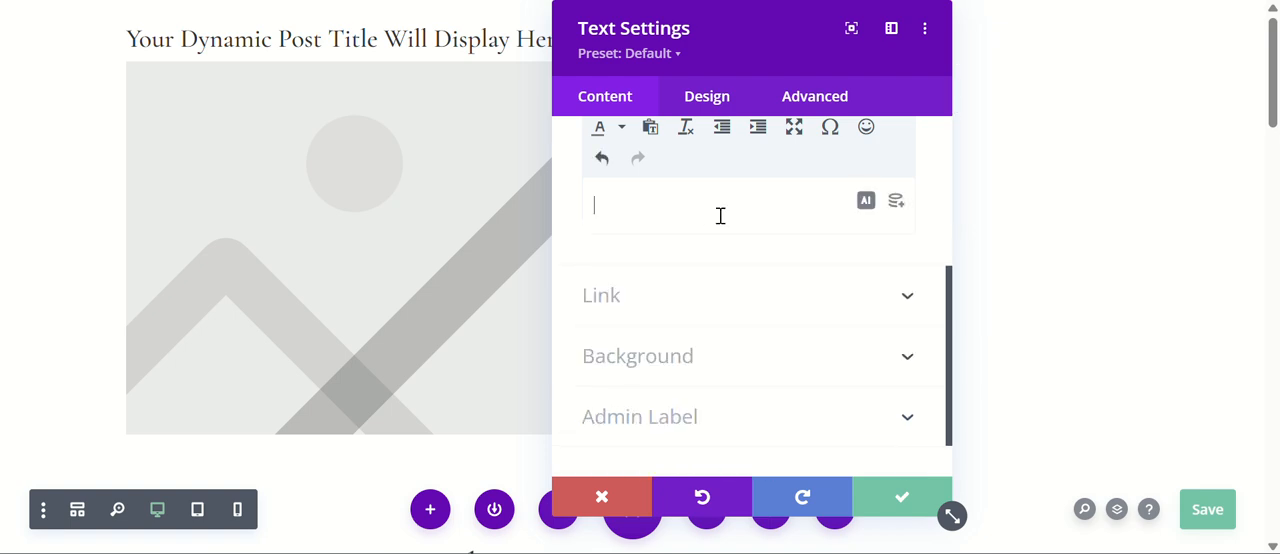
pyautogui.hotkey('ctrl', 'v')
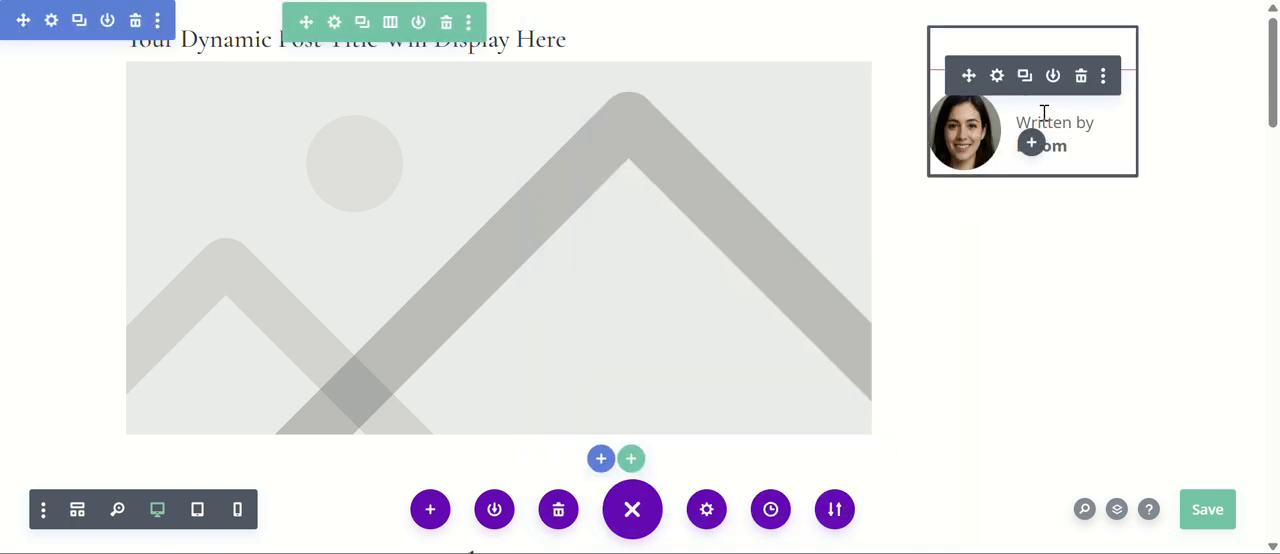
# Give the author box's Text module a 1px bottom border in red (#e02b20) and save the module settings.
pyautogui.click(997, 78)
pyautogui.click(706, 104)
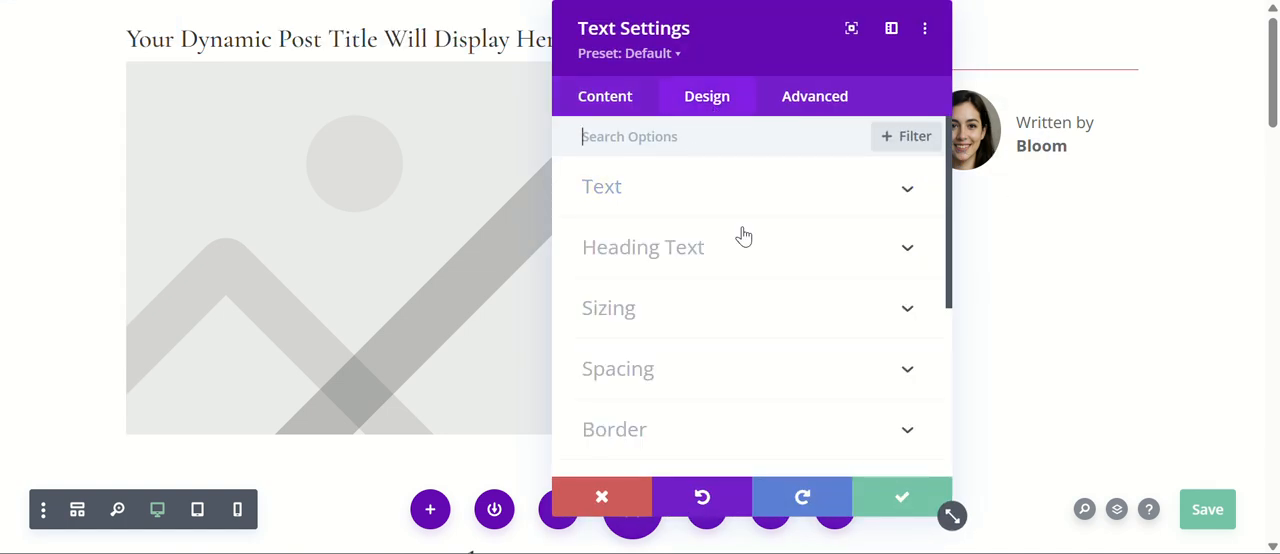
pyautogui.scroll(-1, 759, 248)
pyautogui.scroll(-1, 759, 248)
pyautogui.click(674, 280)
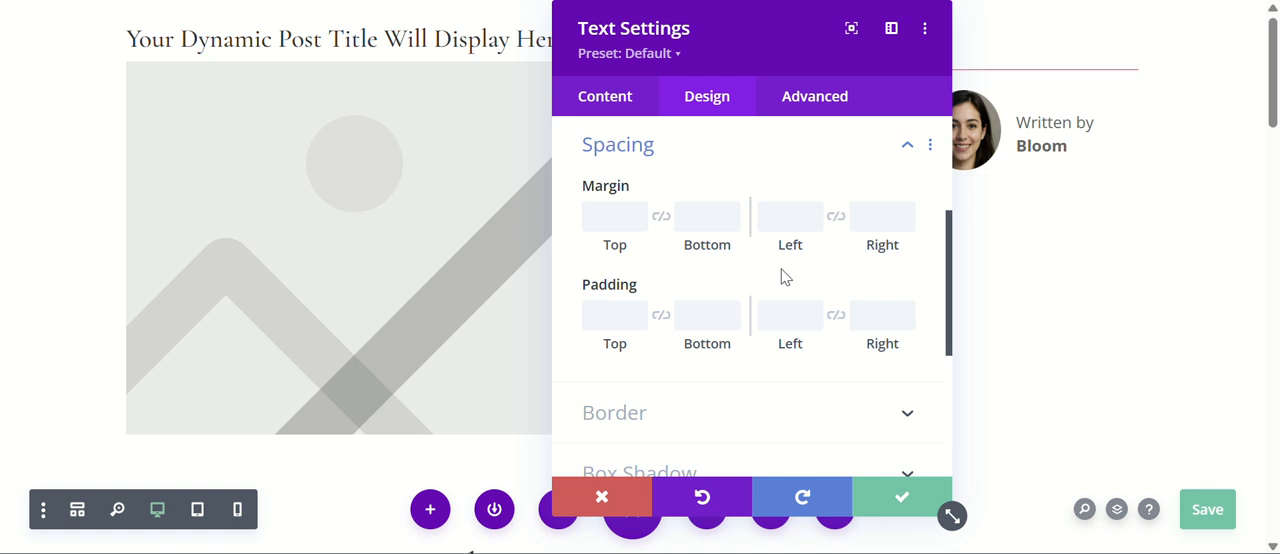
pyautogui.scroll(-2, 781, 277)
pyautogui.click(663, 214)
pyautogui.scroll(-1, 800, 250)
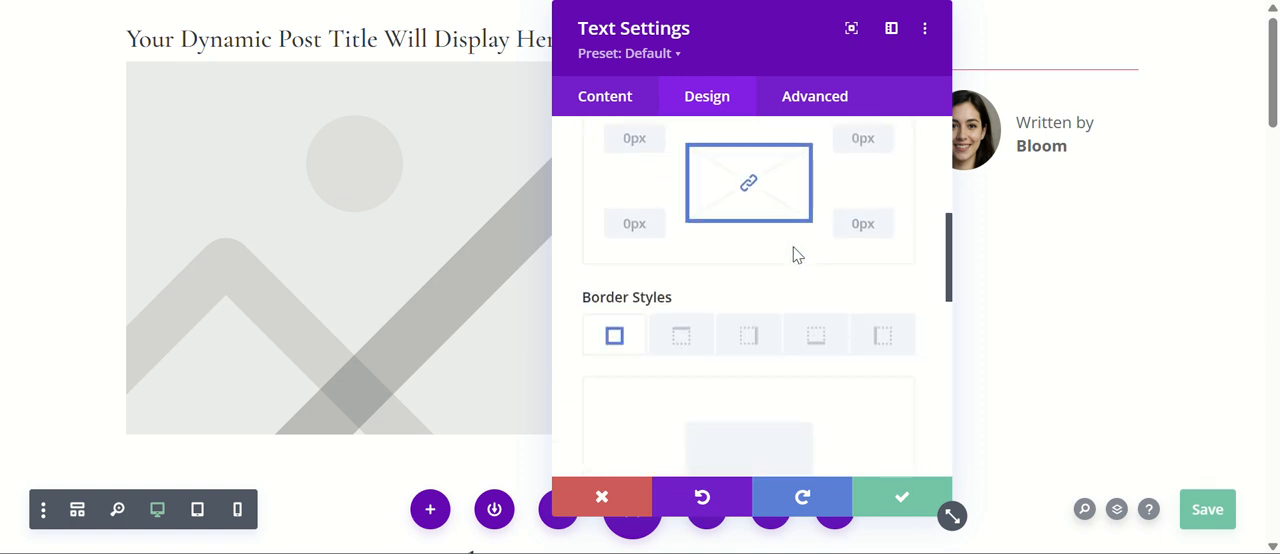
pyautogui.scroll(-2, 800, 245)
pyautogui.click(814, 233)
pyautogui.scroll(-1, 920, 305)
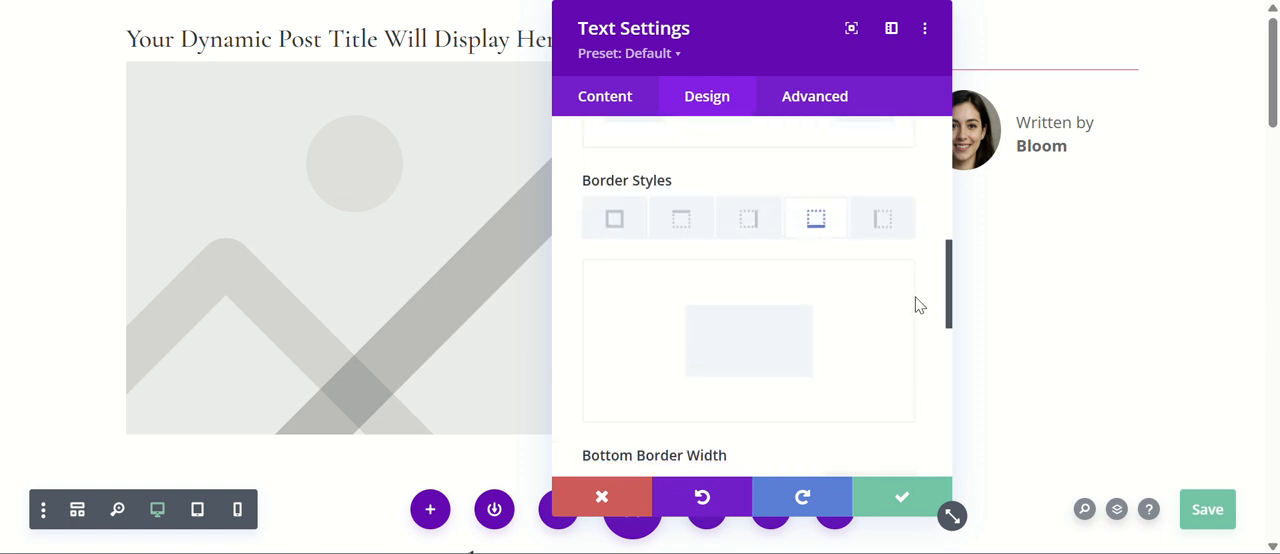
pyautogui.scroll(-2, 920, 305)
pyautogui.click(905, 298)
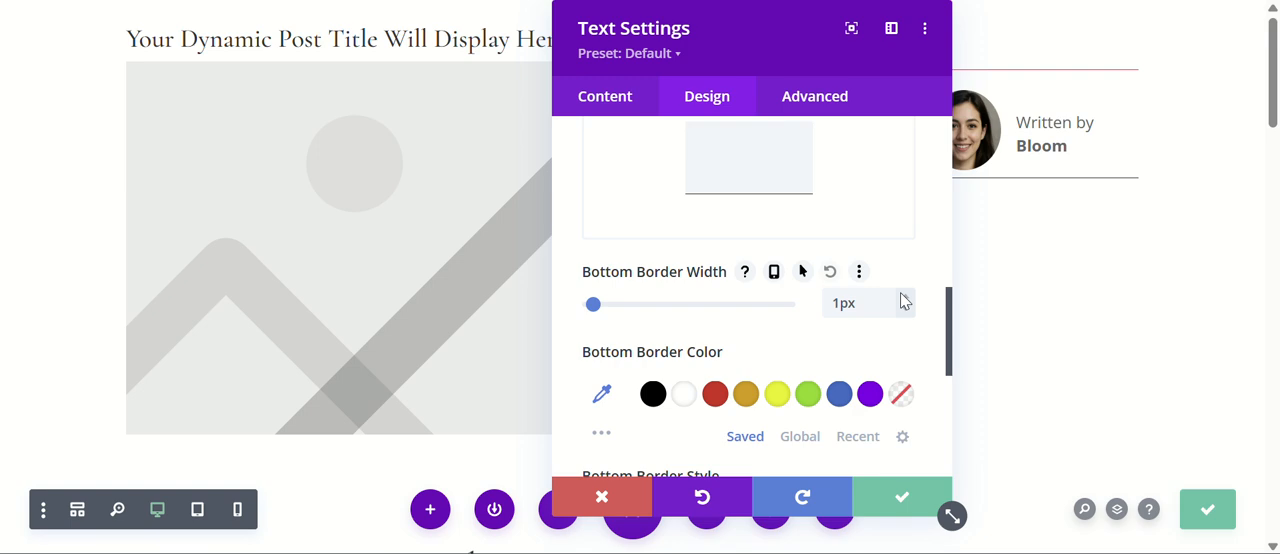
pyautogui.click(714, 396)
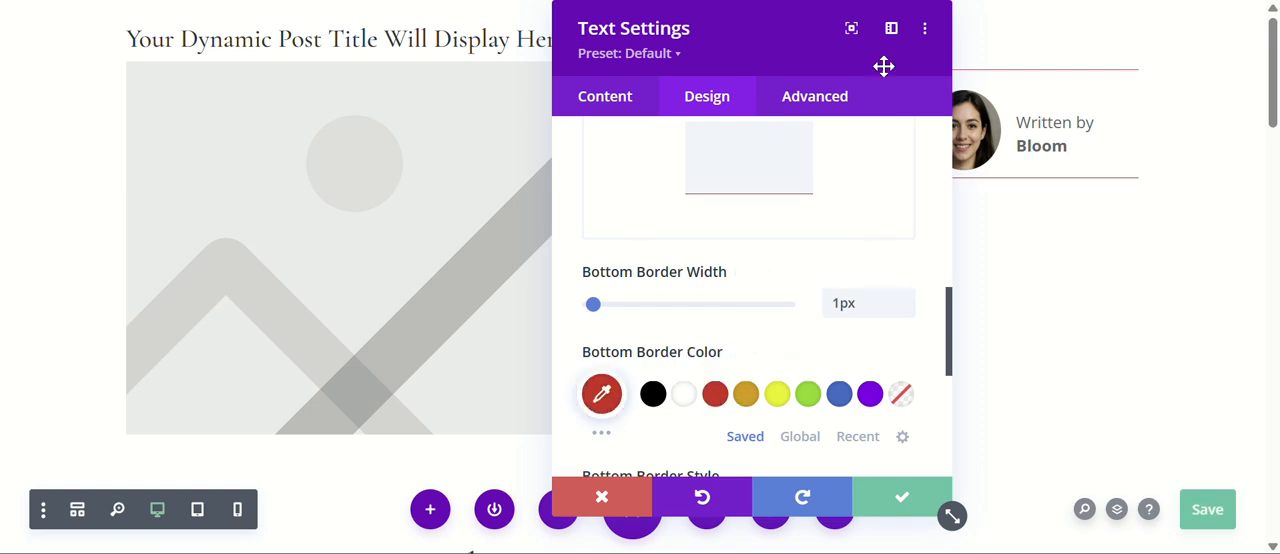
pyautogui.click(902, 498)
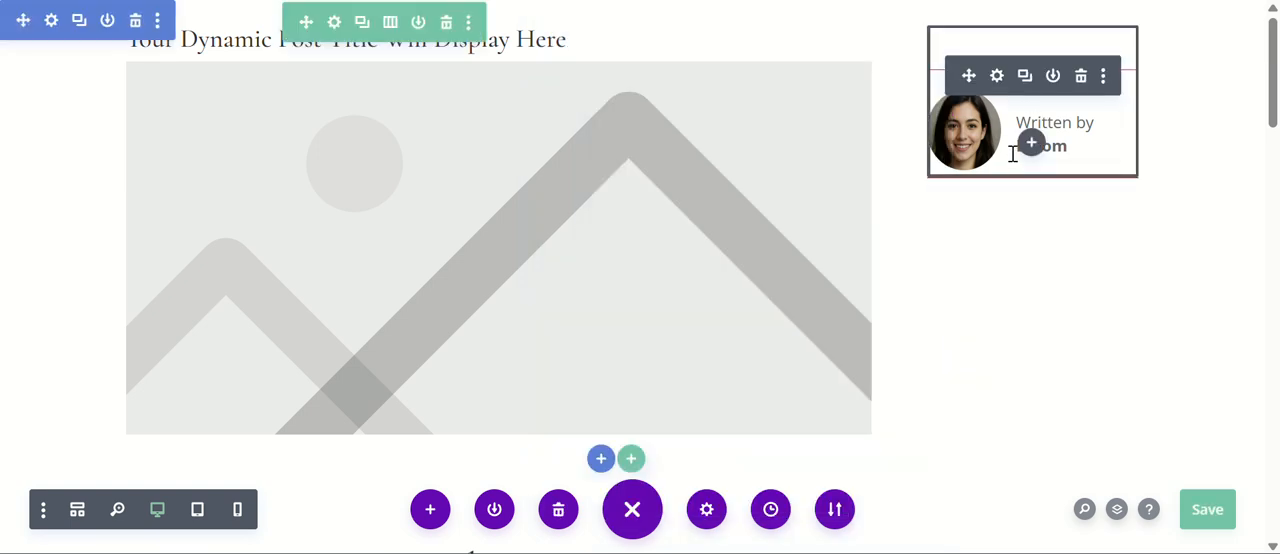
# Set the author box Text module's bottom padding to 10px and save the module settings.
pyautogui.click(997, 75)
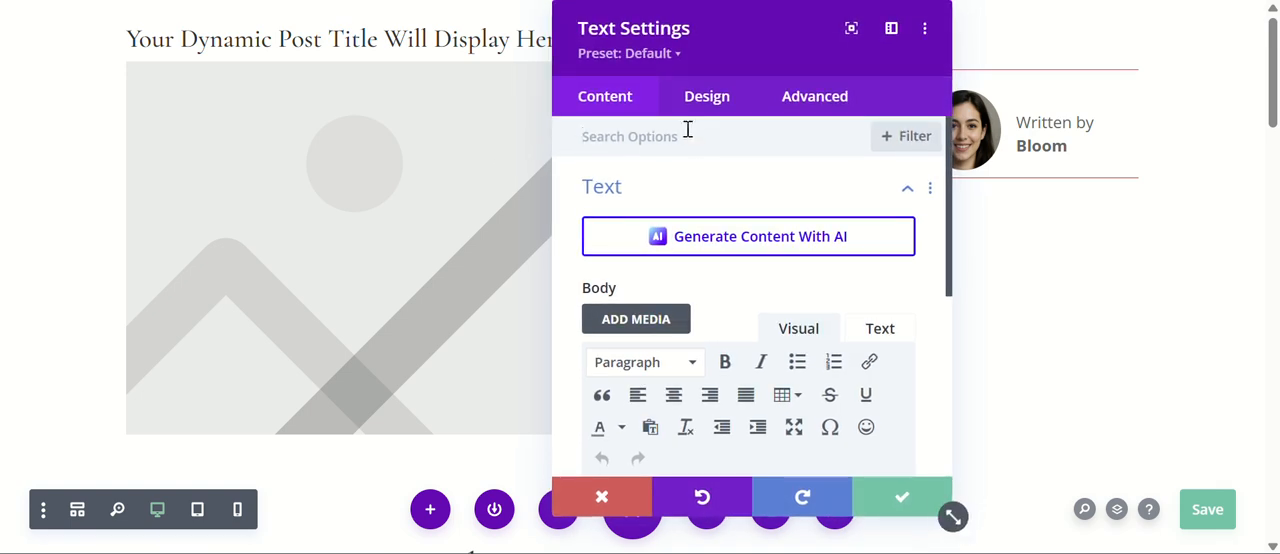
pyautogui.click(703, 100)
pyautogui.scroll(-2, 774, 263)
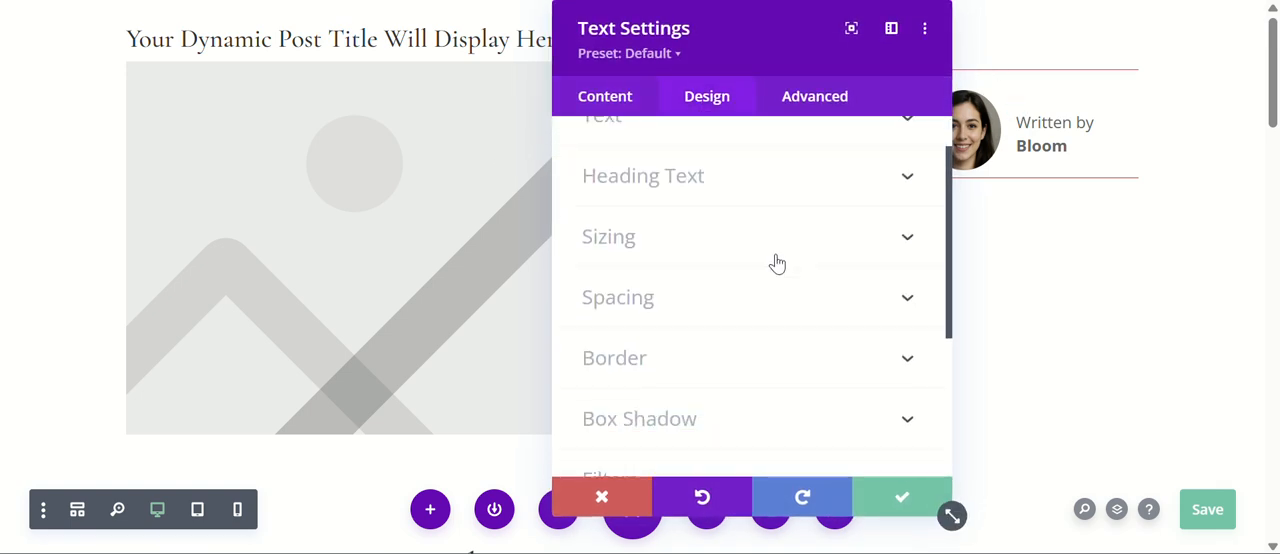
pyautogui.click(702, 266)
pyautogui.scroll(-3, 743, 251)
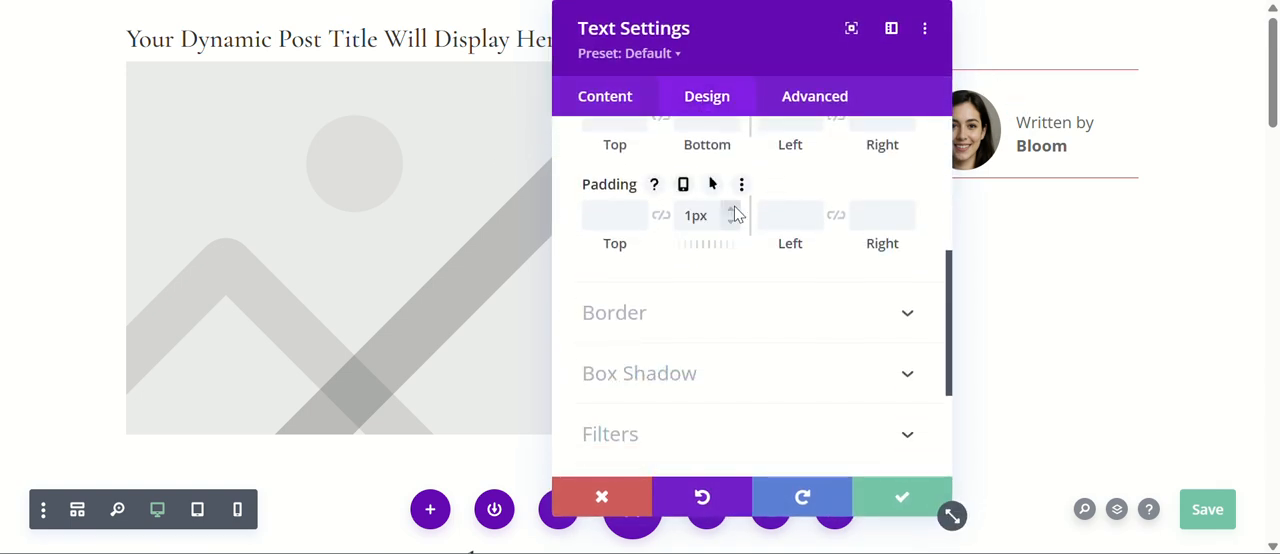
pyautogui.click(731, 214)
pyautogui.click(731, 214)
pyautogui.click(731, 214)
pyautogui.click(731, 214)
pyautogui.click(731, 214)
pyautogui.click(731, 214)
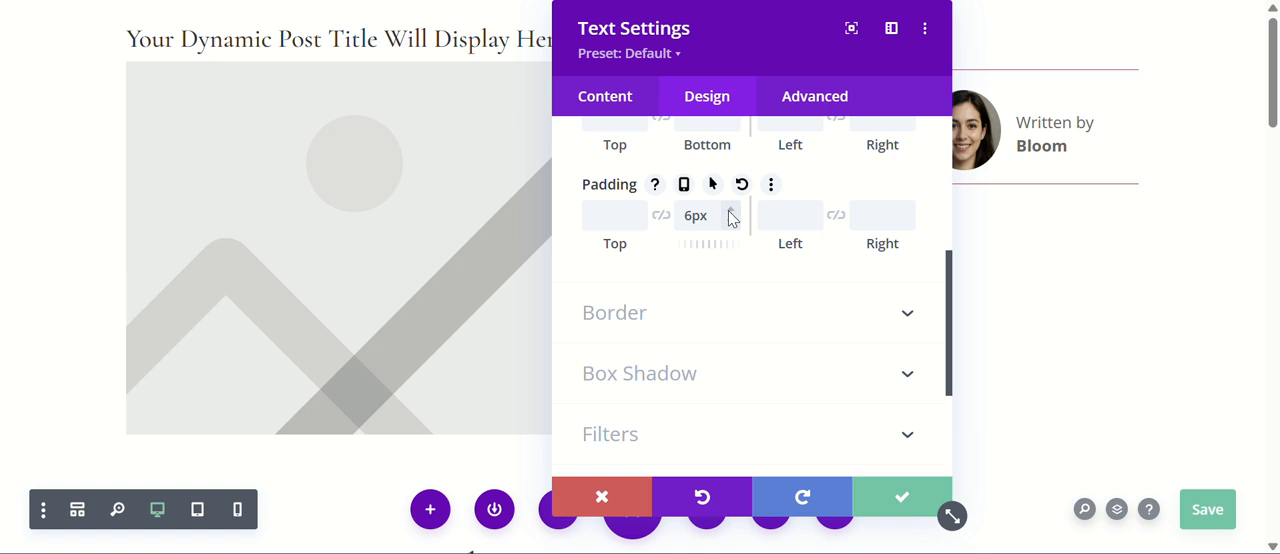
pyautogui.click(731, 214)
pyautogui.click(731, 214)
pyautogui.click(731, 214)
pyautogui.click(731, 214)
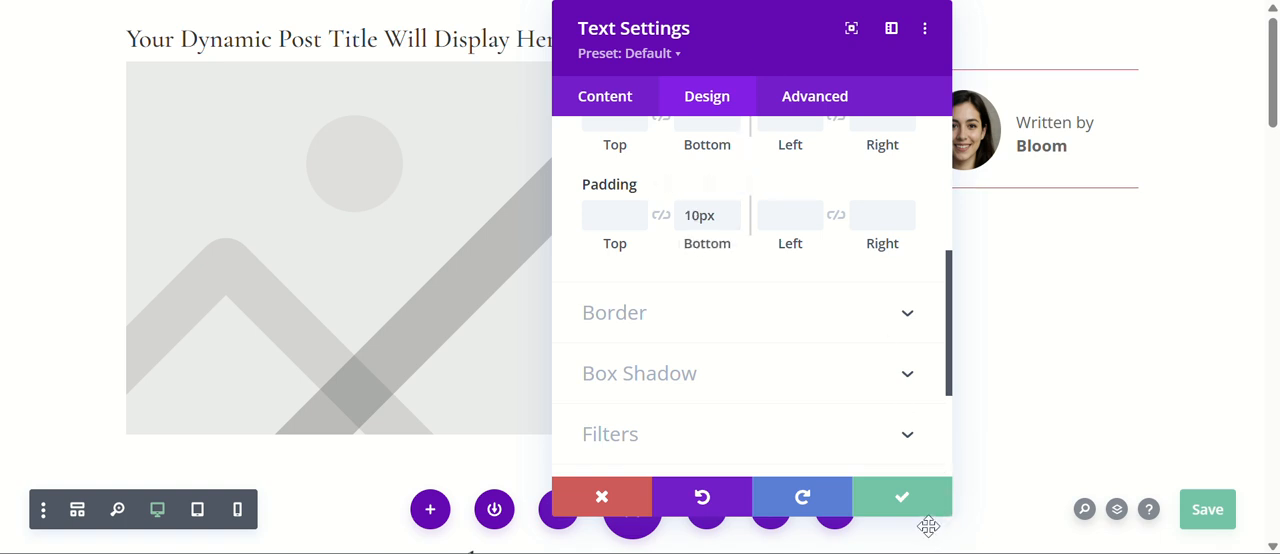
pyautogui.click(903, 500)
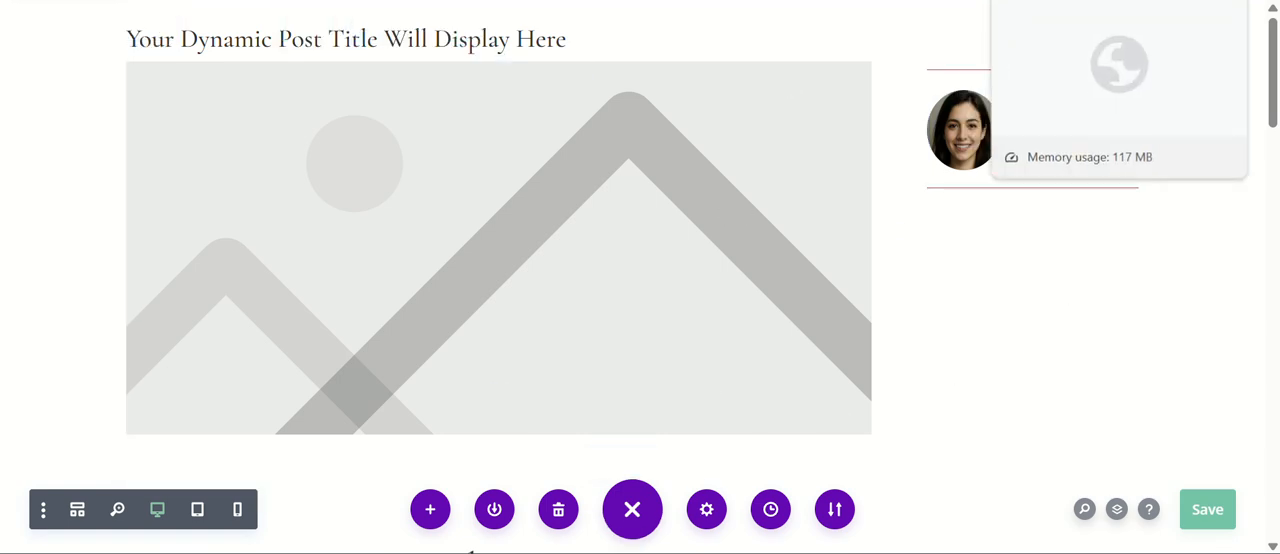
pyautogui.click(1045, 1)
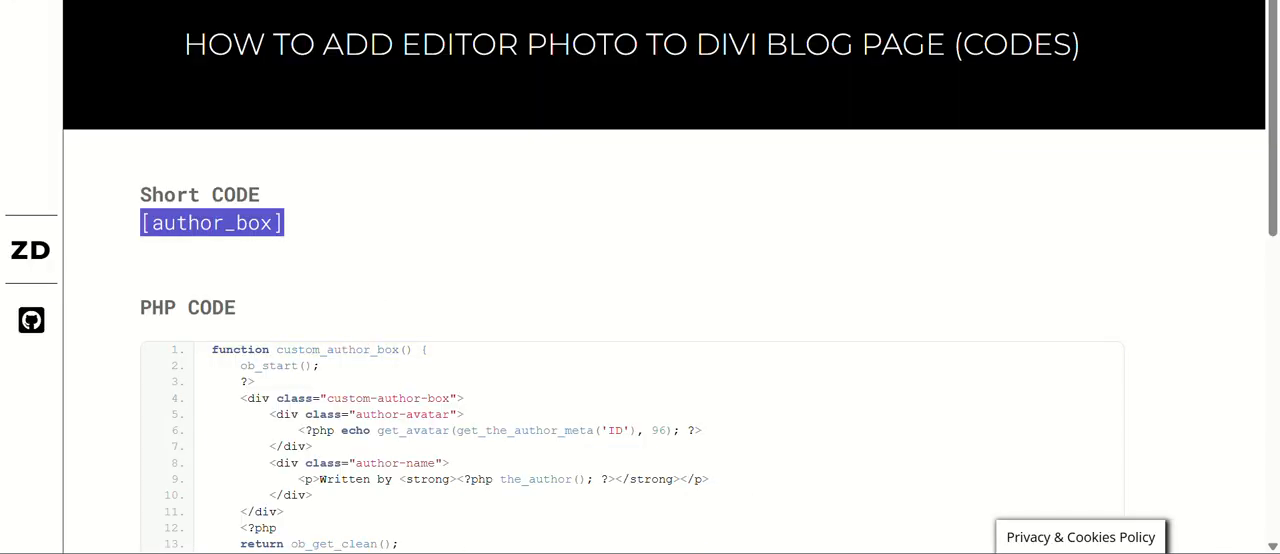
pyautogui.click(510, 1)
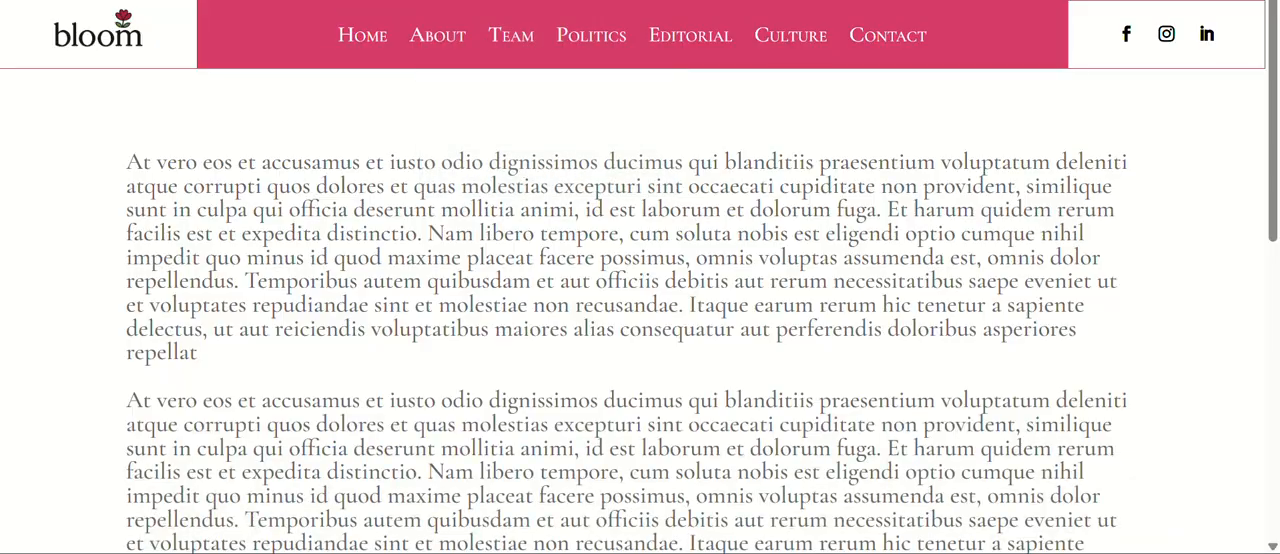
pyautogui.click(680, 1)
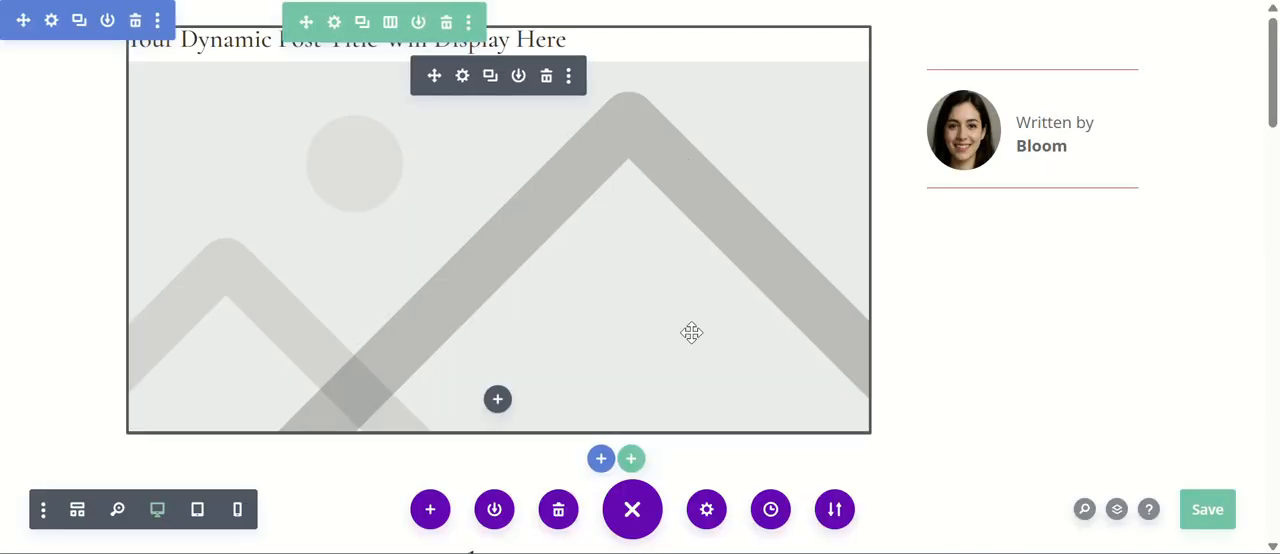
# Review the Custom CSS for the author box in the body template's page-level settings.
pyautogui.click(709, 525)
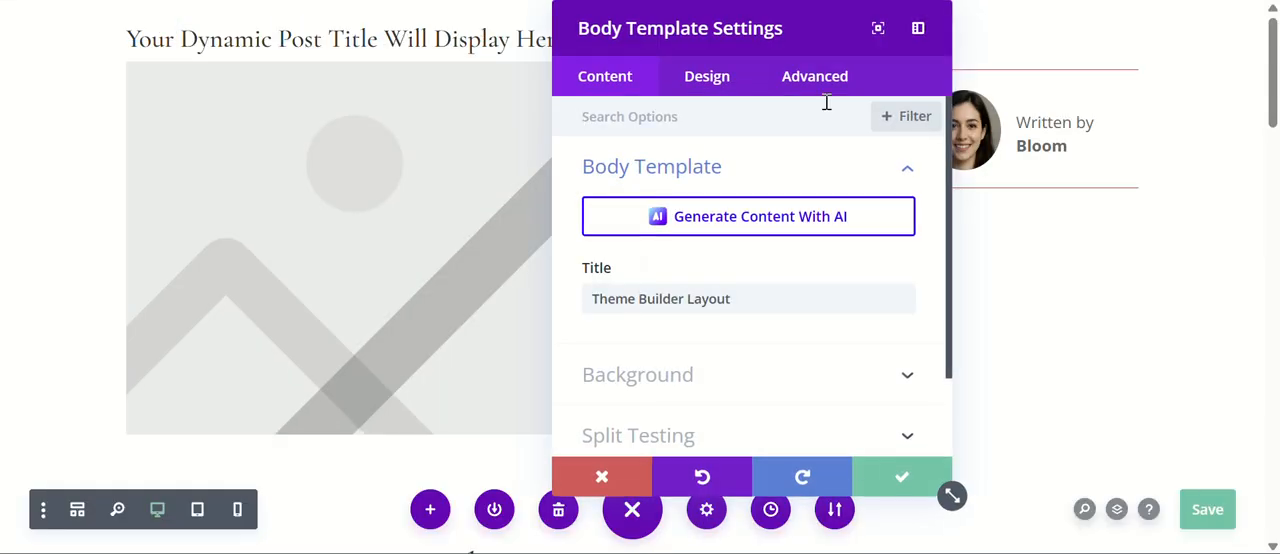
pyautogui.click(815, 80)
pyautogui.click(686, 166)
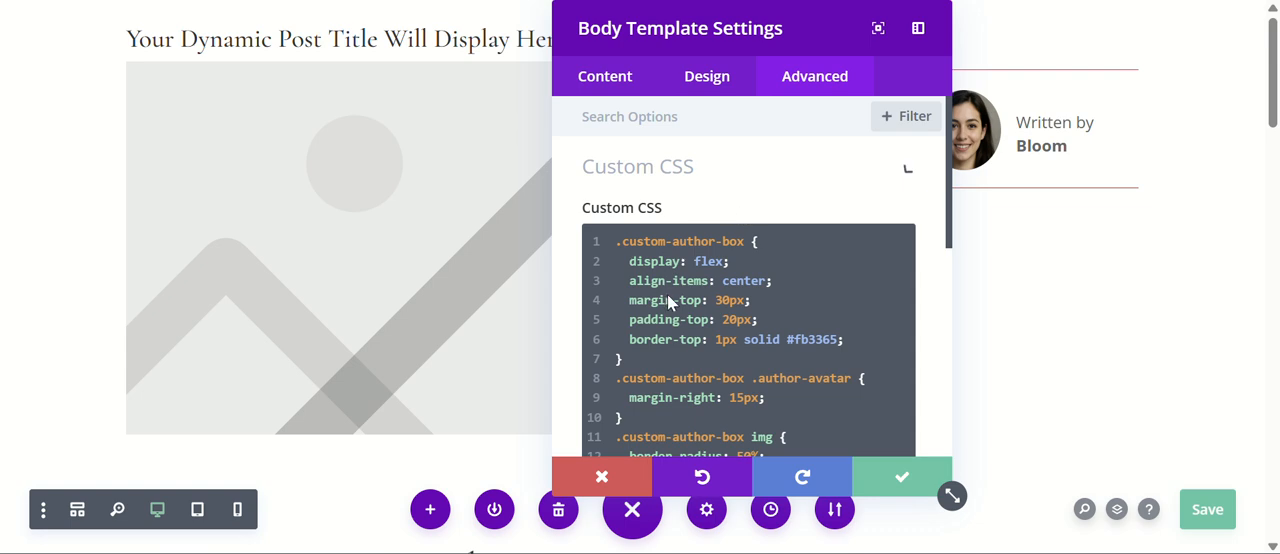
pyautogui.scroll(-3, 667, 300)
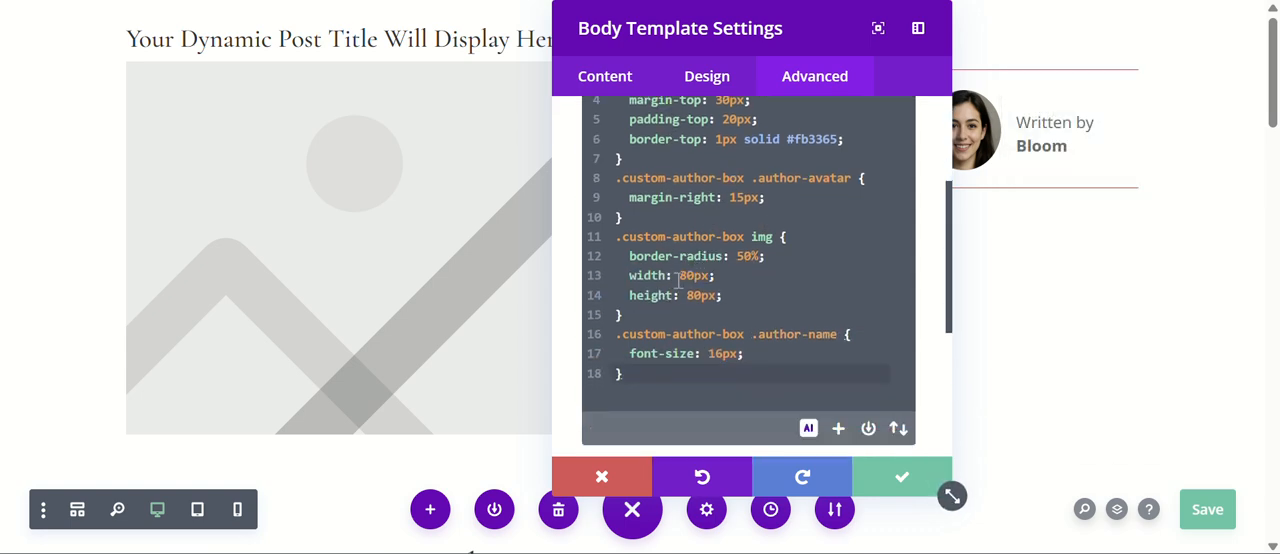
pyautogui.click(874, 474)
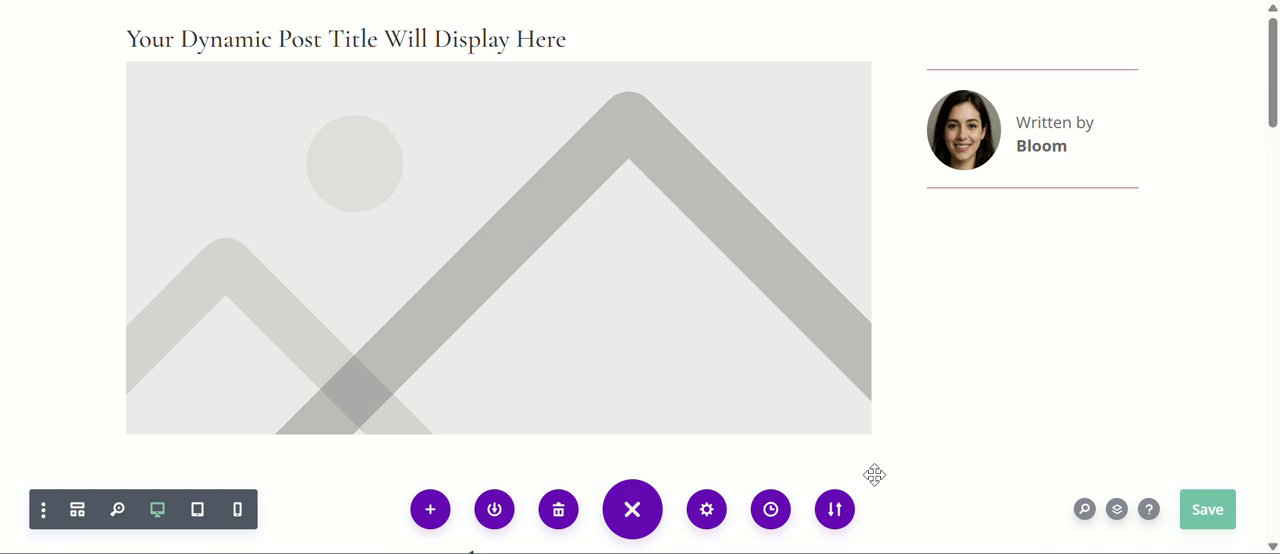
# Open the body template's Custom CSS for editing and copy the optional CSS code from the tutorial's codes page.
pyautogui.click(706, 510)
pyautogui.click(838, 90)
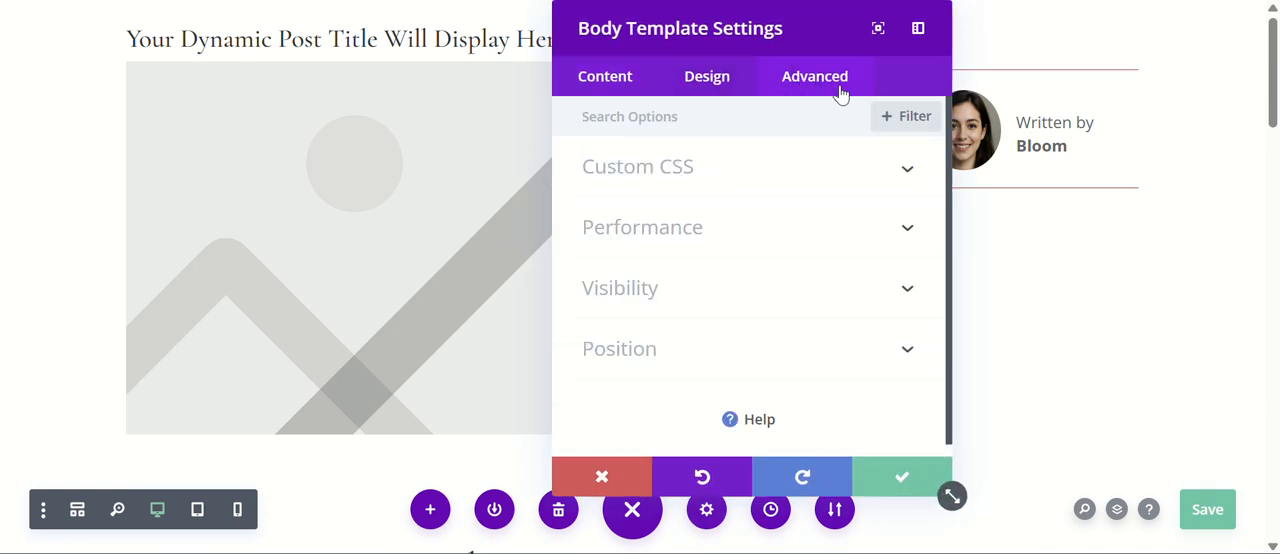
pyautogui.click(664, 188)
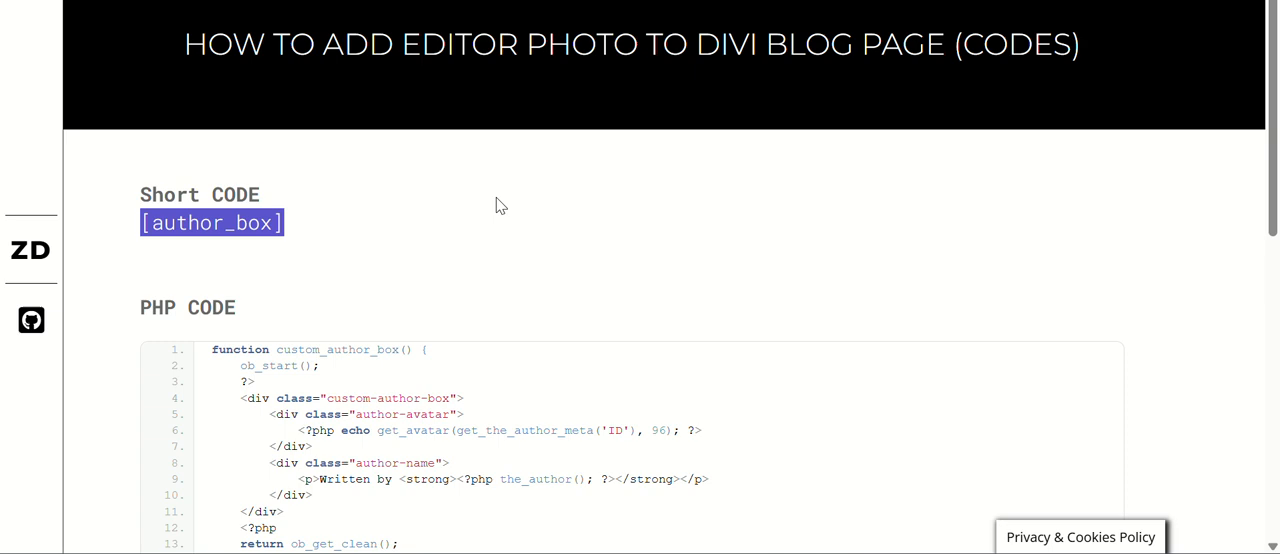
pyautogui.scroll(-8, 495, 210)
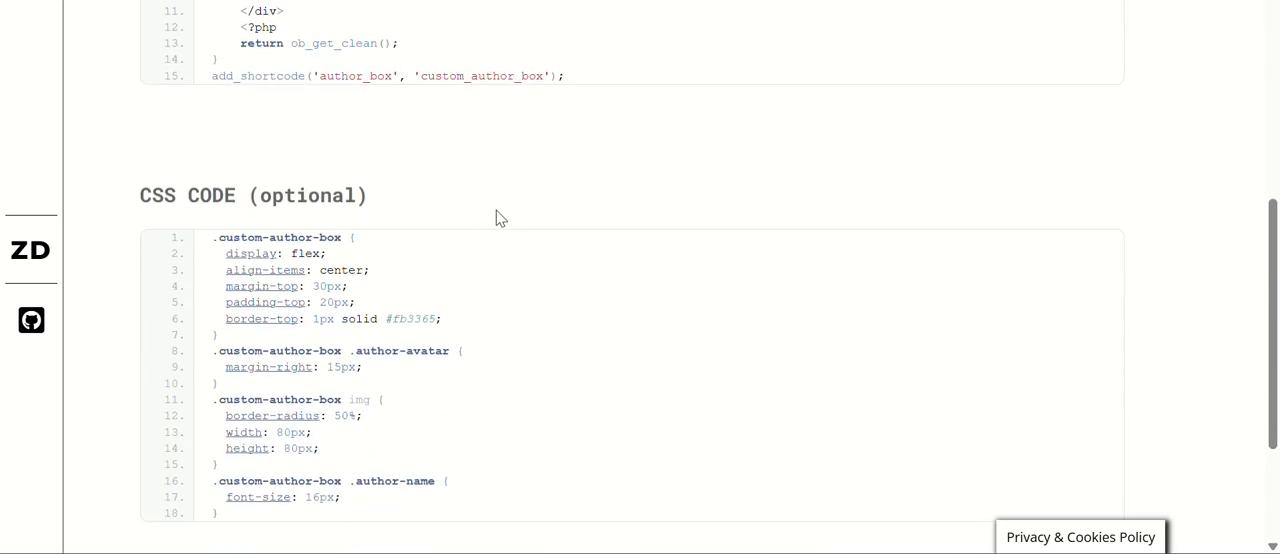
pyautogui.scroll(2, 497, 216)
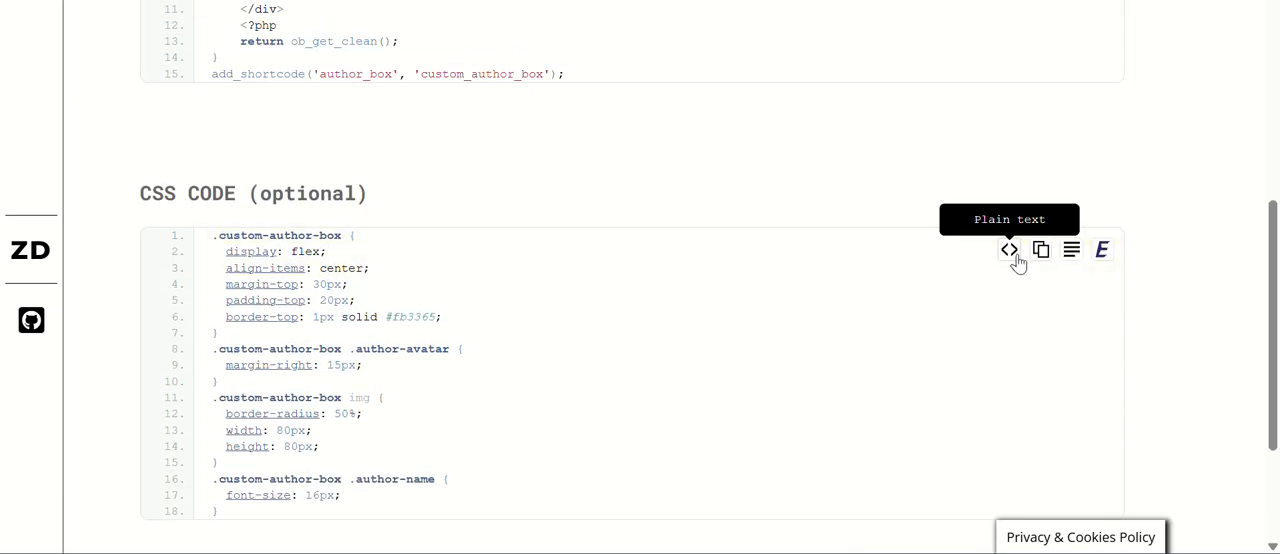
pyautogui.click(1040, 250)
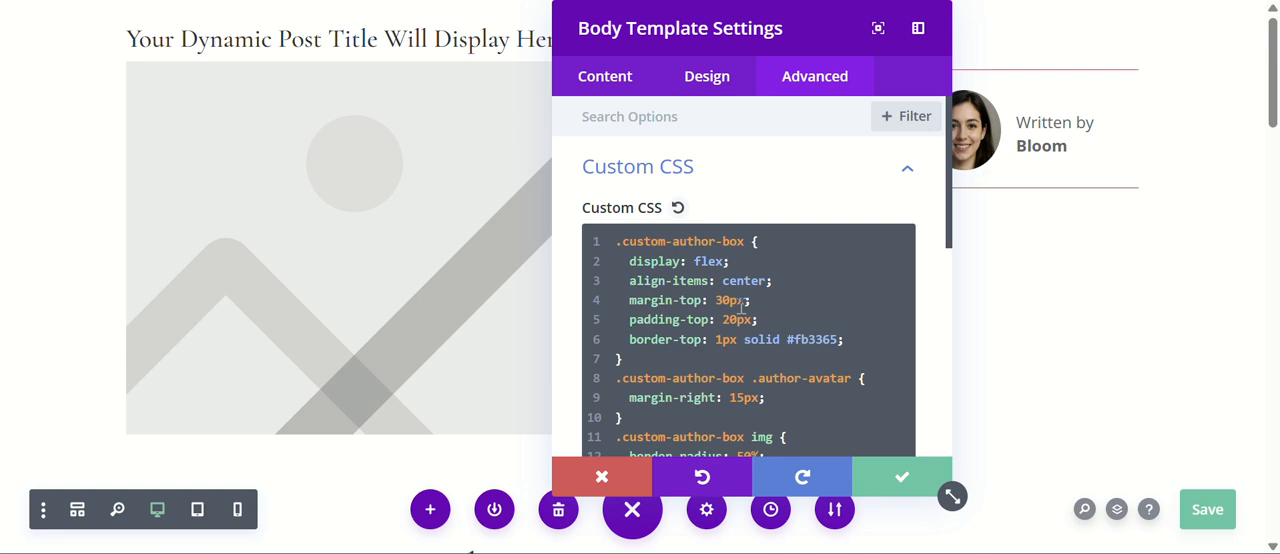
# Clear the body template's Custom CSS, paste the copied .custom-author-box styles in its place, and save the settings.
pyautogui.click(754, 322)
pyautogui.hotkey('ctrl', 'a')
pyautogui.press('BackSpace')
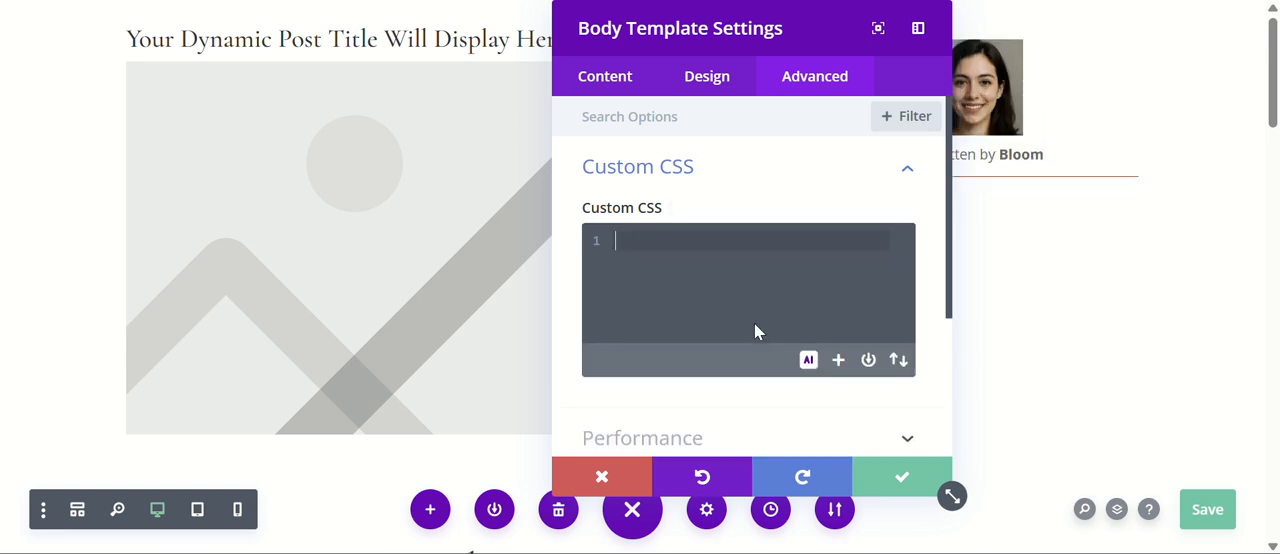
pyautogui.moveTo(800, 30); pyautogui.dragTo(607, 61)
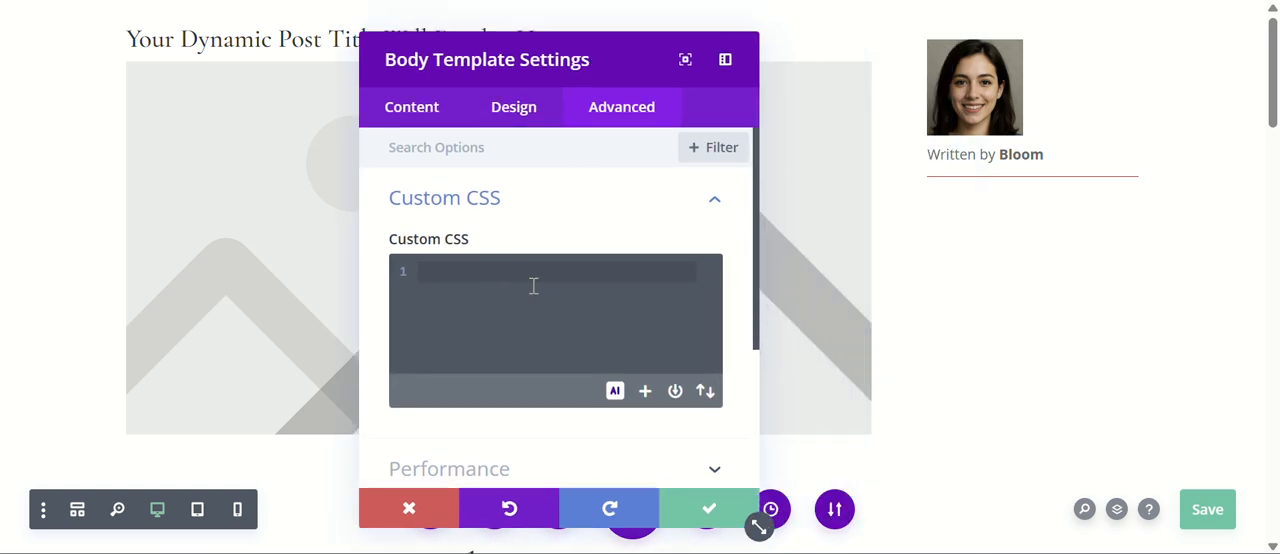
pyautogui.hotkey('ctrl', 'v')
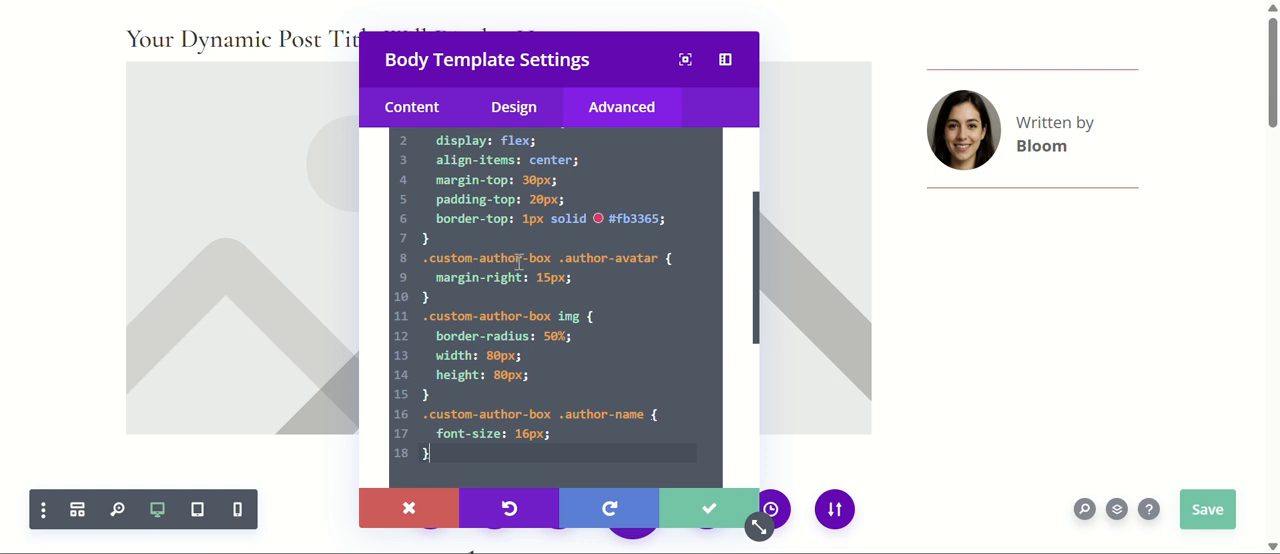
pyautogui.scroll(2, 530, 212)
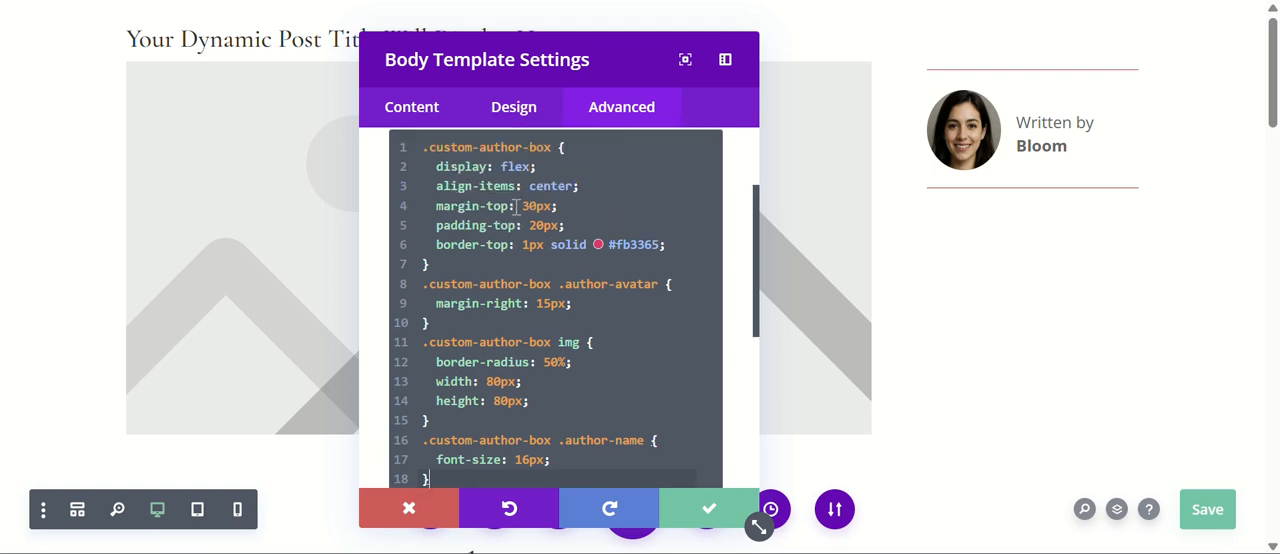
pyautogui.scroll(-2, 510, 205)
pyautogui.scroll(2, 503, 207)
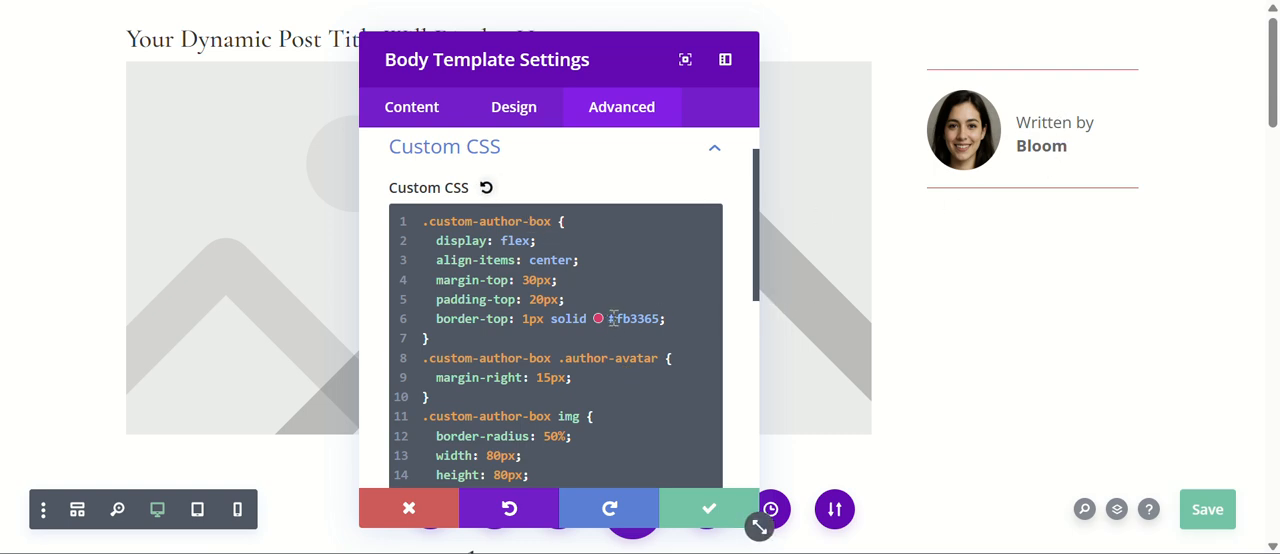
pyautogui.scroll(-2, 585, 330)
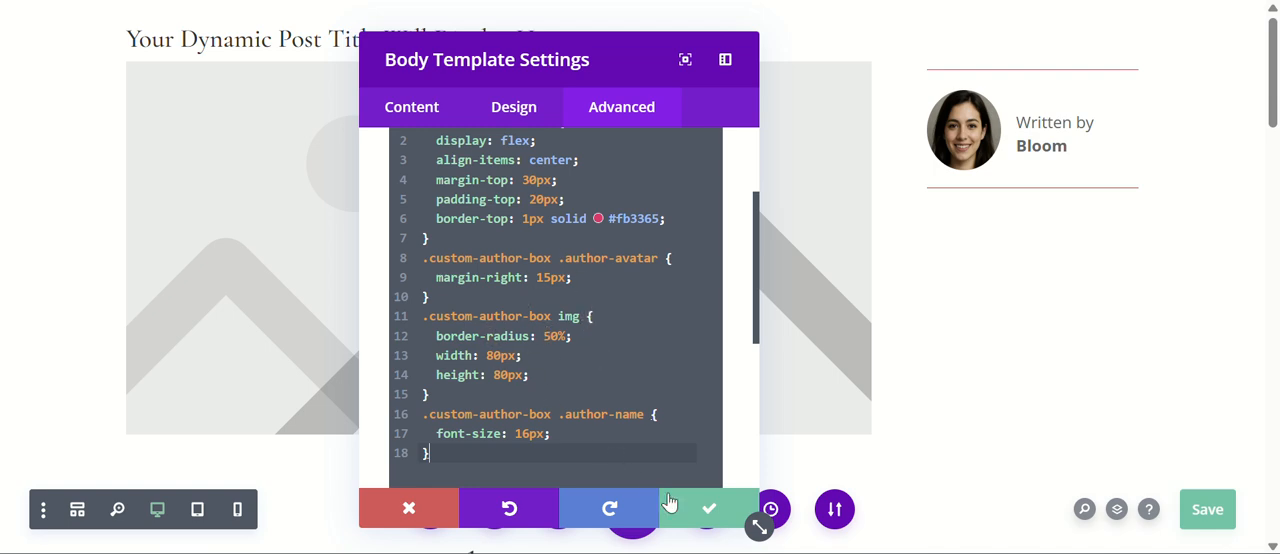
pyautogui.click(700, 508)
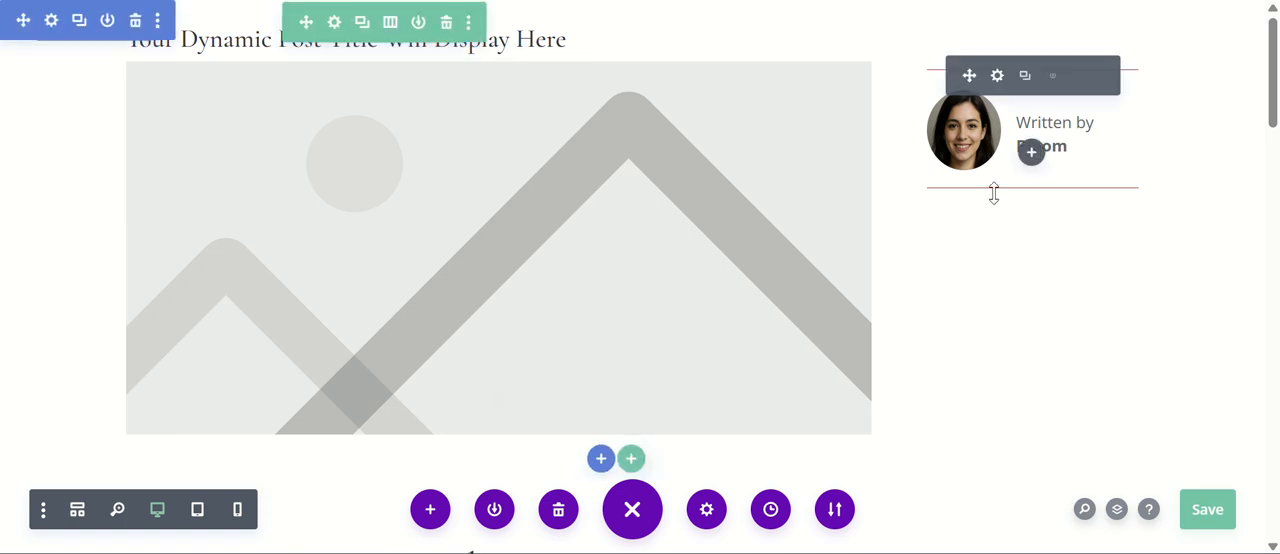
# Insert a Text module below the author box and replace its placeholder content with "Visit our social media pages".
pyautogui.click(1031, 152)
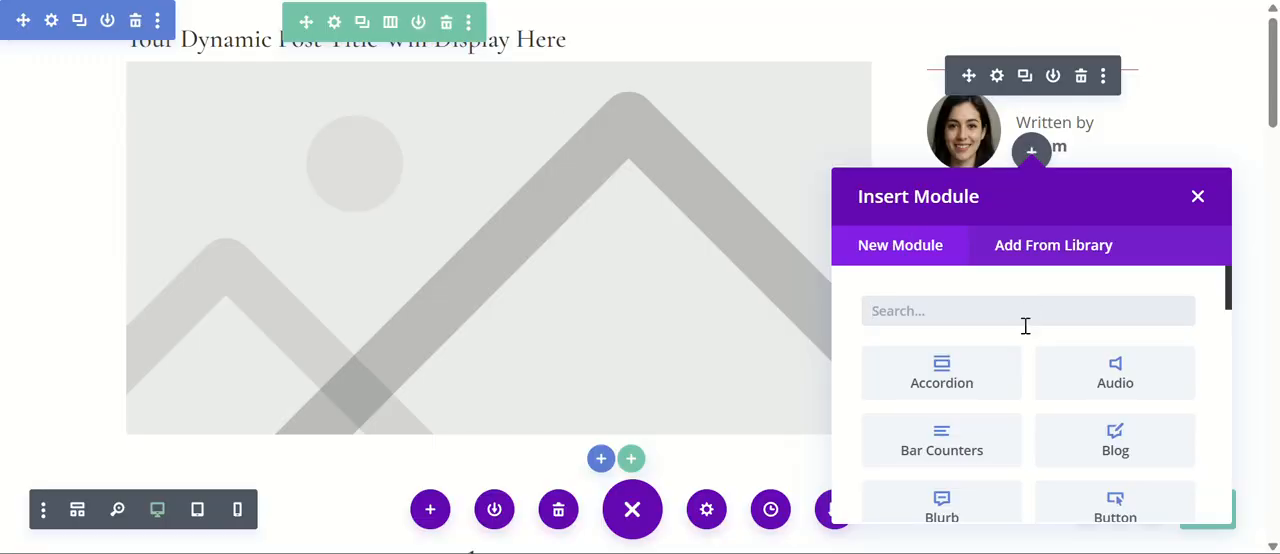
pyautogui.write('text')
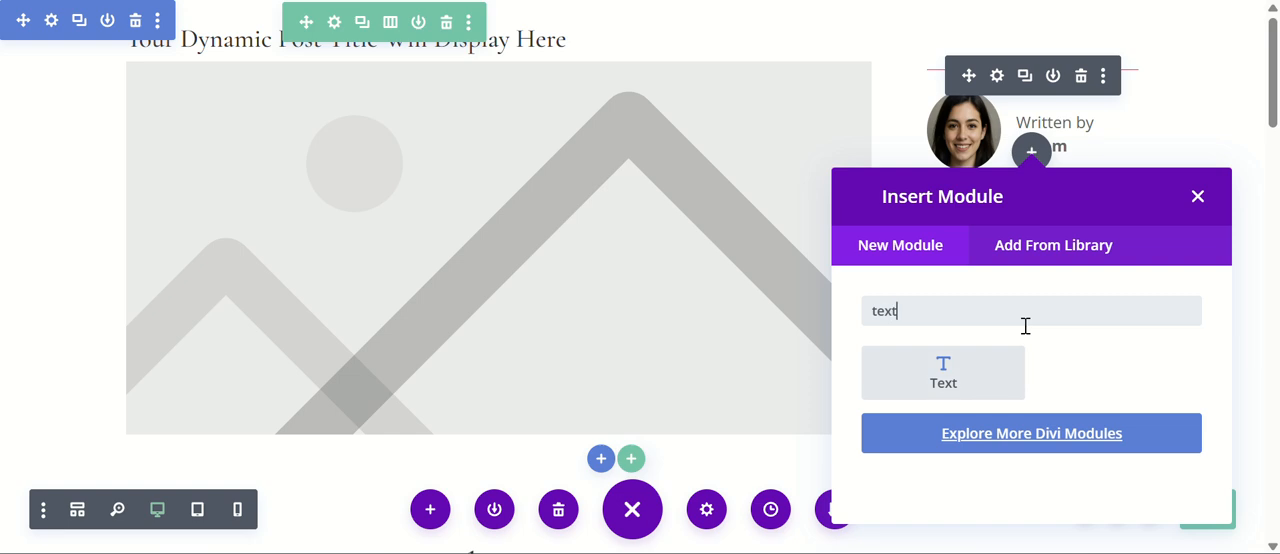
pyautogui.click(958, 365)
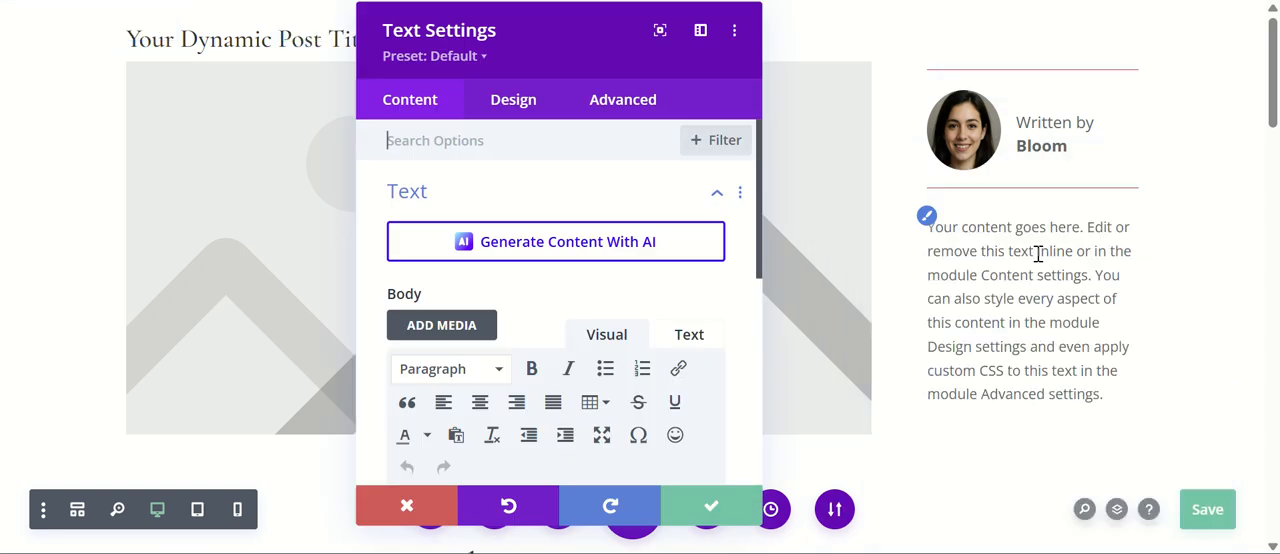
pyautogui.scroll(-1, 462, 320)
pyautogui.scroll(-2, 462, 320)
pyautogui.tripleClick(519, 341)
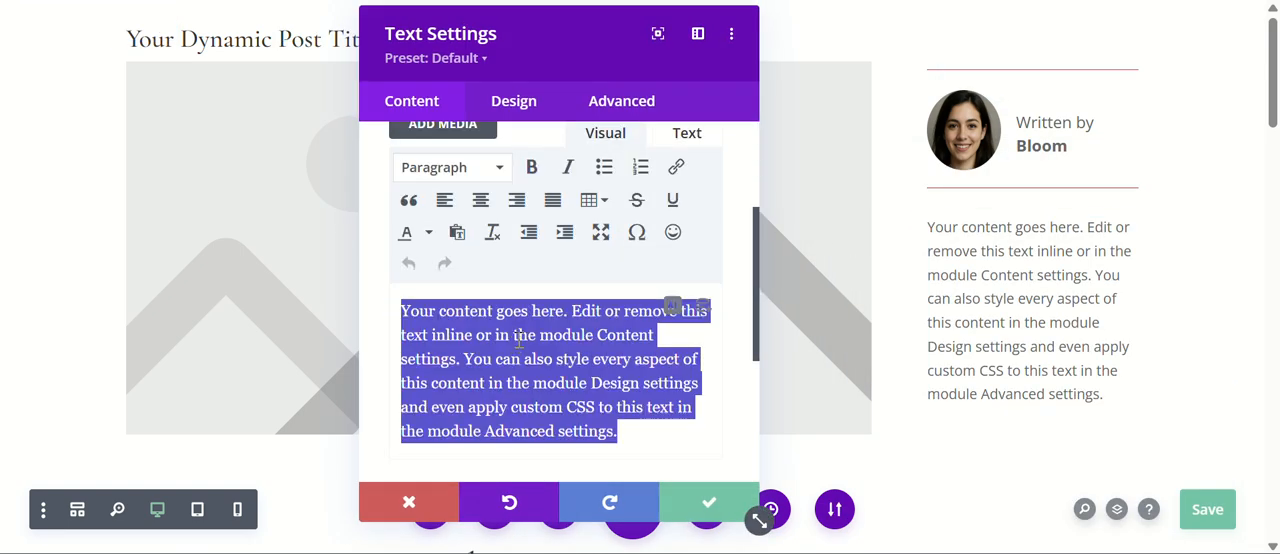
pyautogui.press('BackSpace')
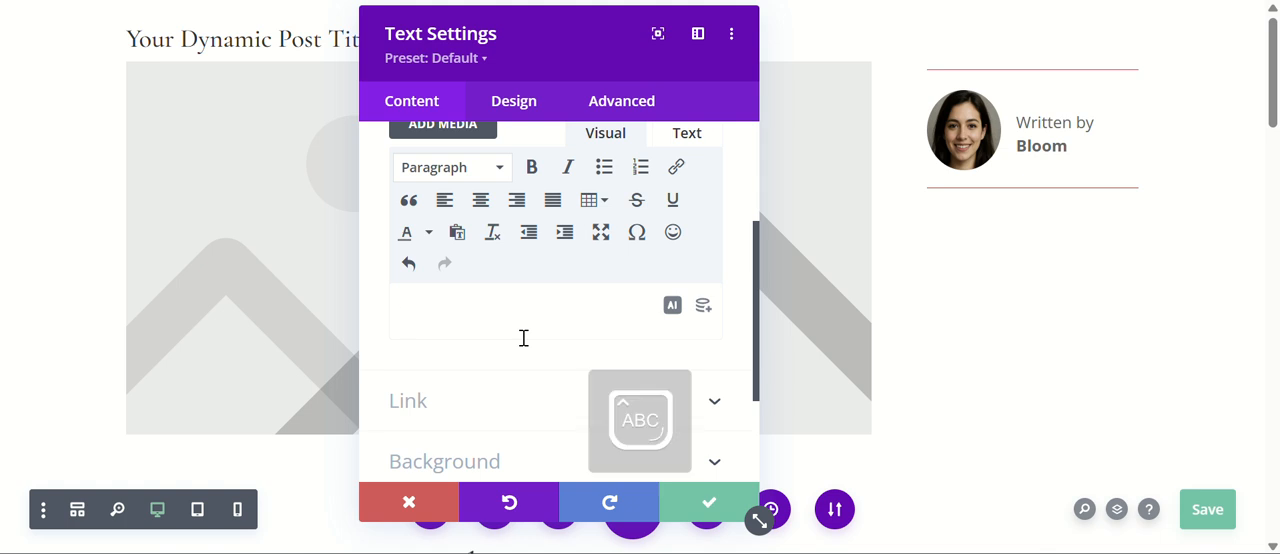
pyautogui.write('Visi')
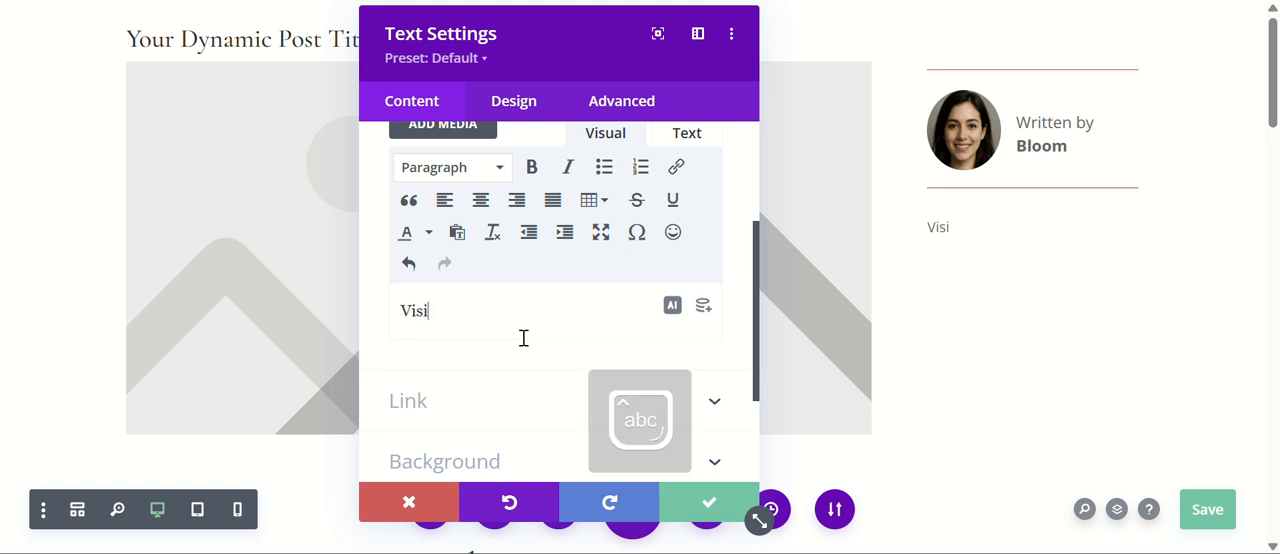
pyautogui.write('t our social media pages')
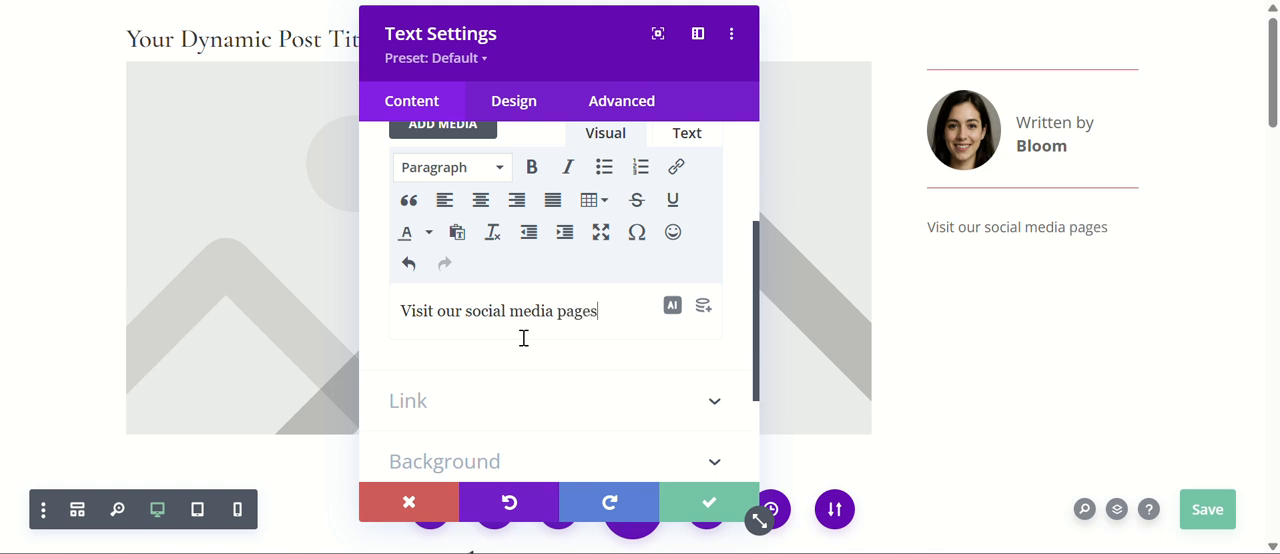
# Style the new text in Cormorant Garamond, Bold, black (#000000), 18px, and save the module settings.
pyautogui.click(512, 104)
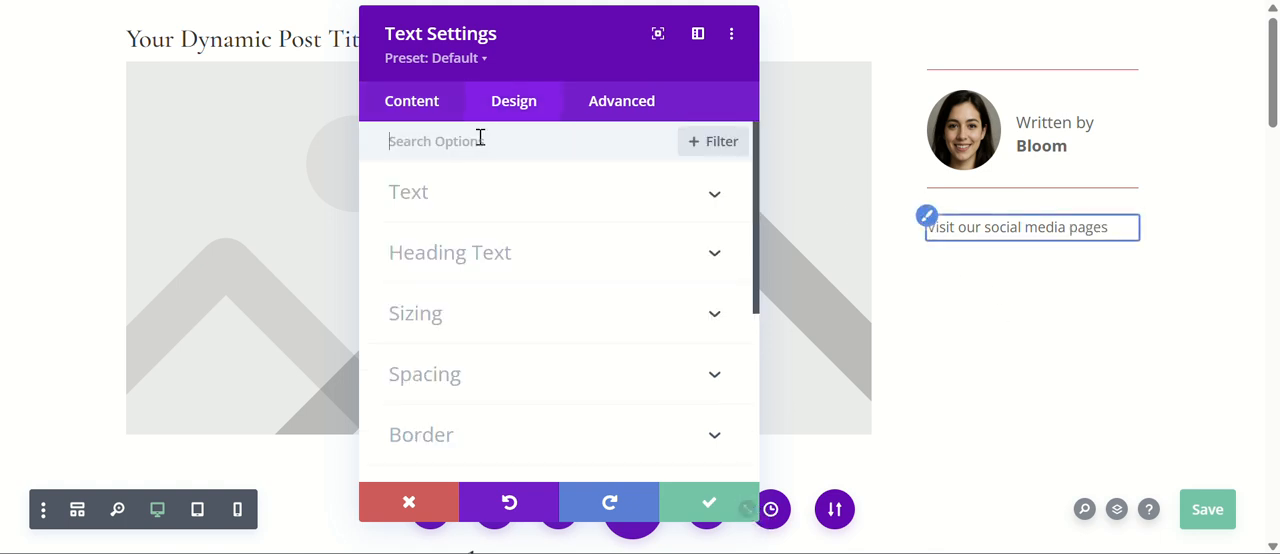
pyautogui.click(514, 322)
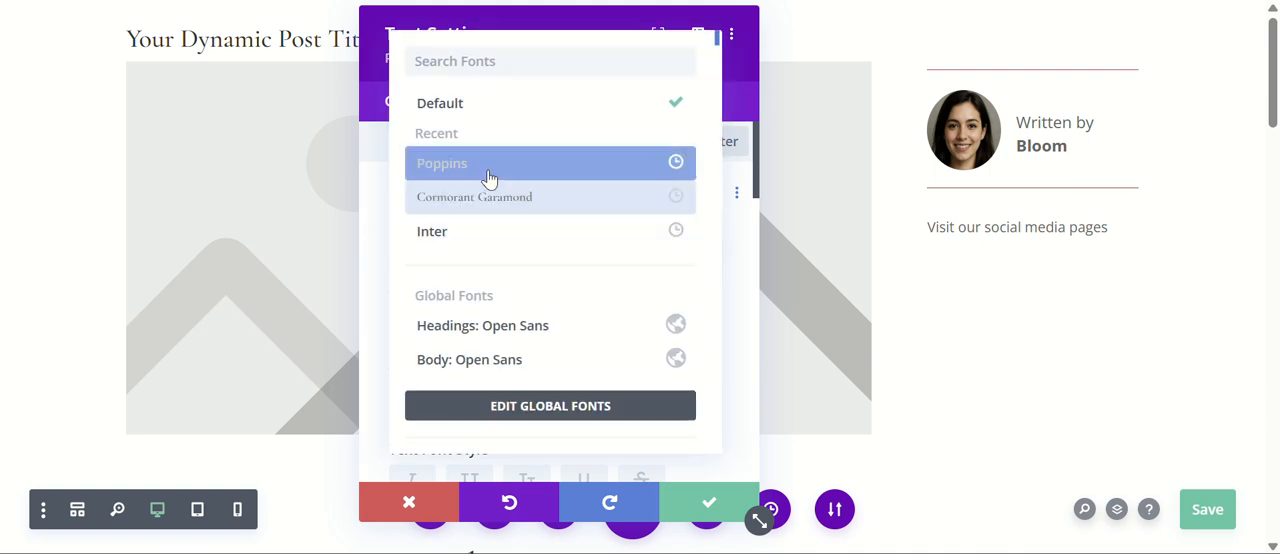
pyautogui.click(506, 209)
pyautogui.scroll(-2, 540, 277)
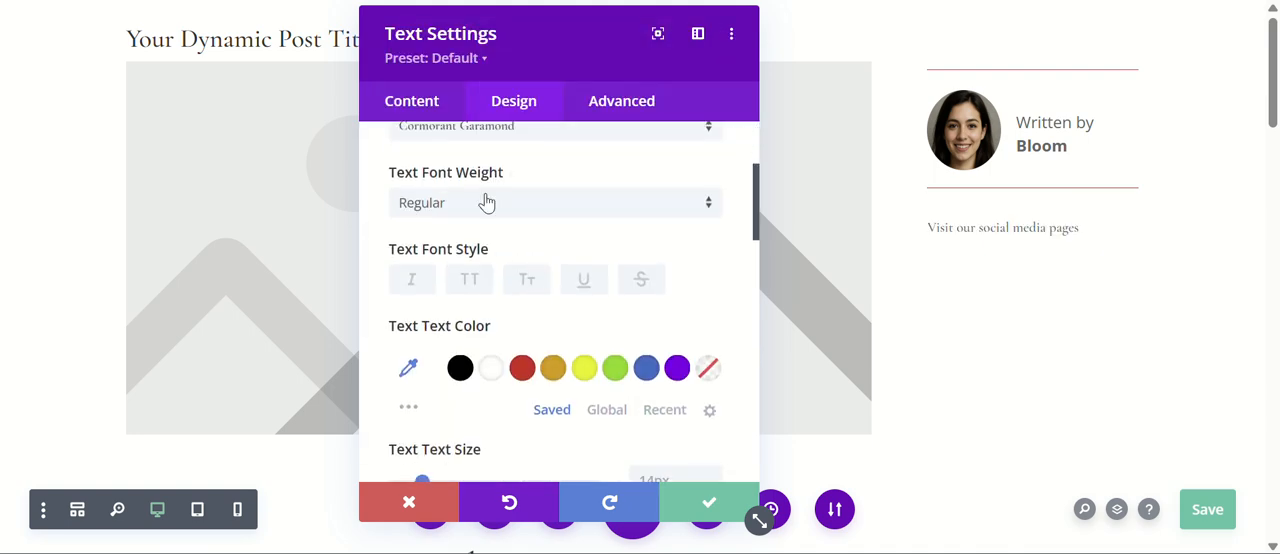
pyautogui.click(460, 368)
pyautogui.click(508, 205)
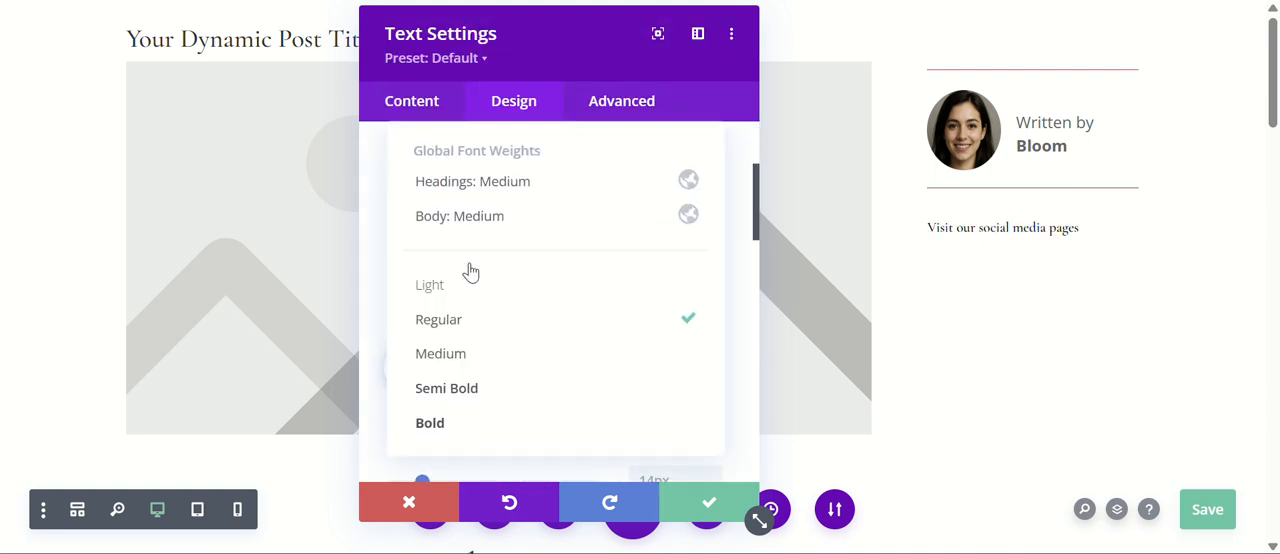
pyautogui.click(457, 420)
pyautogui.scroll(-1, 637, 279)
pyautogui.scroll(-2, 637, 279)
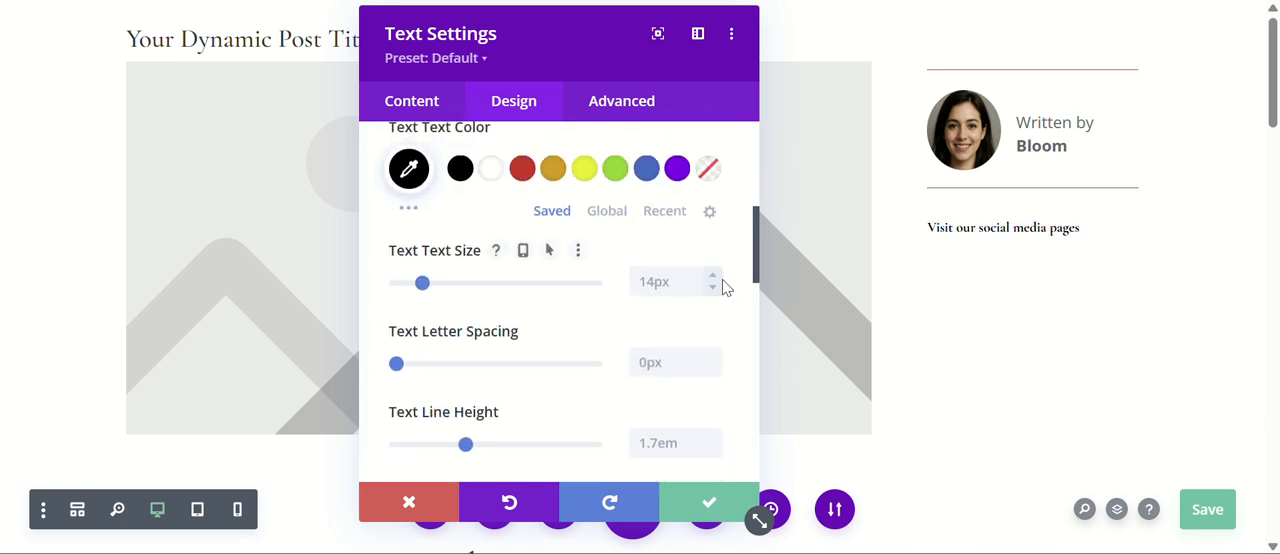
pyautogui.click(715, 278)
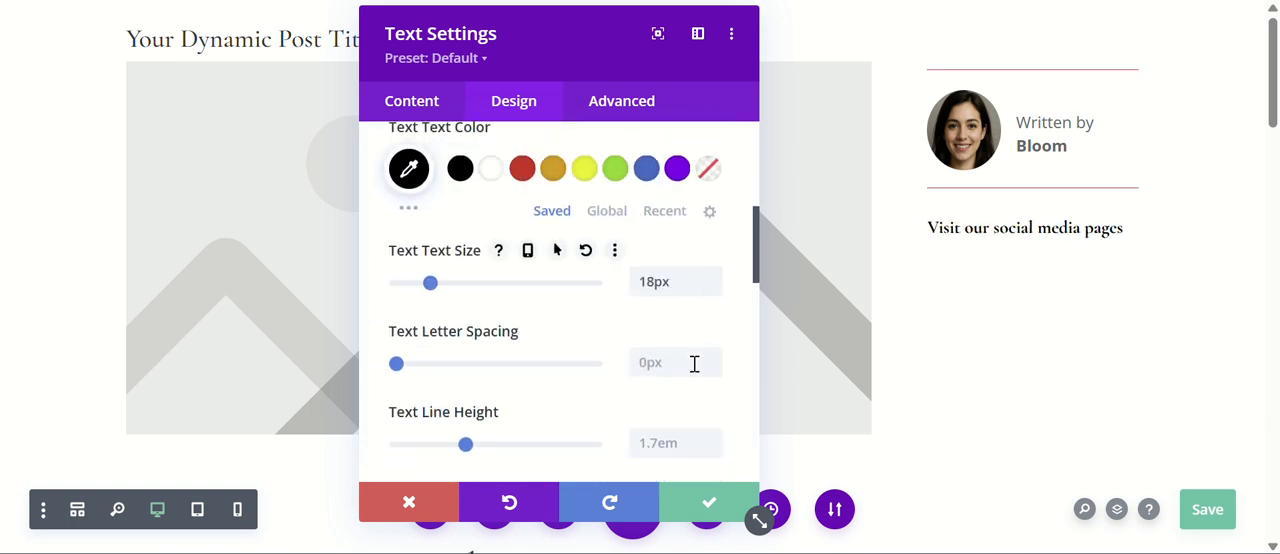
pyautogui.click(709, 502)
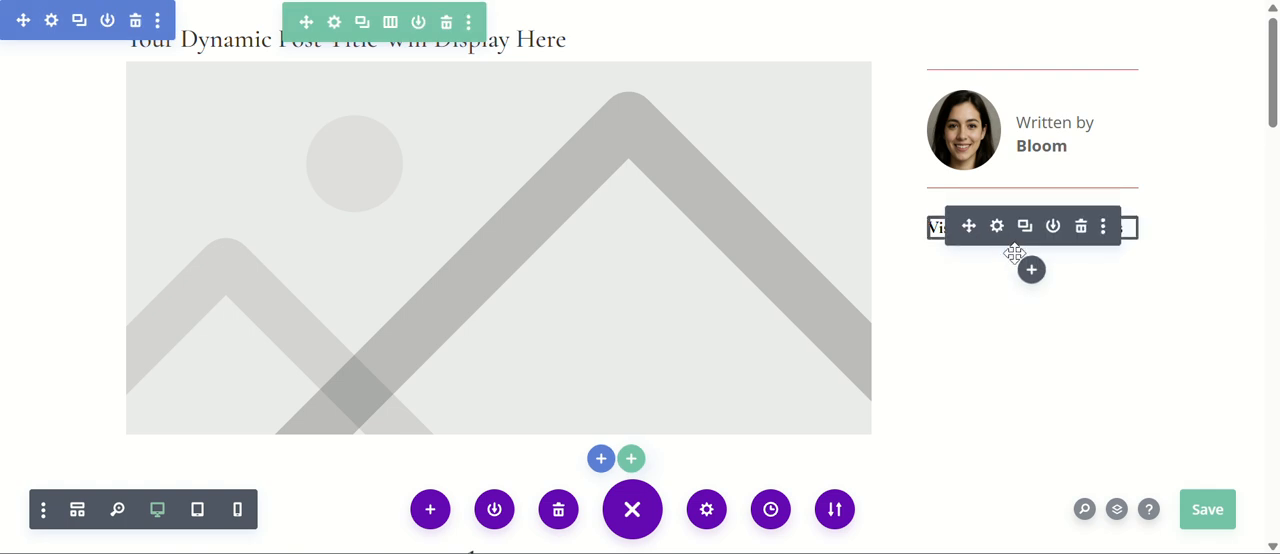
# Insert a Social Media Follow module below the "Visit our social media pages" text, add a dribbble network, and save the module.
pyautogui.click(1031, 270)
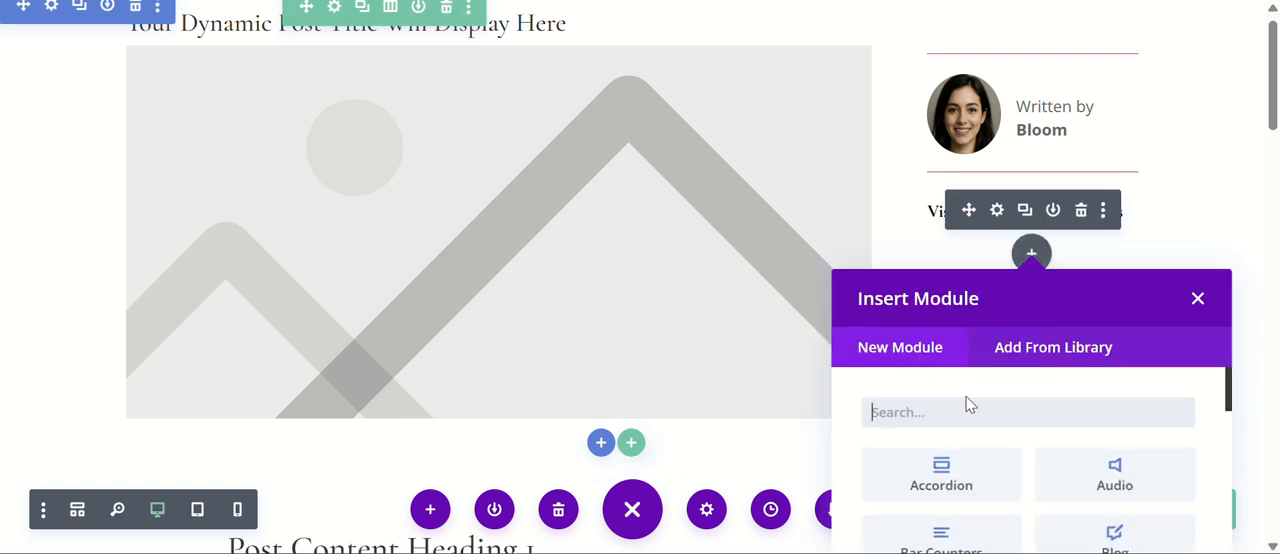
pyautogui.write('soc')
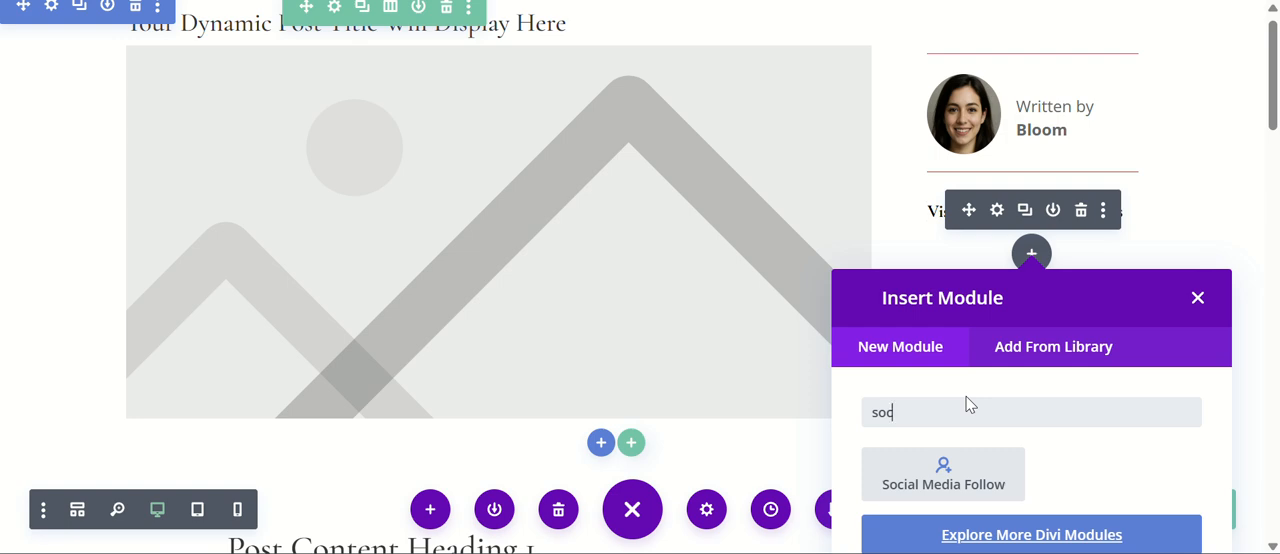
pyautogui.click(940, 472)
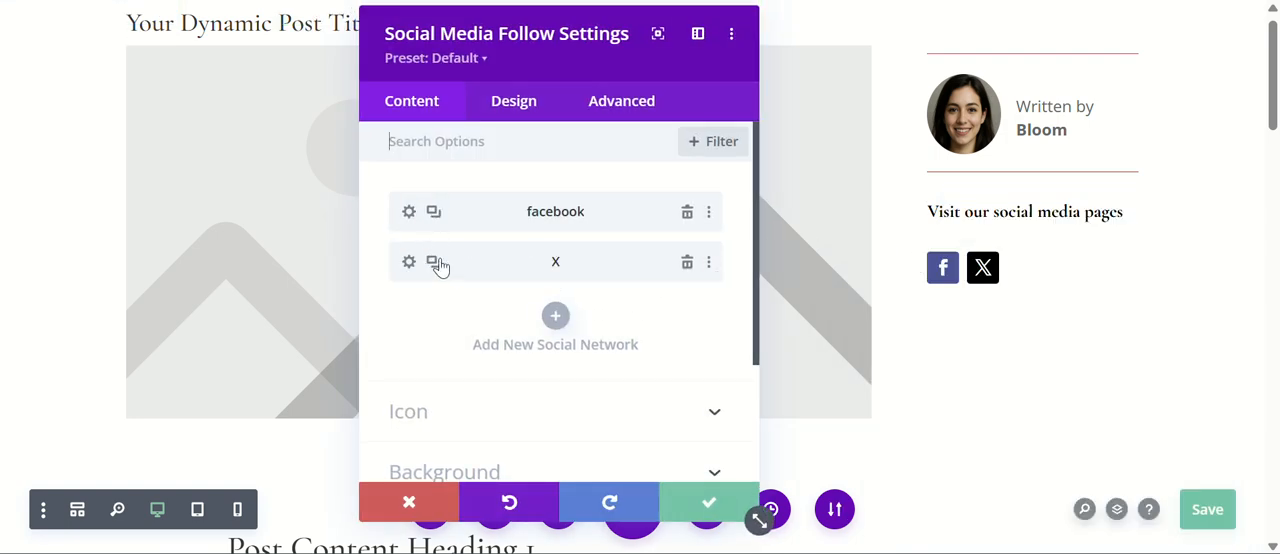
pyautogui.click(556, 316)
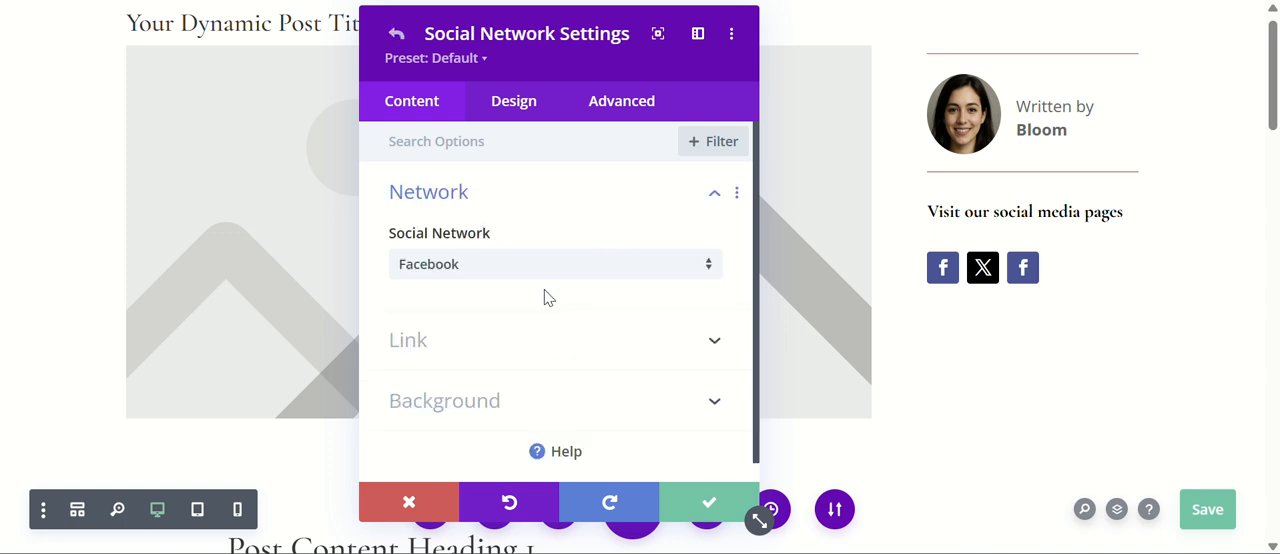
pyautogui.click(540, 270)
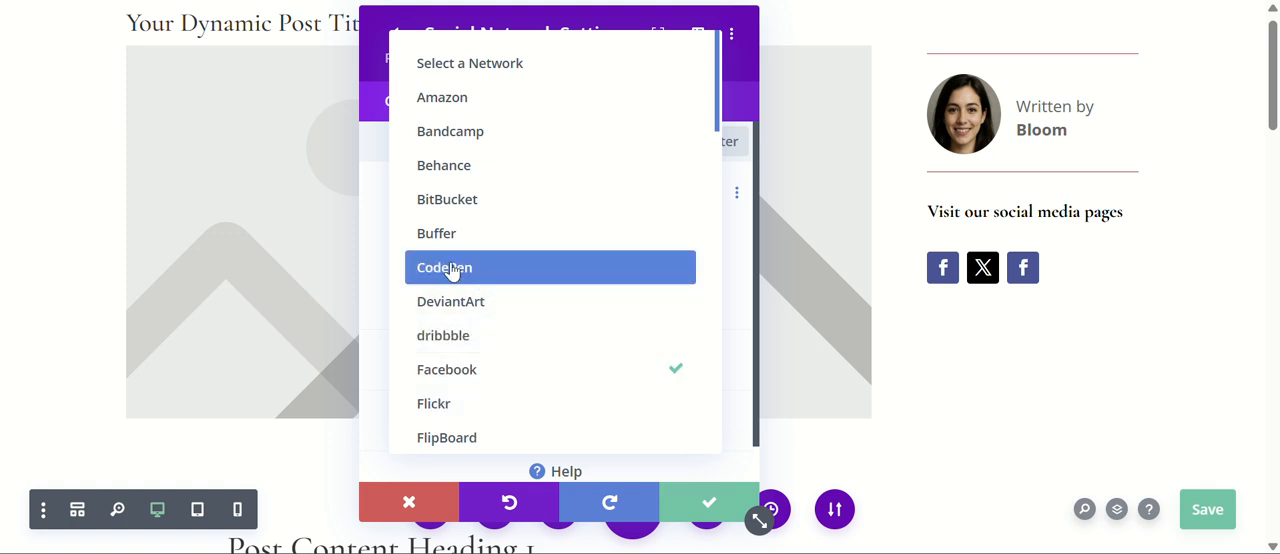
pyautogui.click(443, 338)
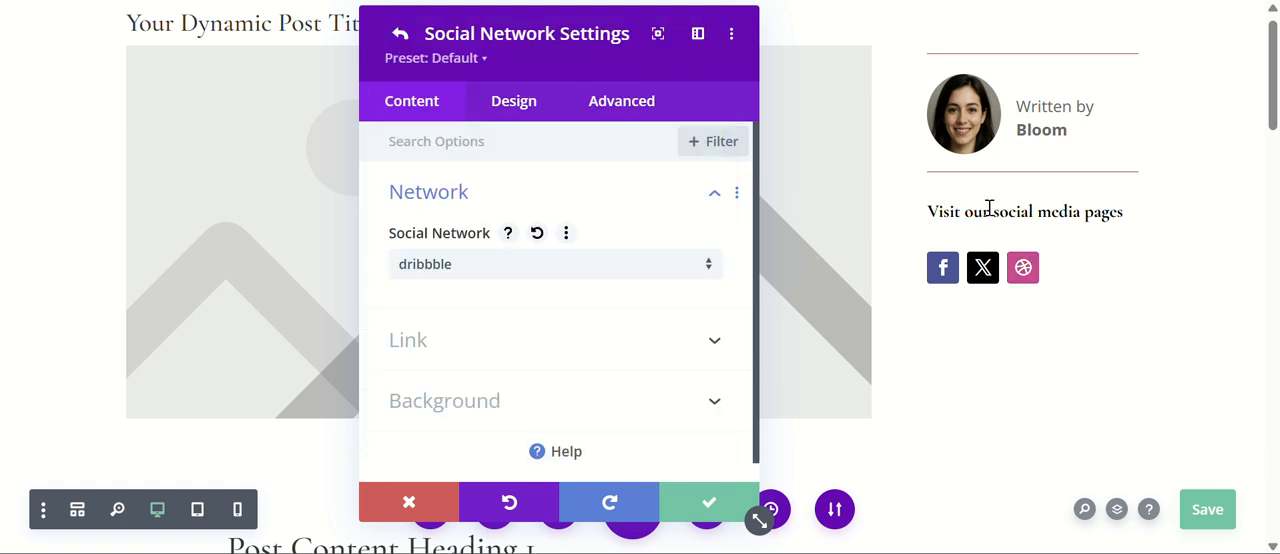
pyautogui.click(707, 503)
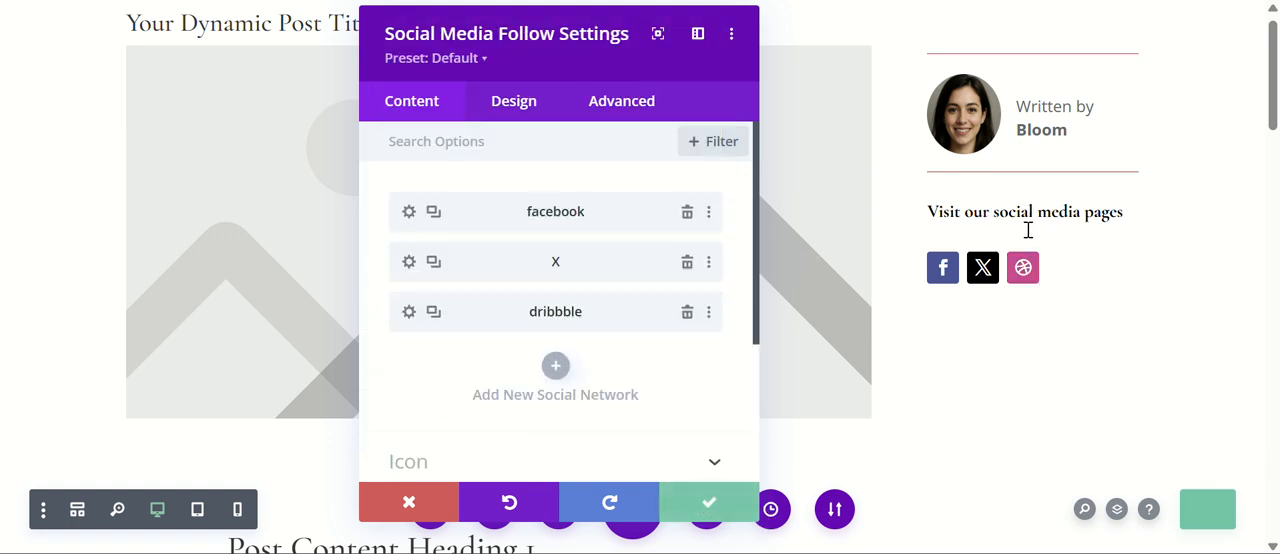
pyautogui.click(740, 492)
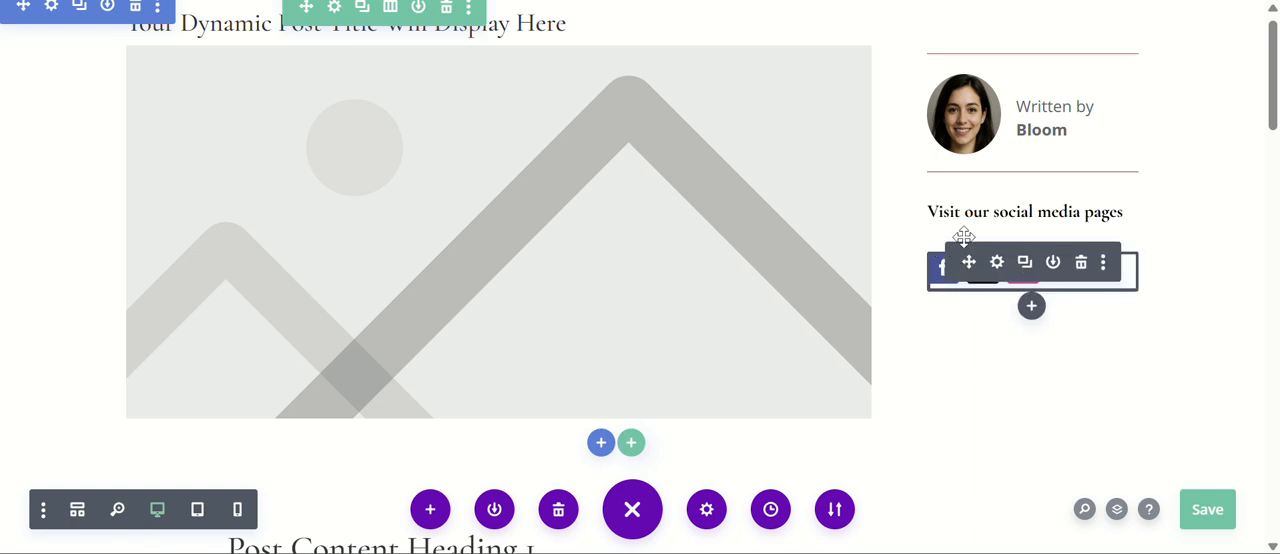
# Insert a Divider module below the social icons, place a duplicate of it above the icons, and save the template.
pyautogui.click(1031, 307)
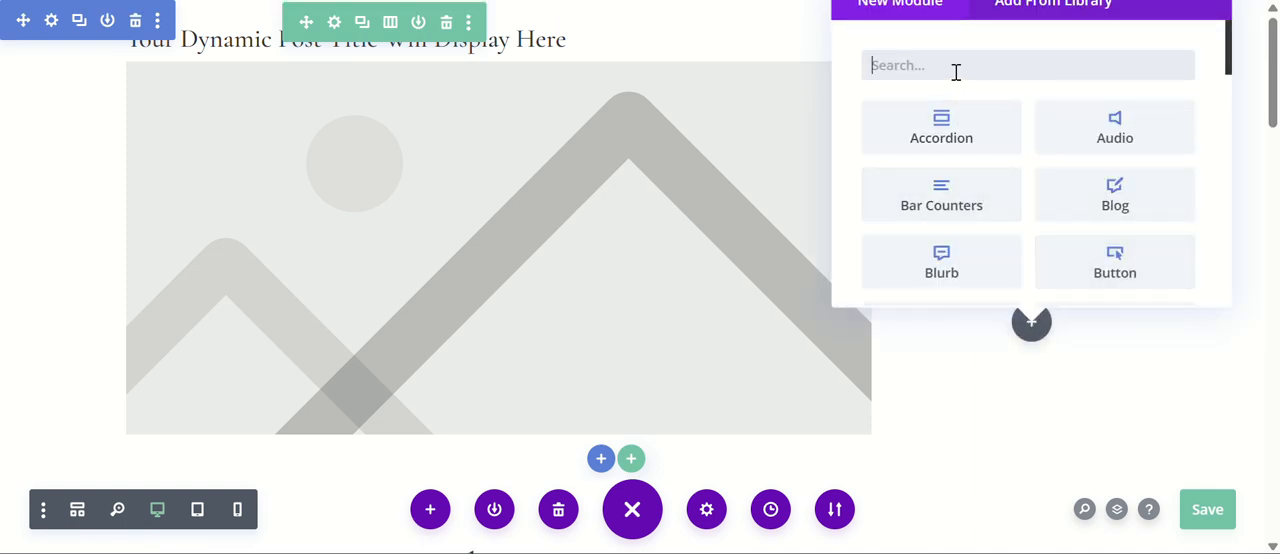
pyautogui.write('divi')
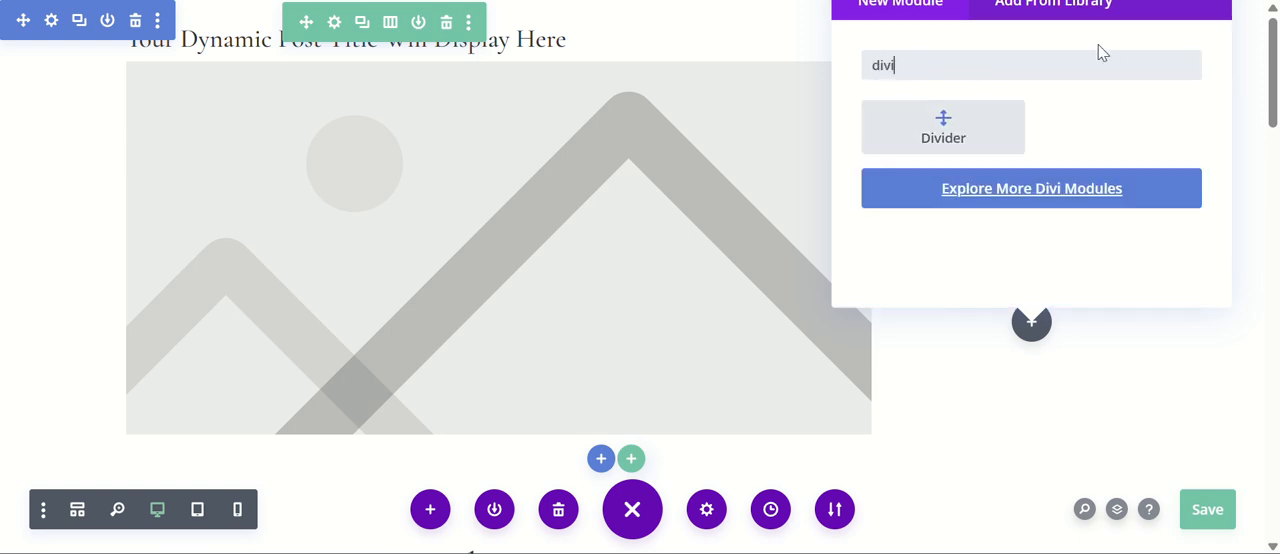
pyautogui.click(943, 140)
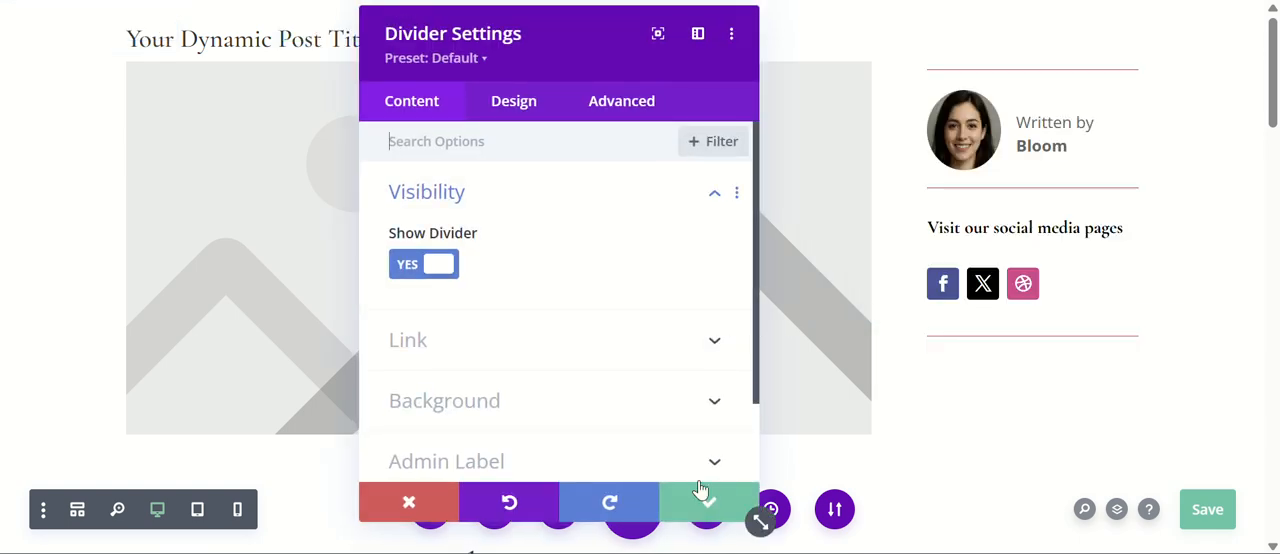
pyautogui.click(690, 509)
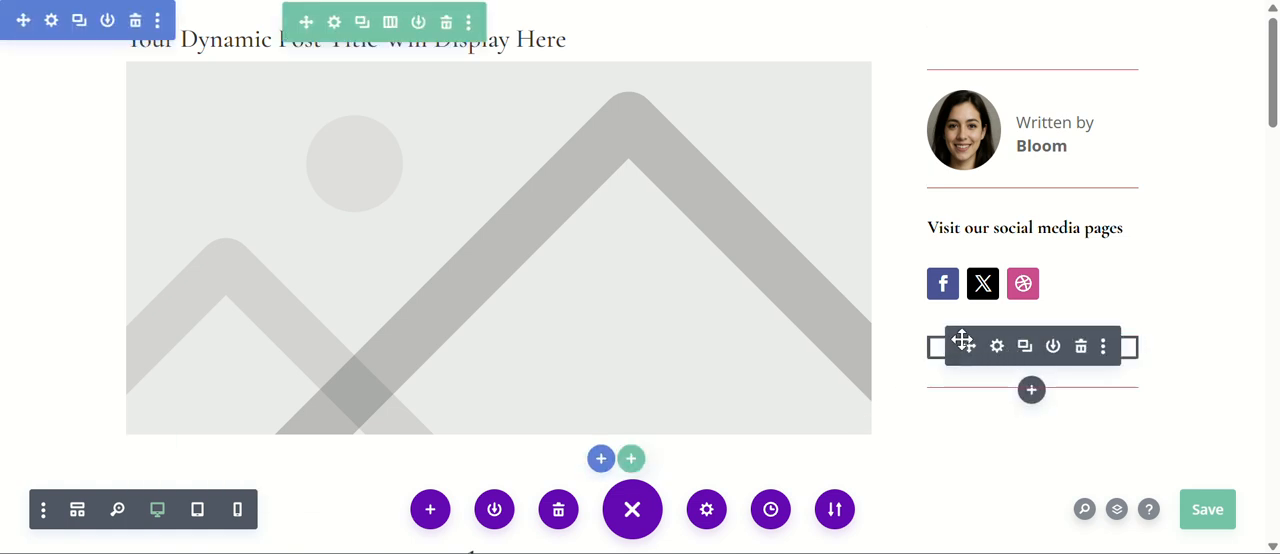
pyautogui.moveTo(962, 342); pyautogui.dragTo(951, 250)
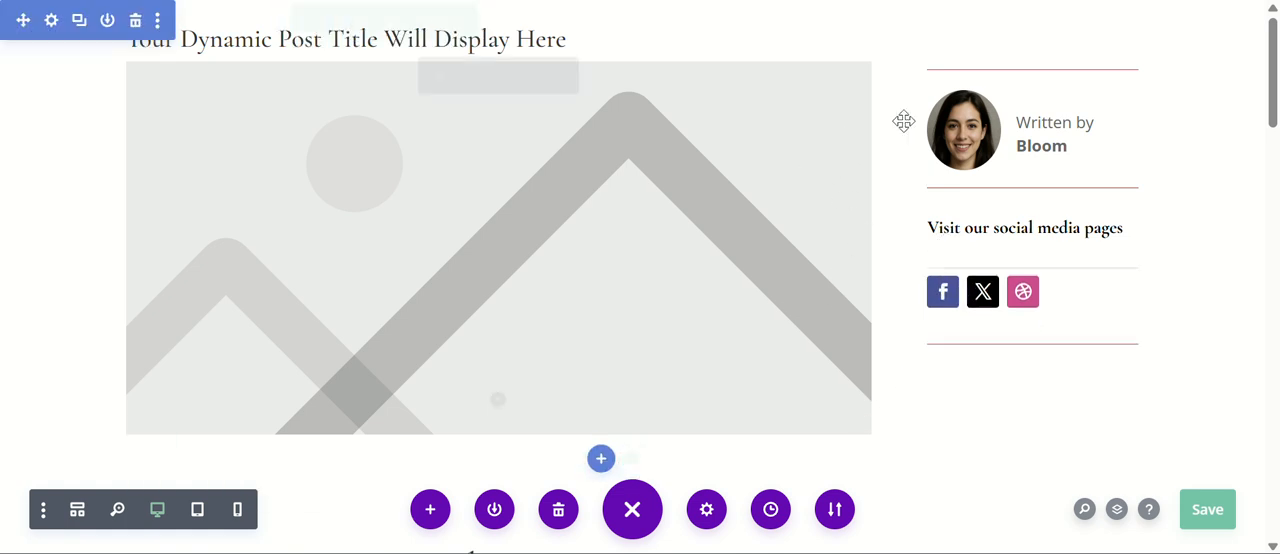
pyautogui.click(1215, 512)
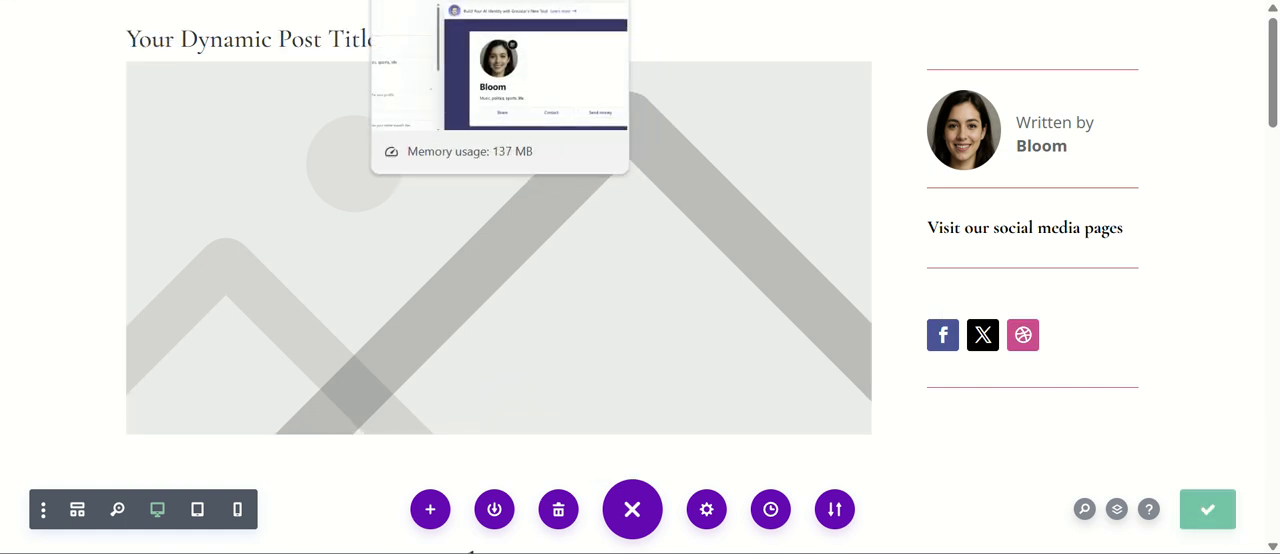
# Examine the author box, social media section and dividers on the live "Flower gardens" post.
pyautogui.click(455, 2)
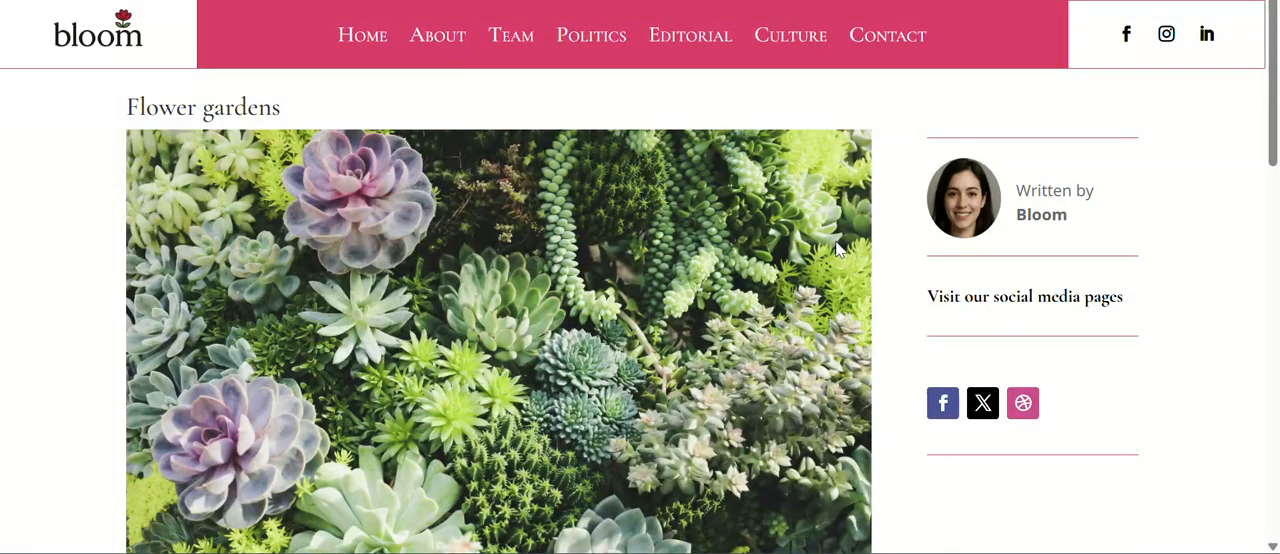
pyautogui.scroll(-4, 838, 247)
pyautogui.scroll(4, 837, 250)
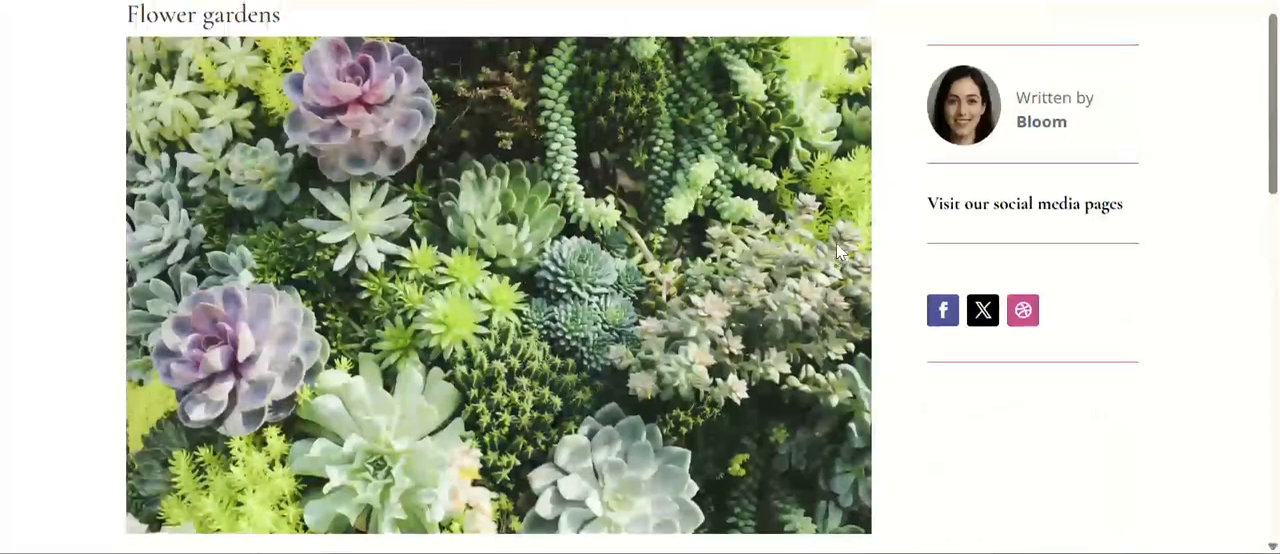
pyautogui.scroll(-10, 837, 249)
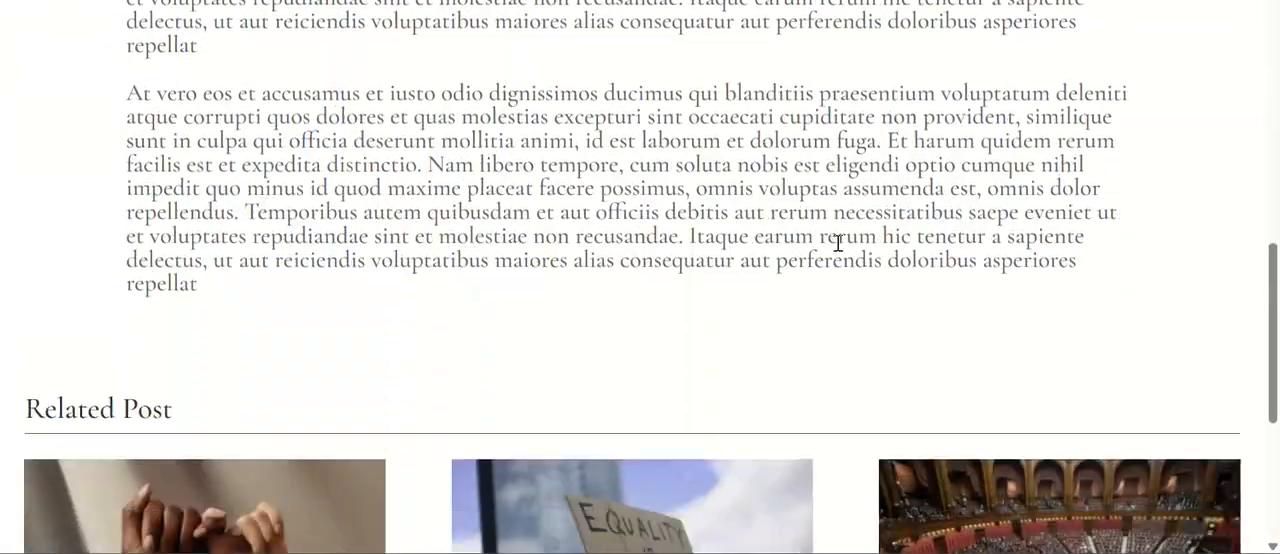
pyautogui.scroll(10, 840, 250)
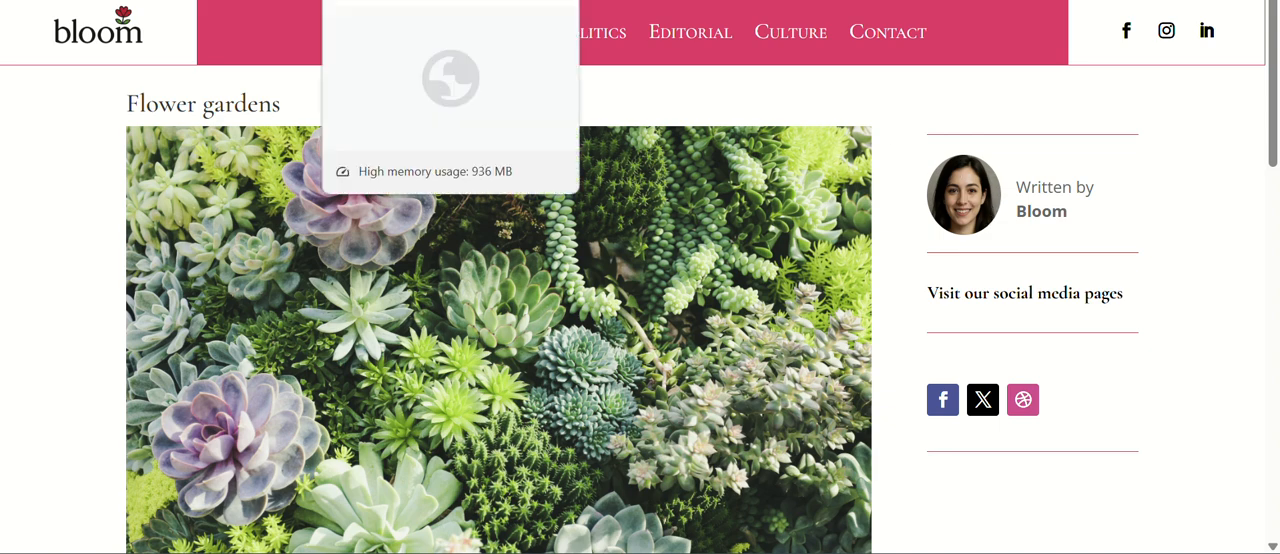
# In the template editor, set the text font of the author box's Text module to Cormorant Garamond.
pyautogui.click(400, 0)
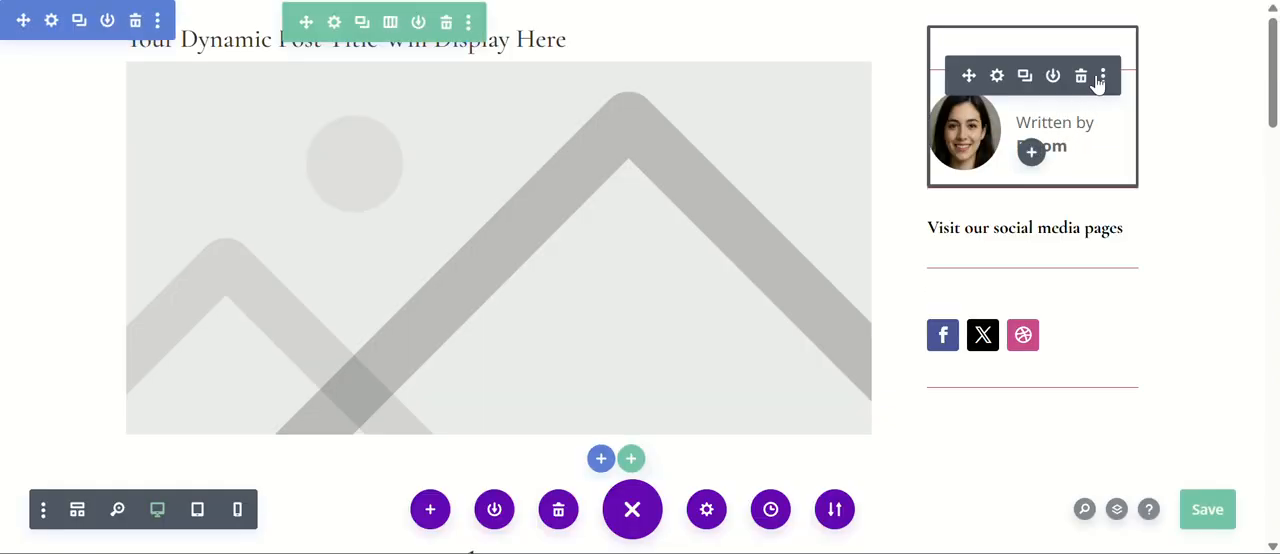
pyautogui.click(998, 77)
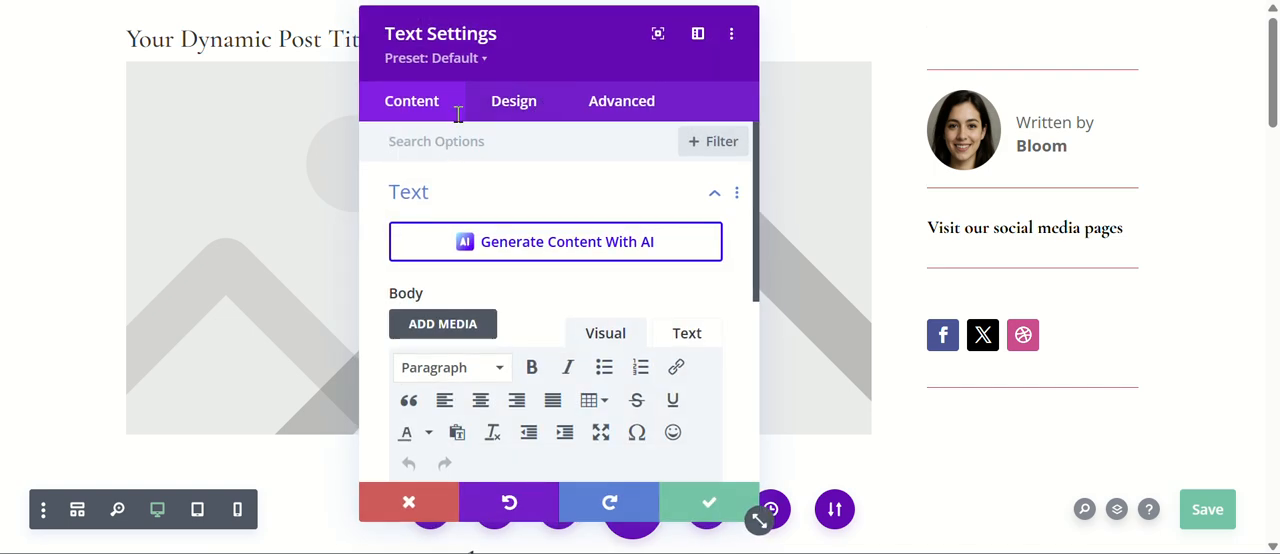
pyautogui.click(522, 104)
pyautogui.click(480, 207)
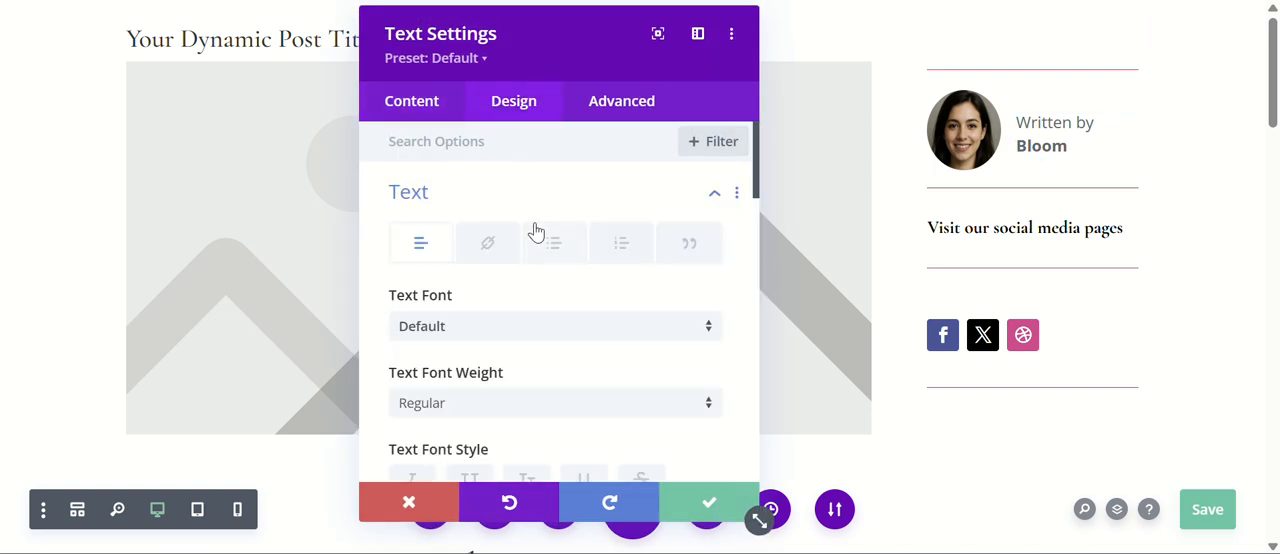
pyautogui.scroll(-3, 545, 225)
pyautogui.scroll(2, 535, 208)
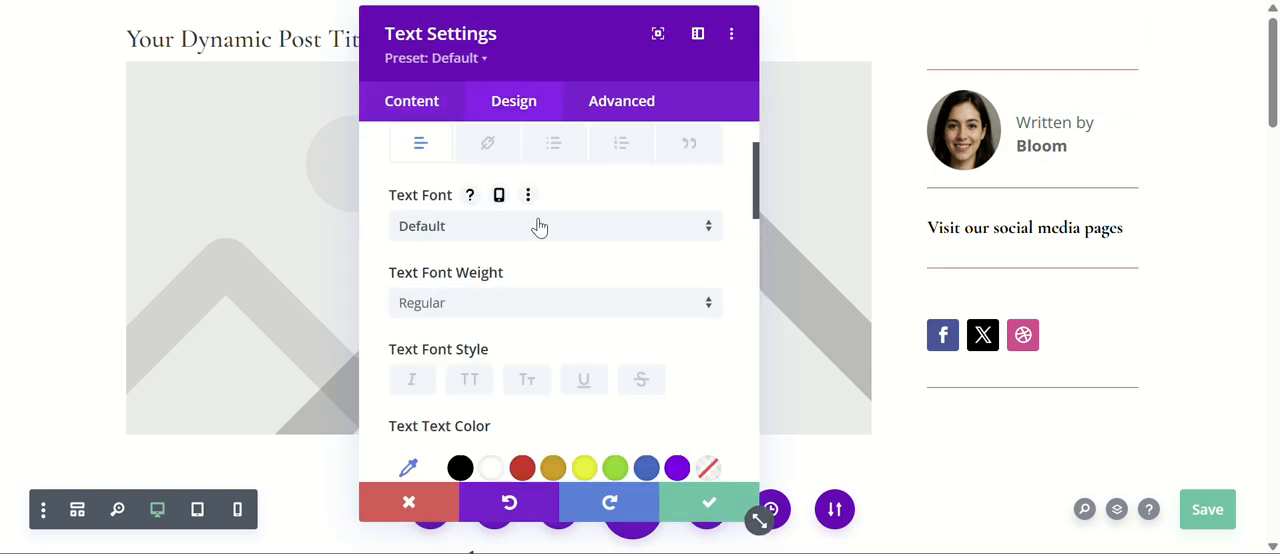
pyautogui.click(539, 227)
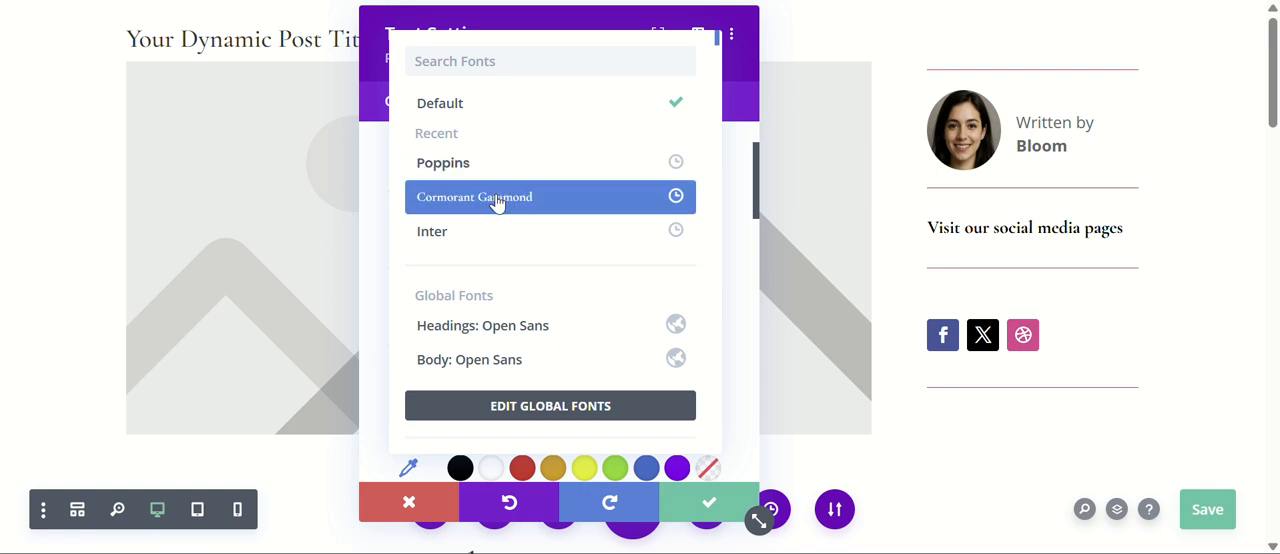
pyautogui.click(497, 199)
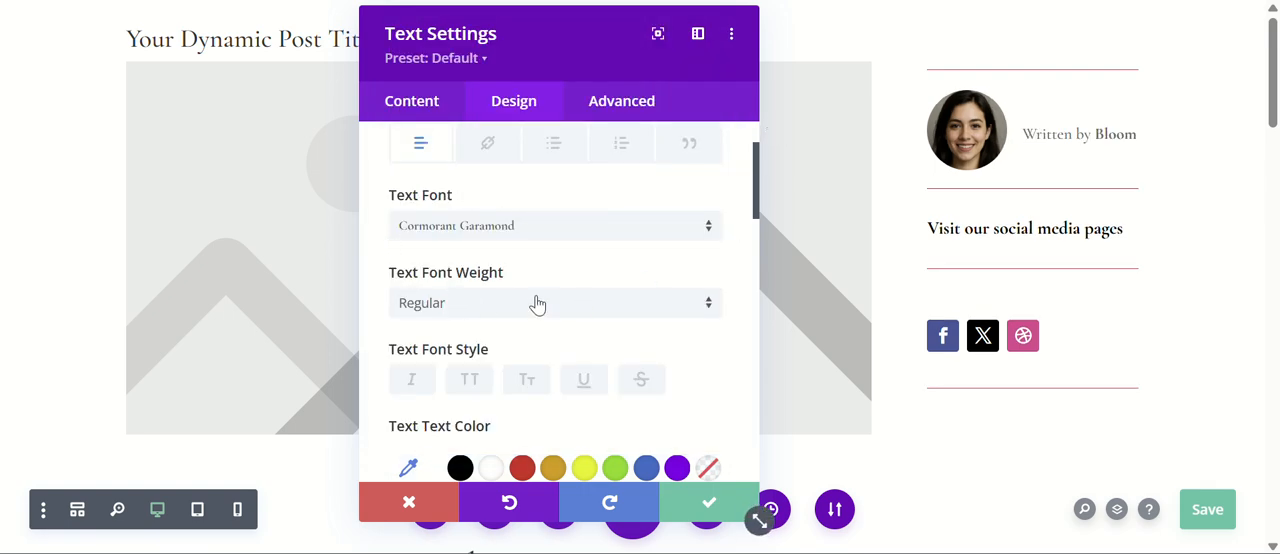
# Set the author box's text size to 16px, then save the module settings and the template.
pyautogui.scroll(-4, 534, 300)
pyautogui.click(714, 375)
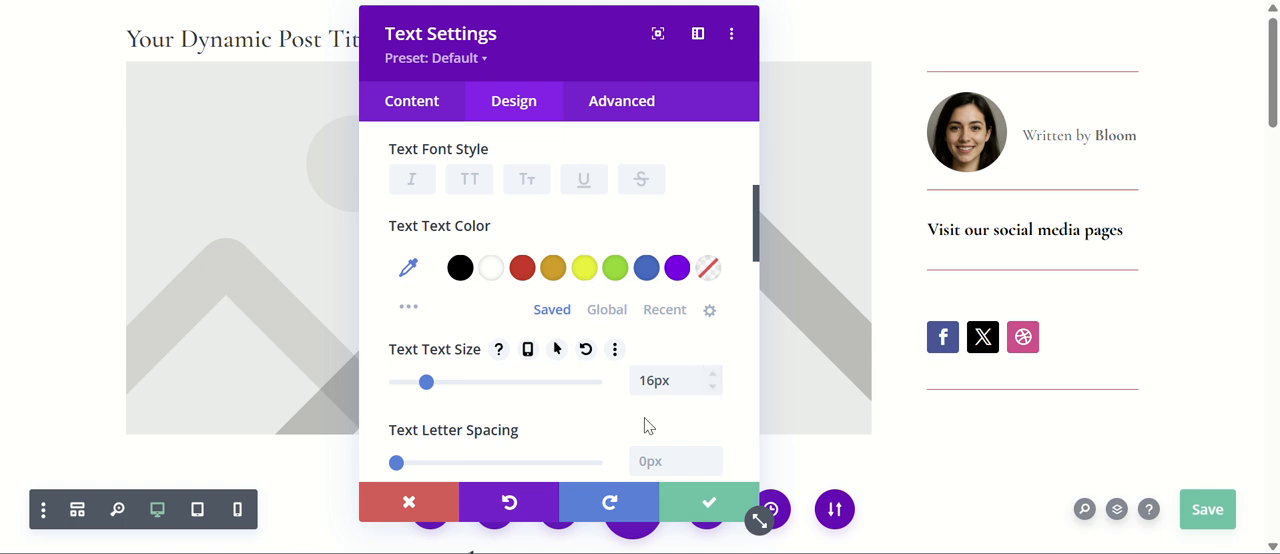
pyautogui.click(699, 503)
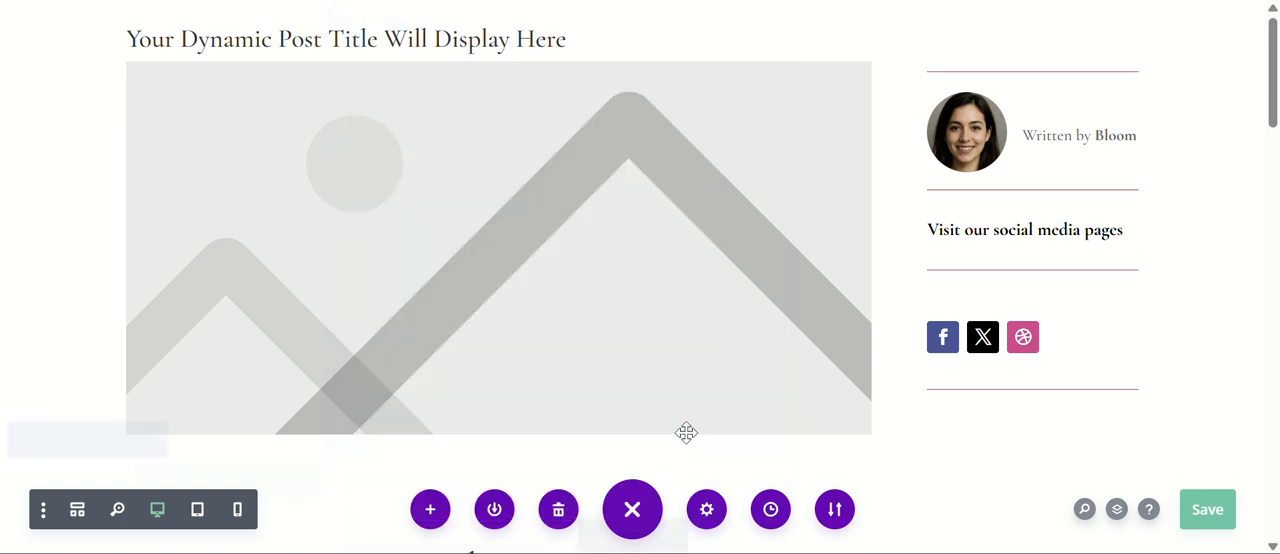
pyautogui.click(1207, 509)
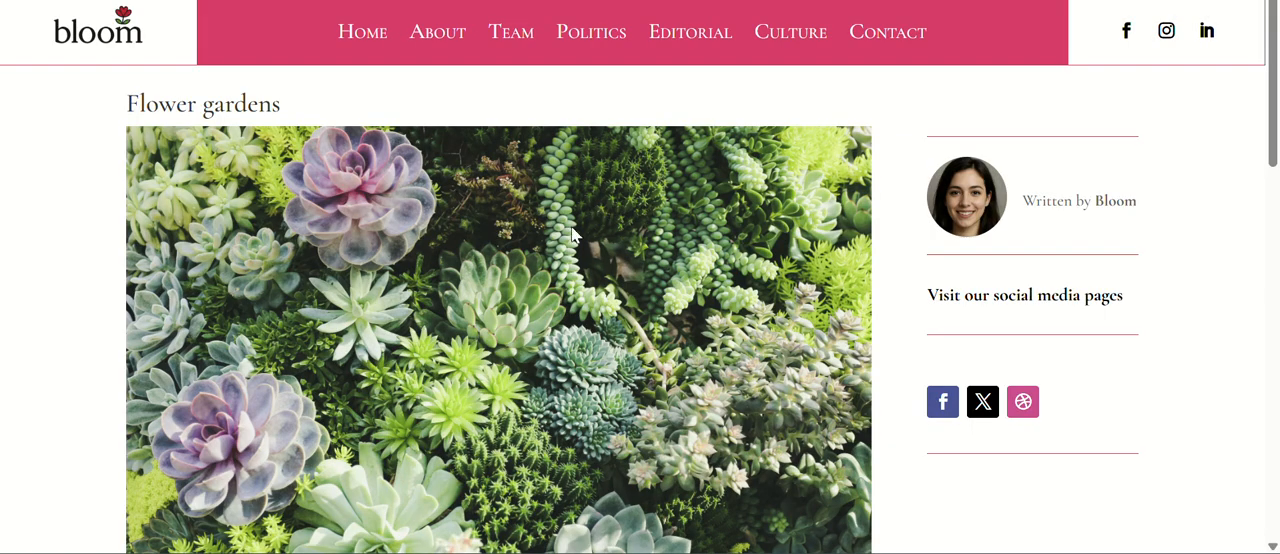
# Examine the restyled author box and the sidebar layout beside the content of the live "Flower gardens" post.
pyautogui.scroll(-3, 1094, 266)
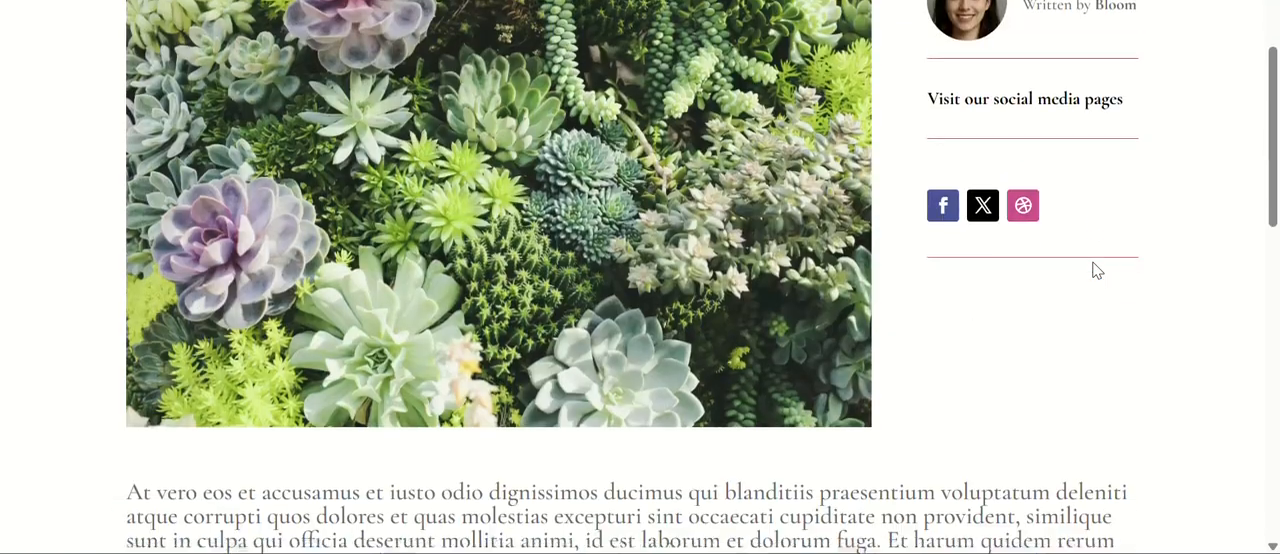
pyautogui.scroll(3, 1094, 264)
pyautogui.scroll(-2, 1100, 261)
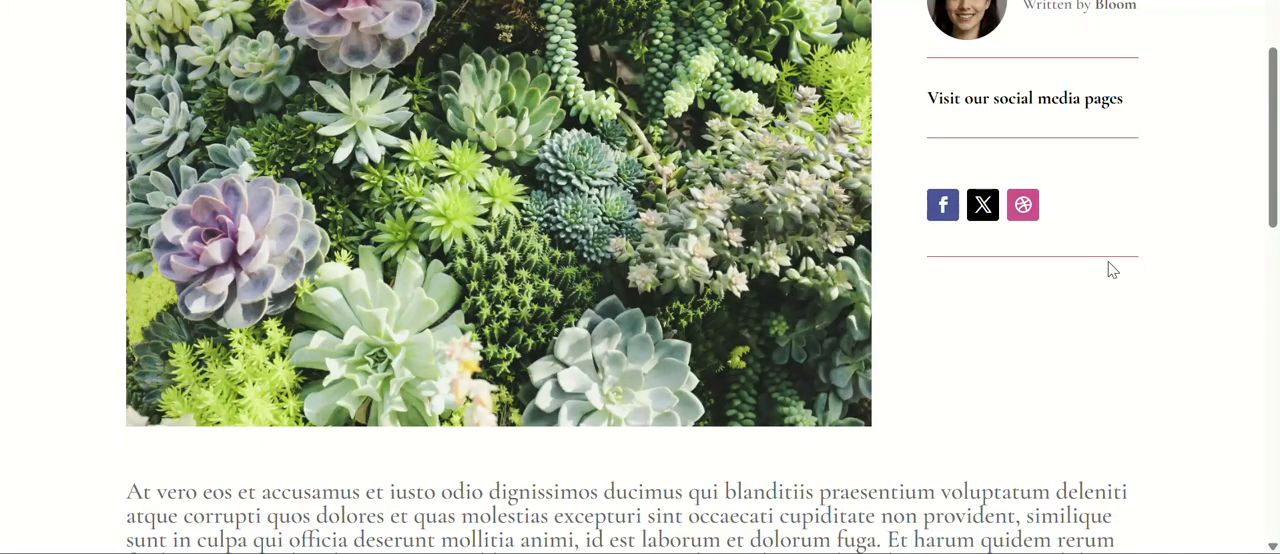
pyautogui.scroll(-6, 1110, 268)
pyautogui.scroll(3, 1112, 250)
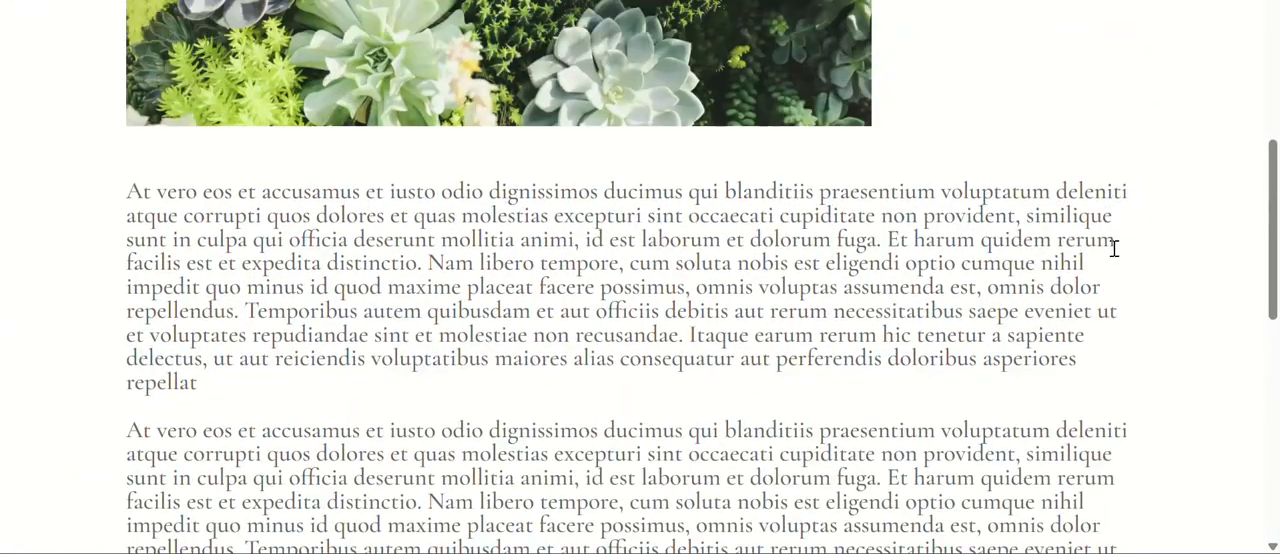
pyautogui.scroll(5, 1114, 248)
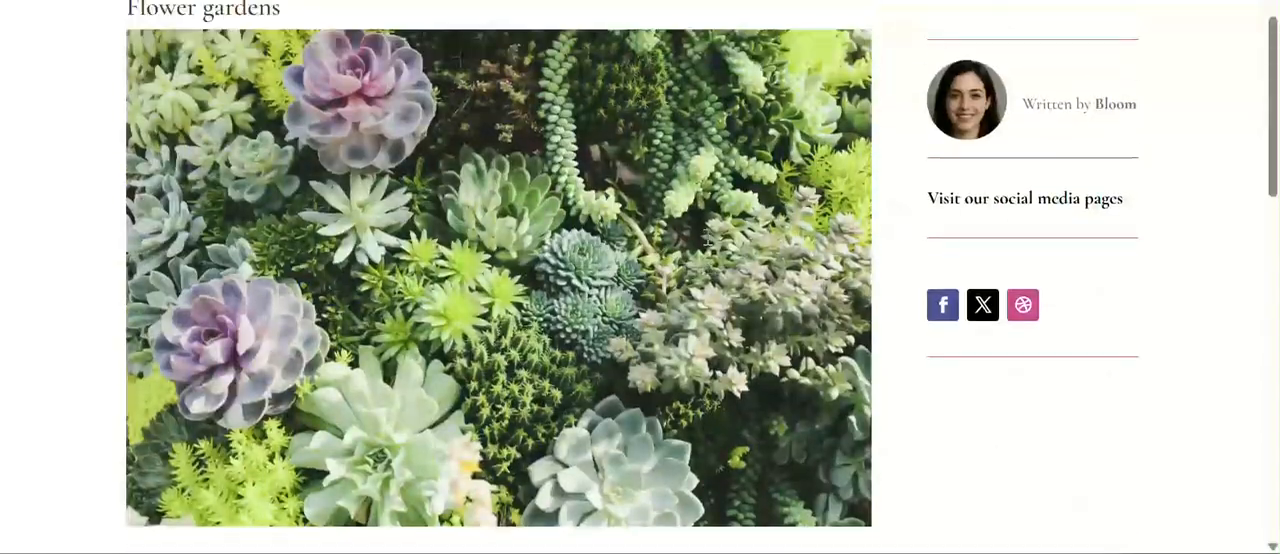
pyautogui.scroll(1, 708, 242)
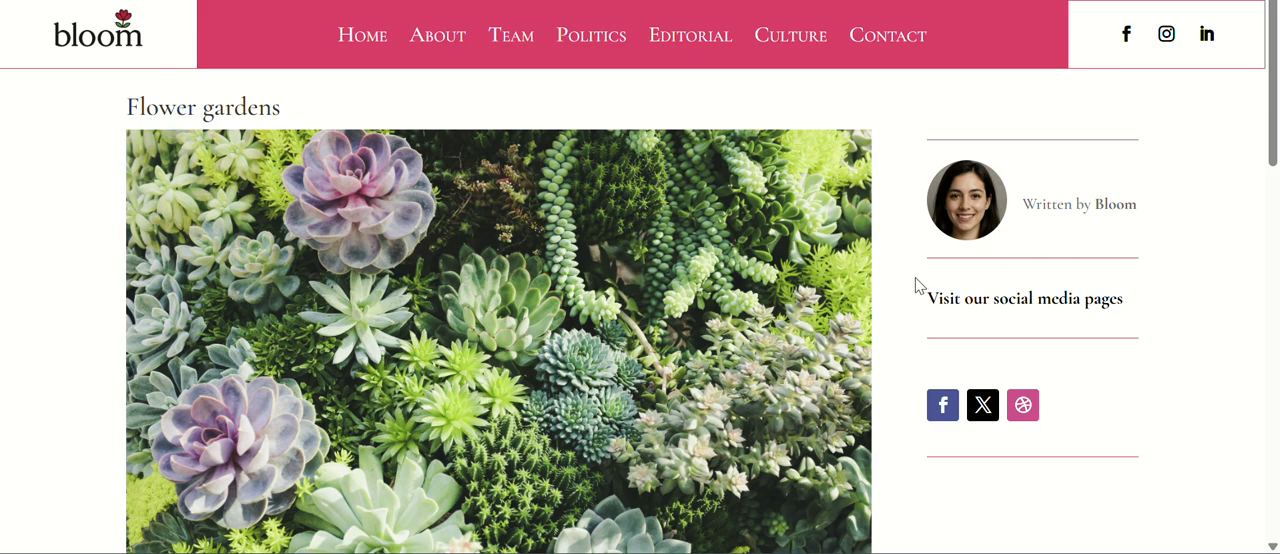
pyautogui.scroll(-2, 914, 285)
pyautogui.scroll(2, 914, 283)
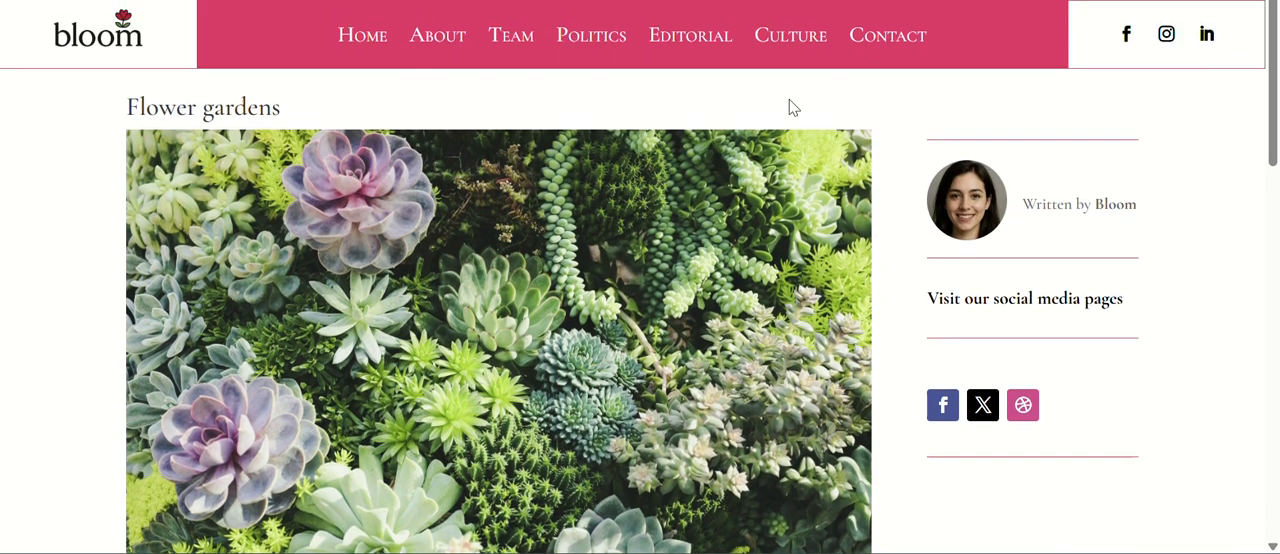